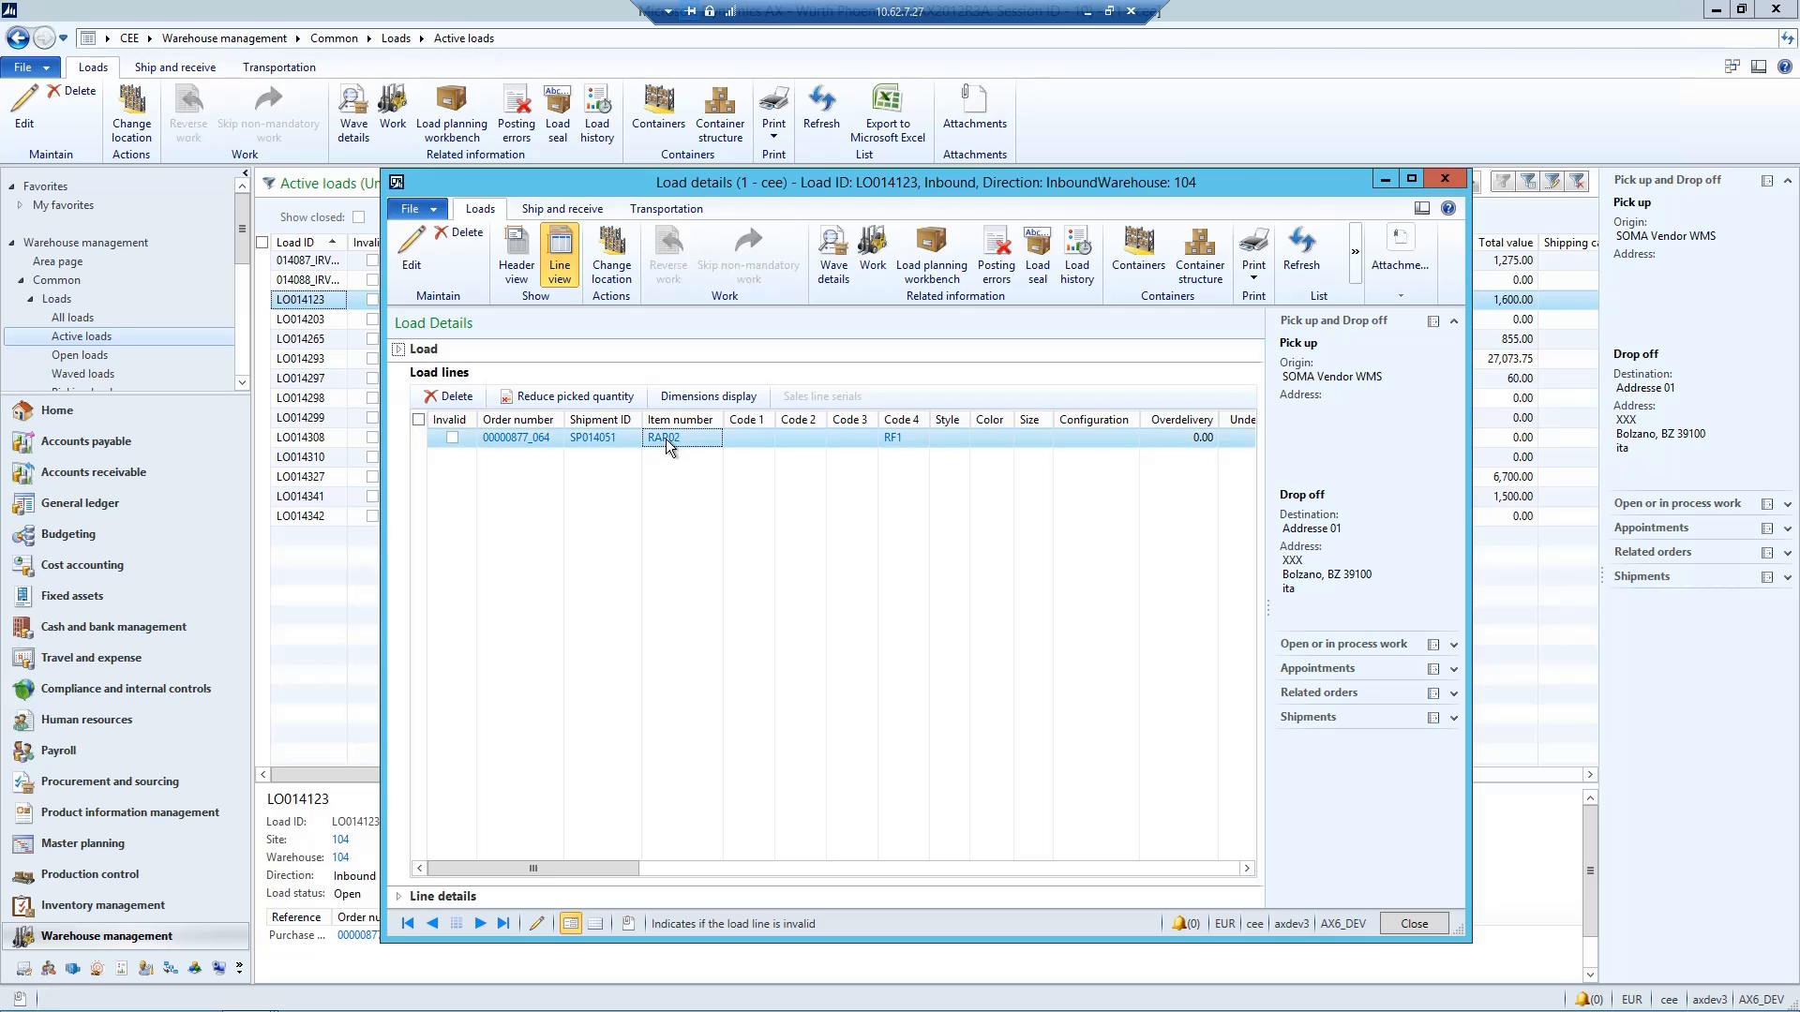
Close the load details form, then exit Dynamics AX with the Active loads filter cleared
double_click(377, 182)
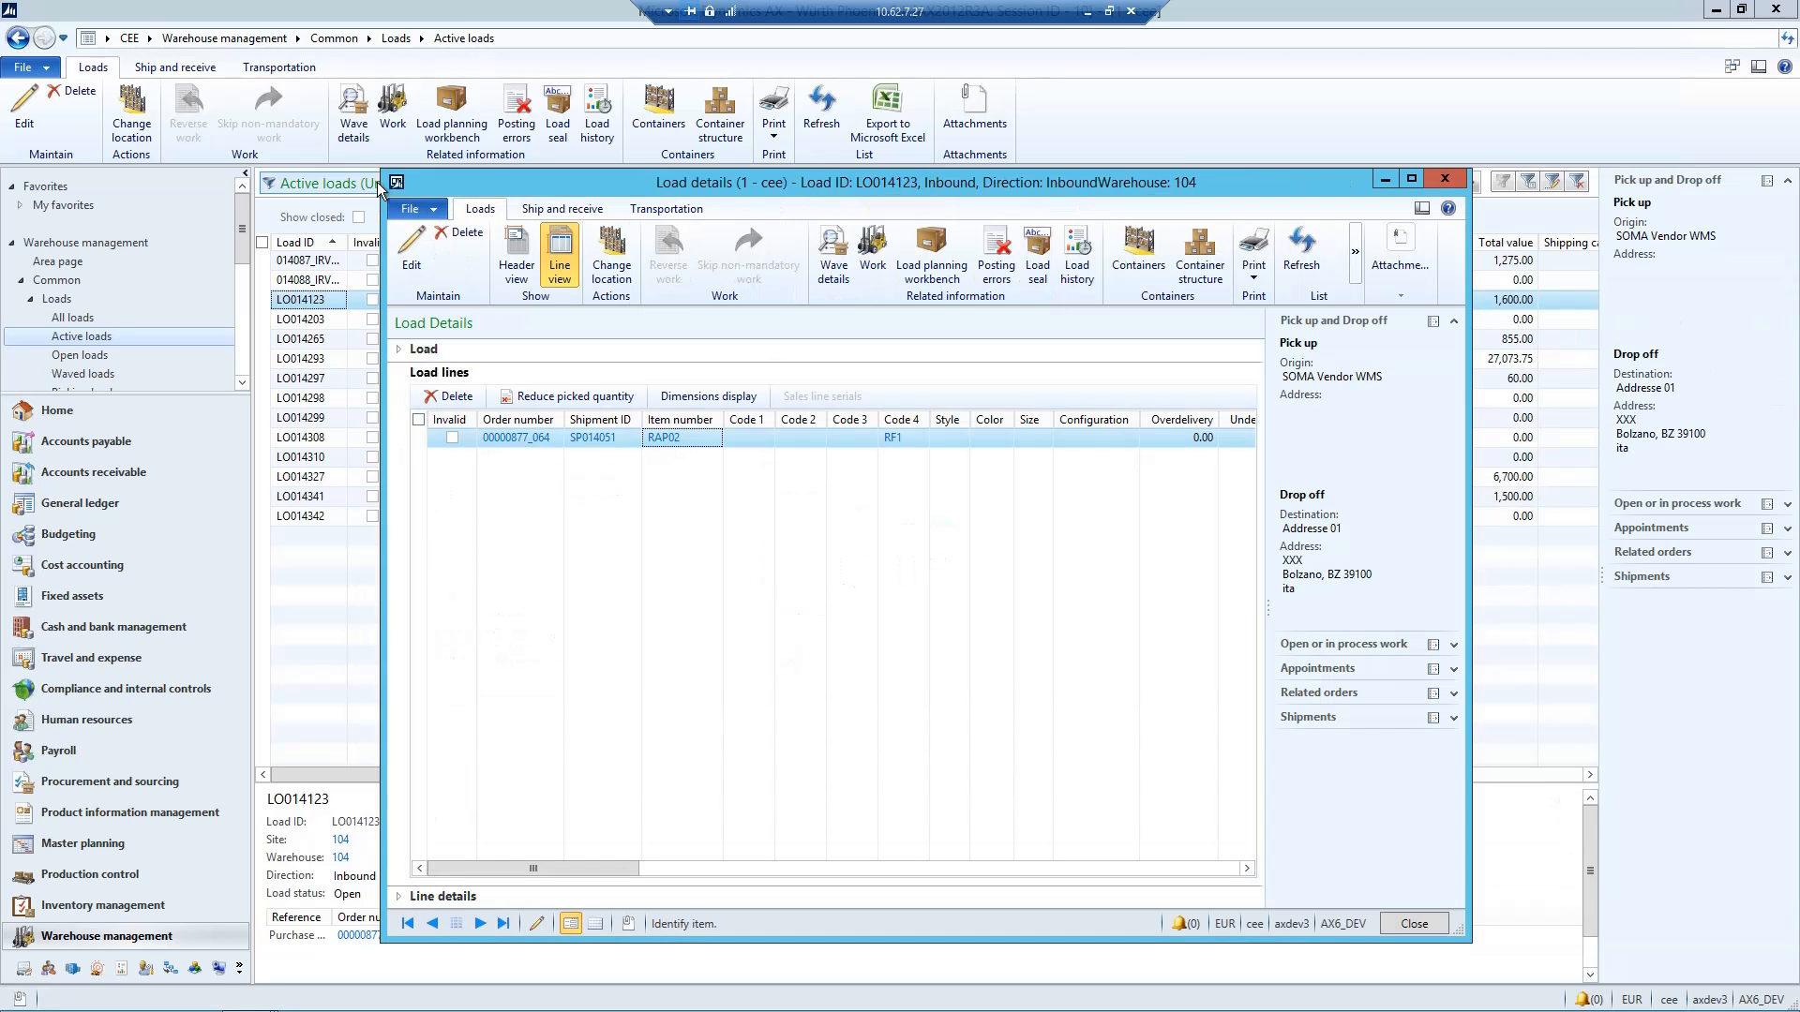
double_click(396, 182)
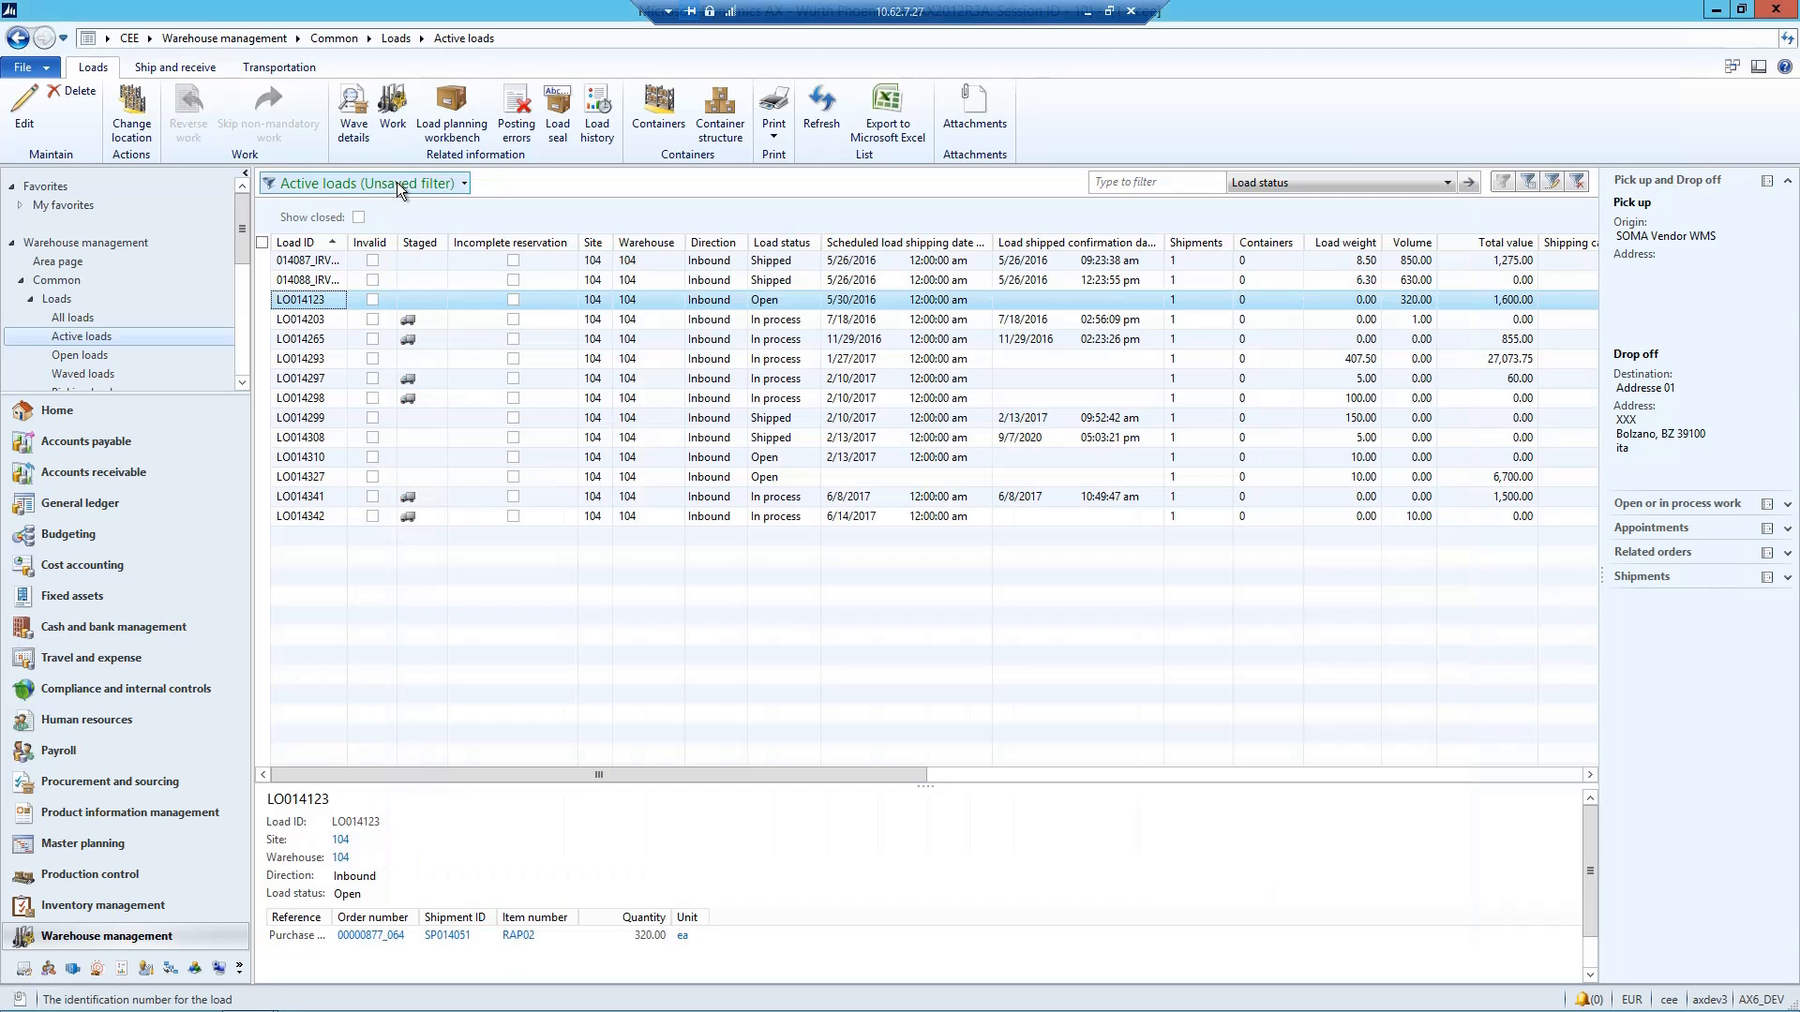
left_click(1578, 183)
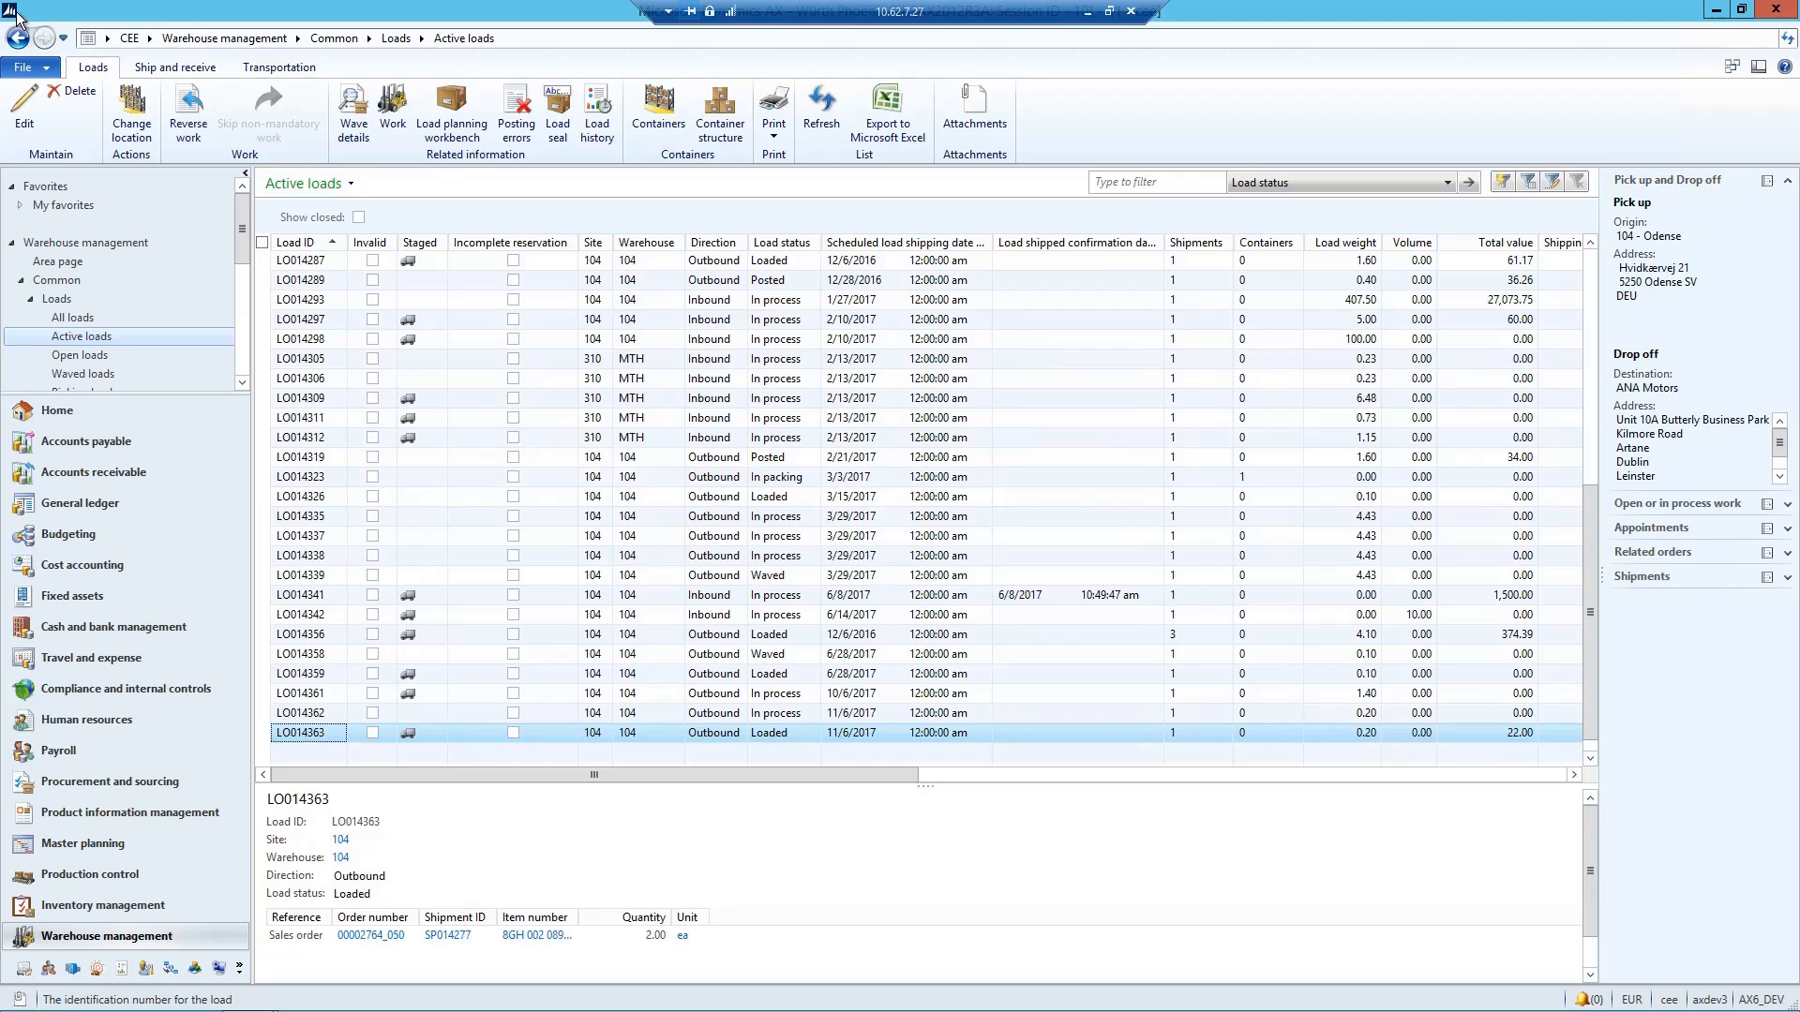
double_click(16, 12)
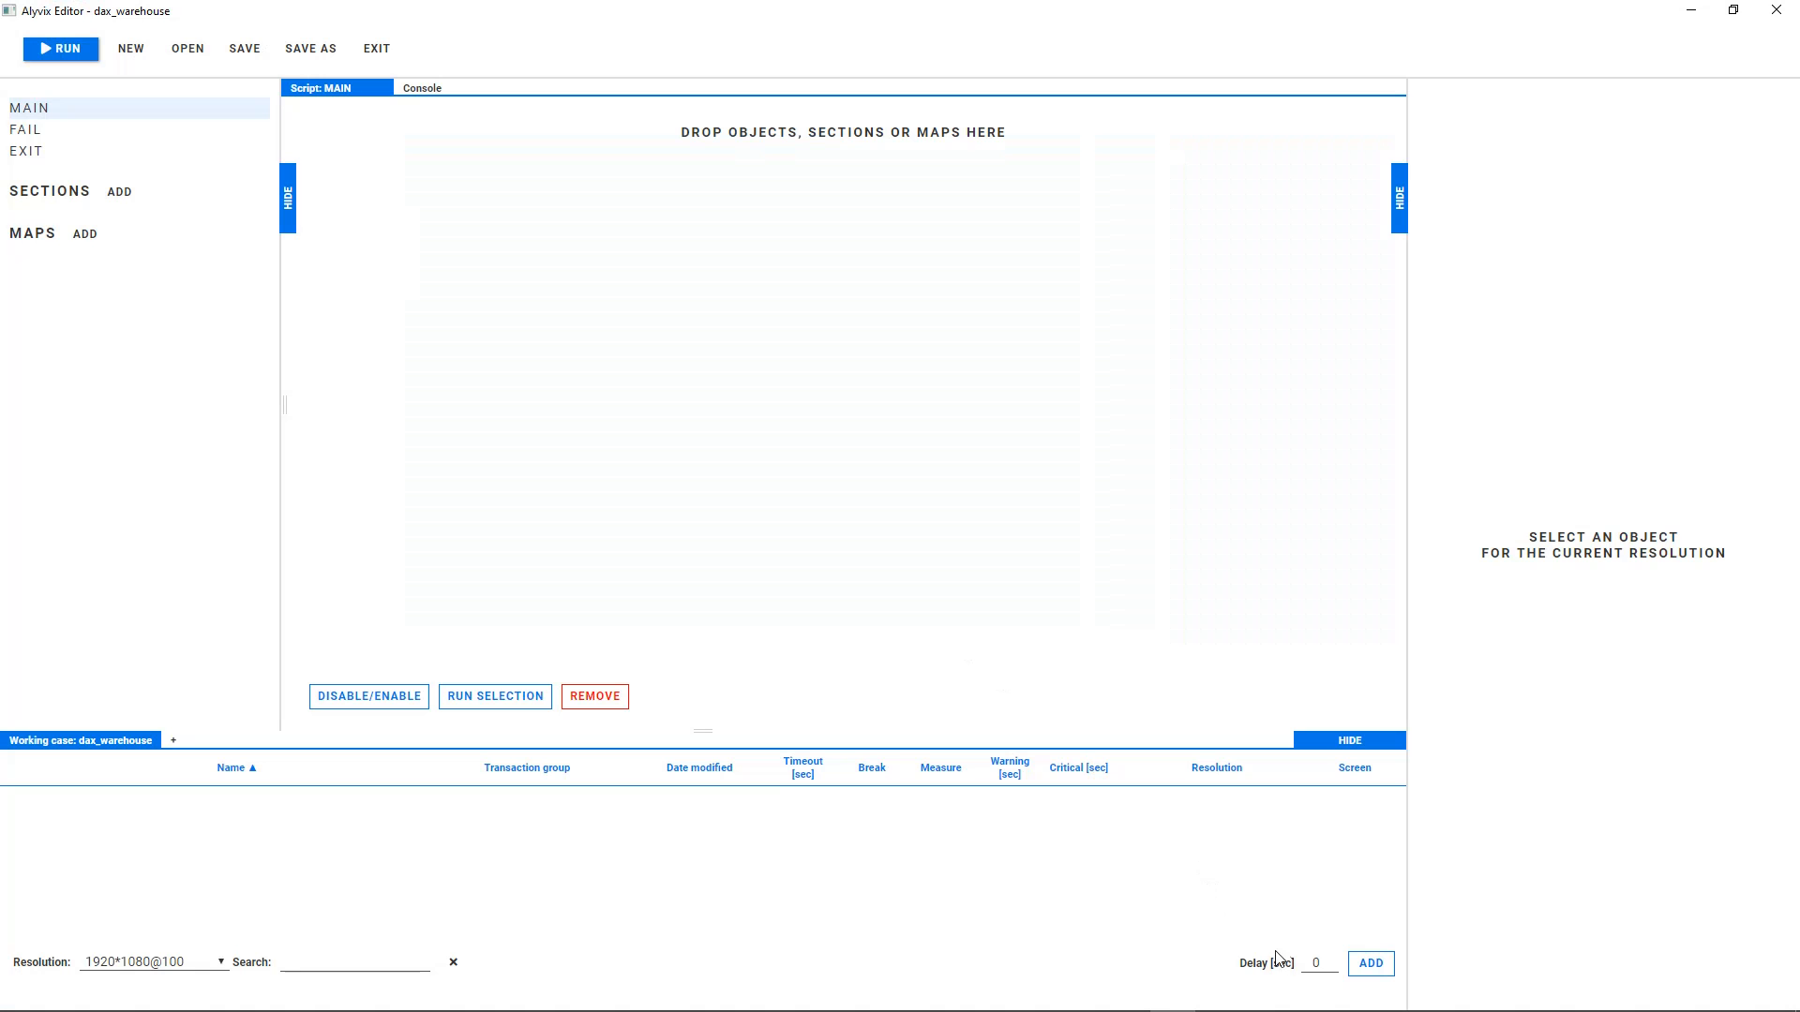
In Alyvix Editor, add a visual object from the remote desktop that detects the Microsoft Dynamics AX 2012 R3 icon as an image
left_click(1369, 965)
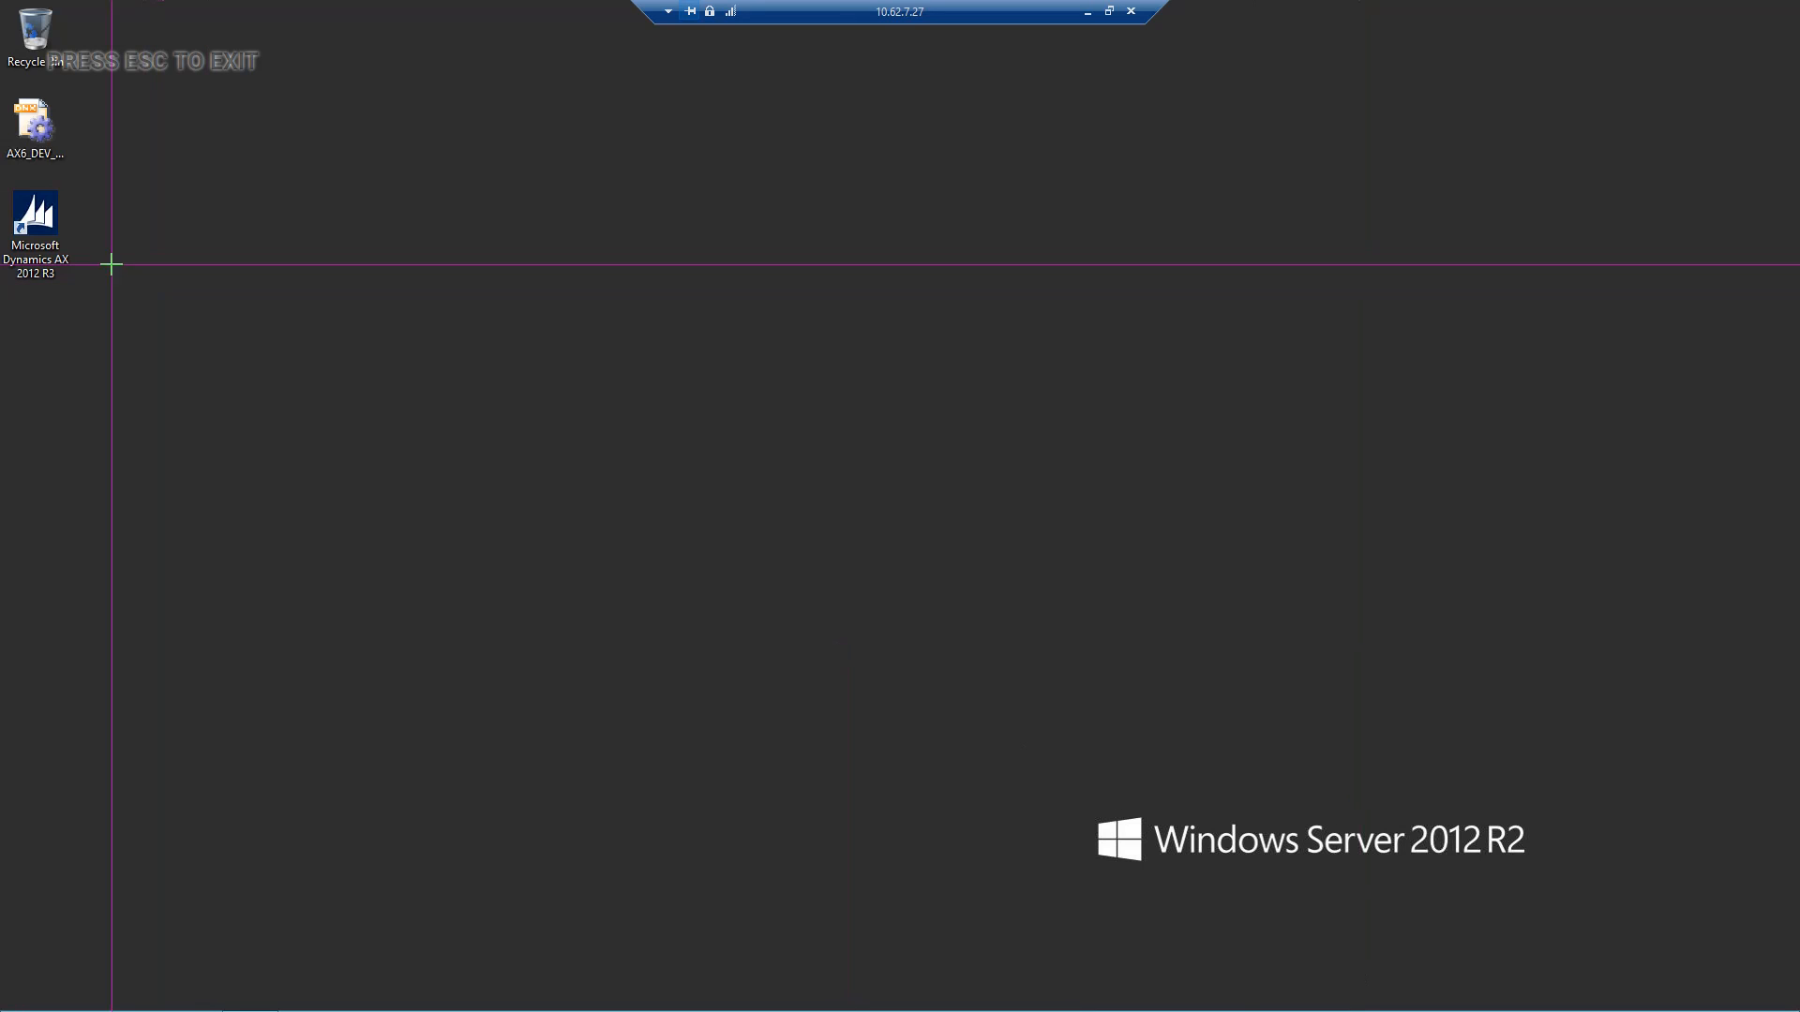
left_click(38, 201)
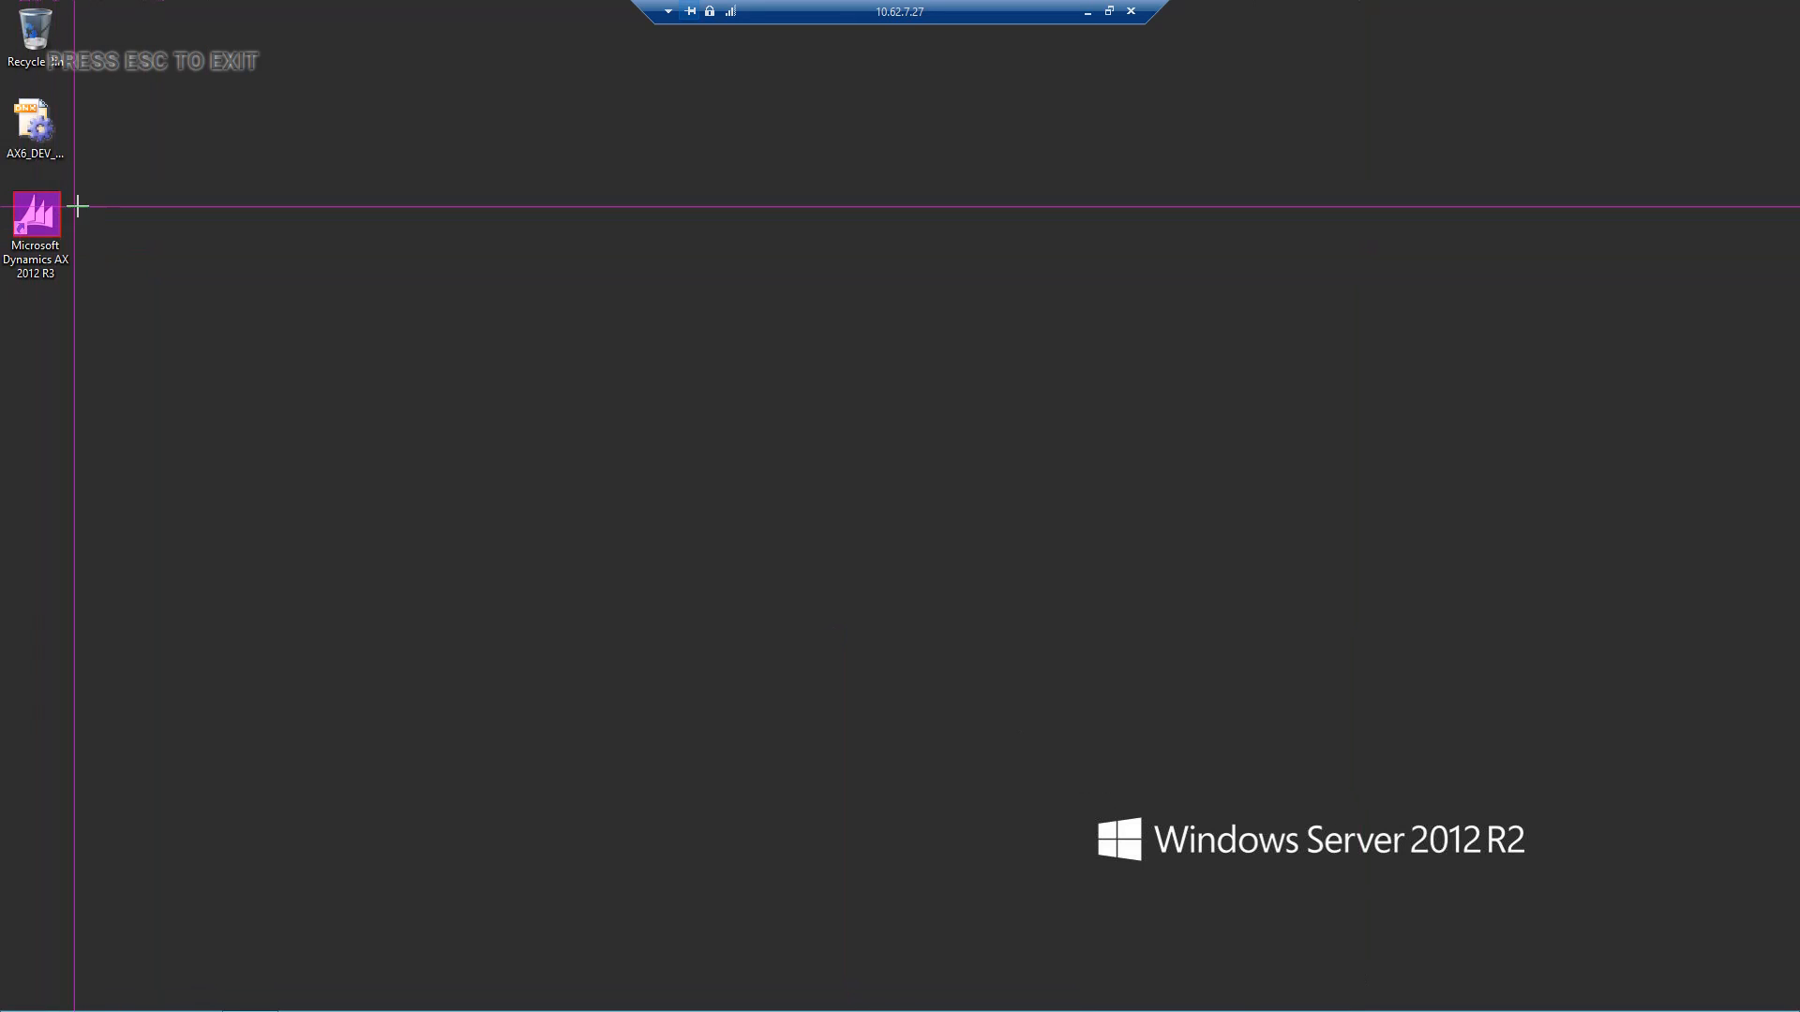
key("Escape")
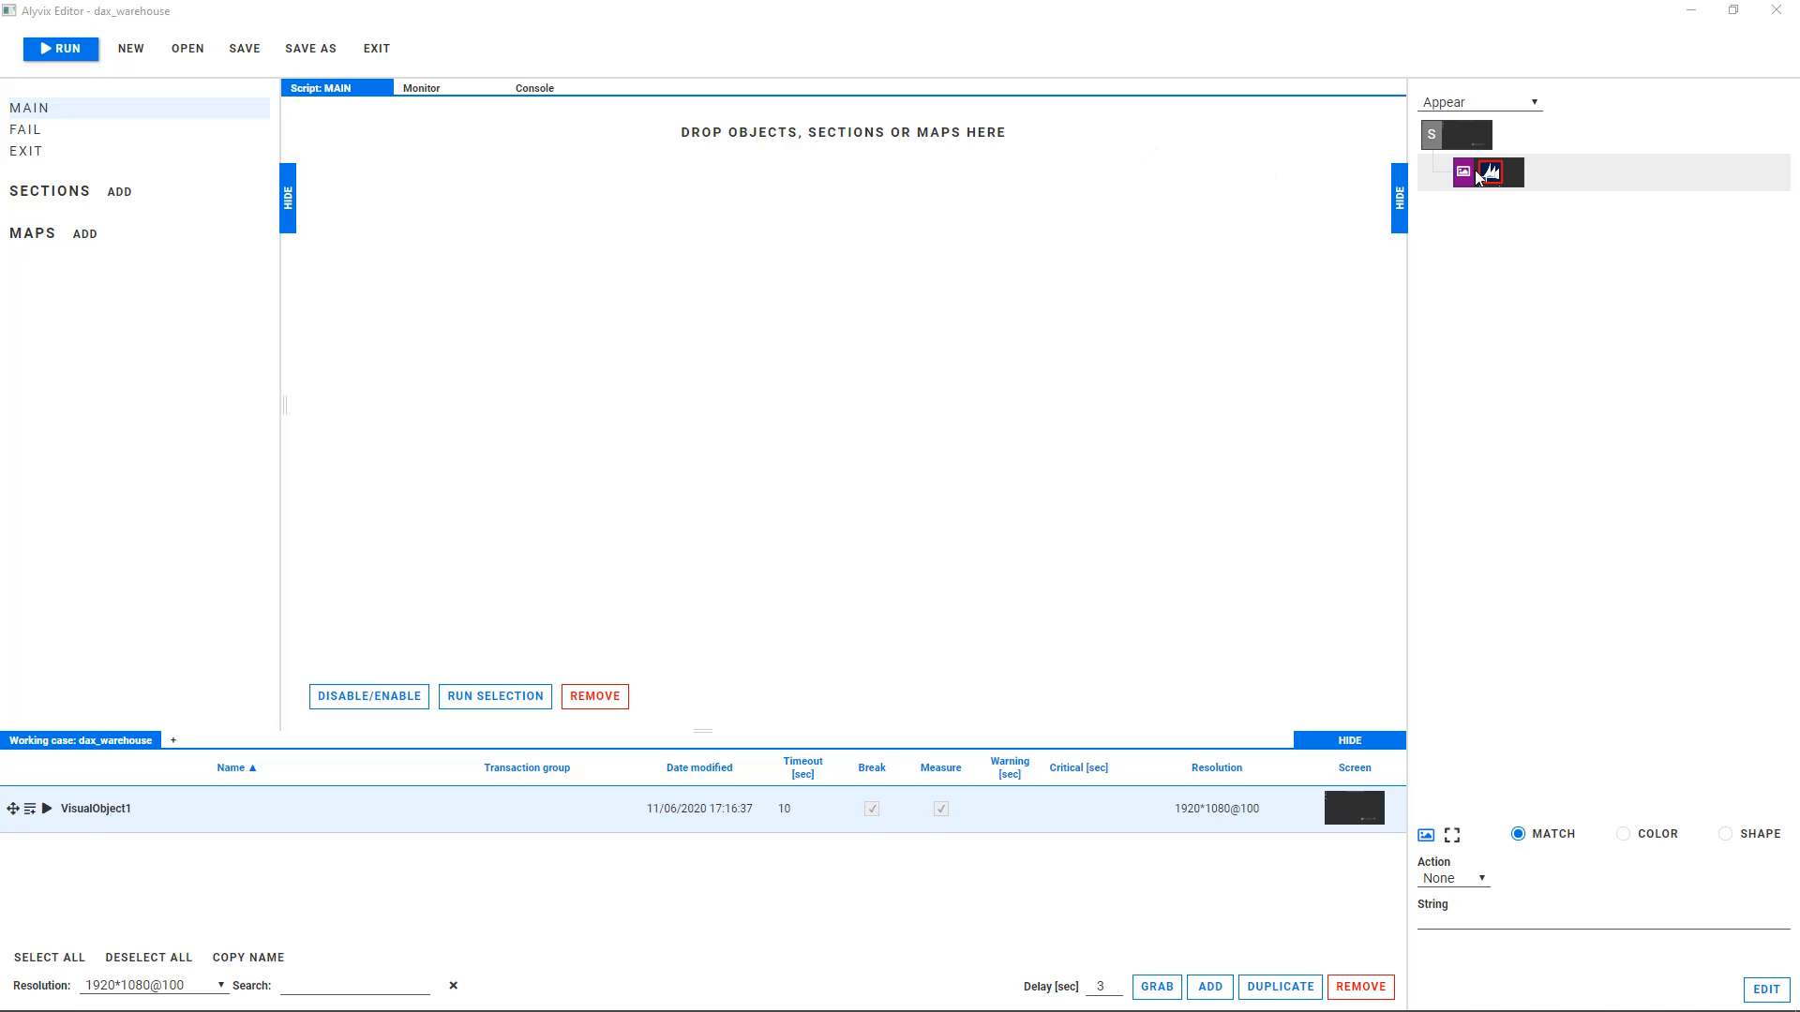
Set the Dynamics AX icon component's action to Click with the Left button and 2 units
left_click(1457, 880)
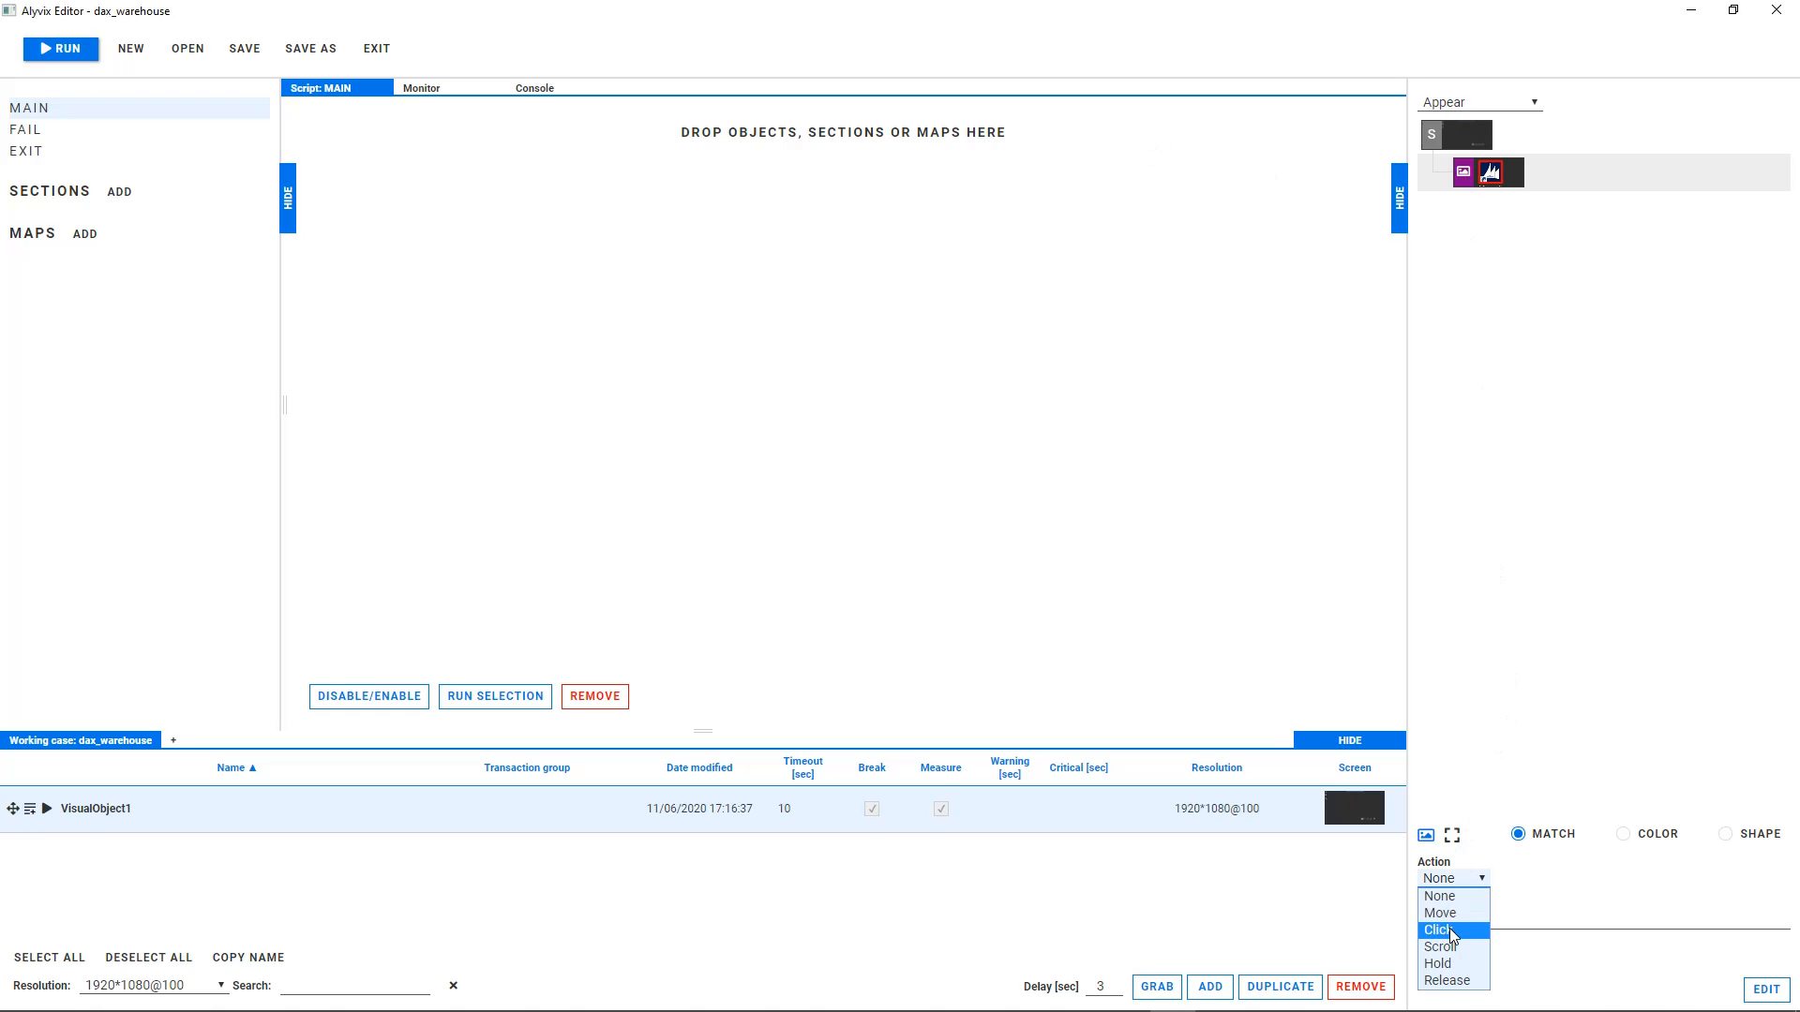
left_click(1449, 928)
left_click(1685, 874)
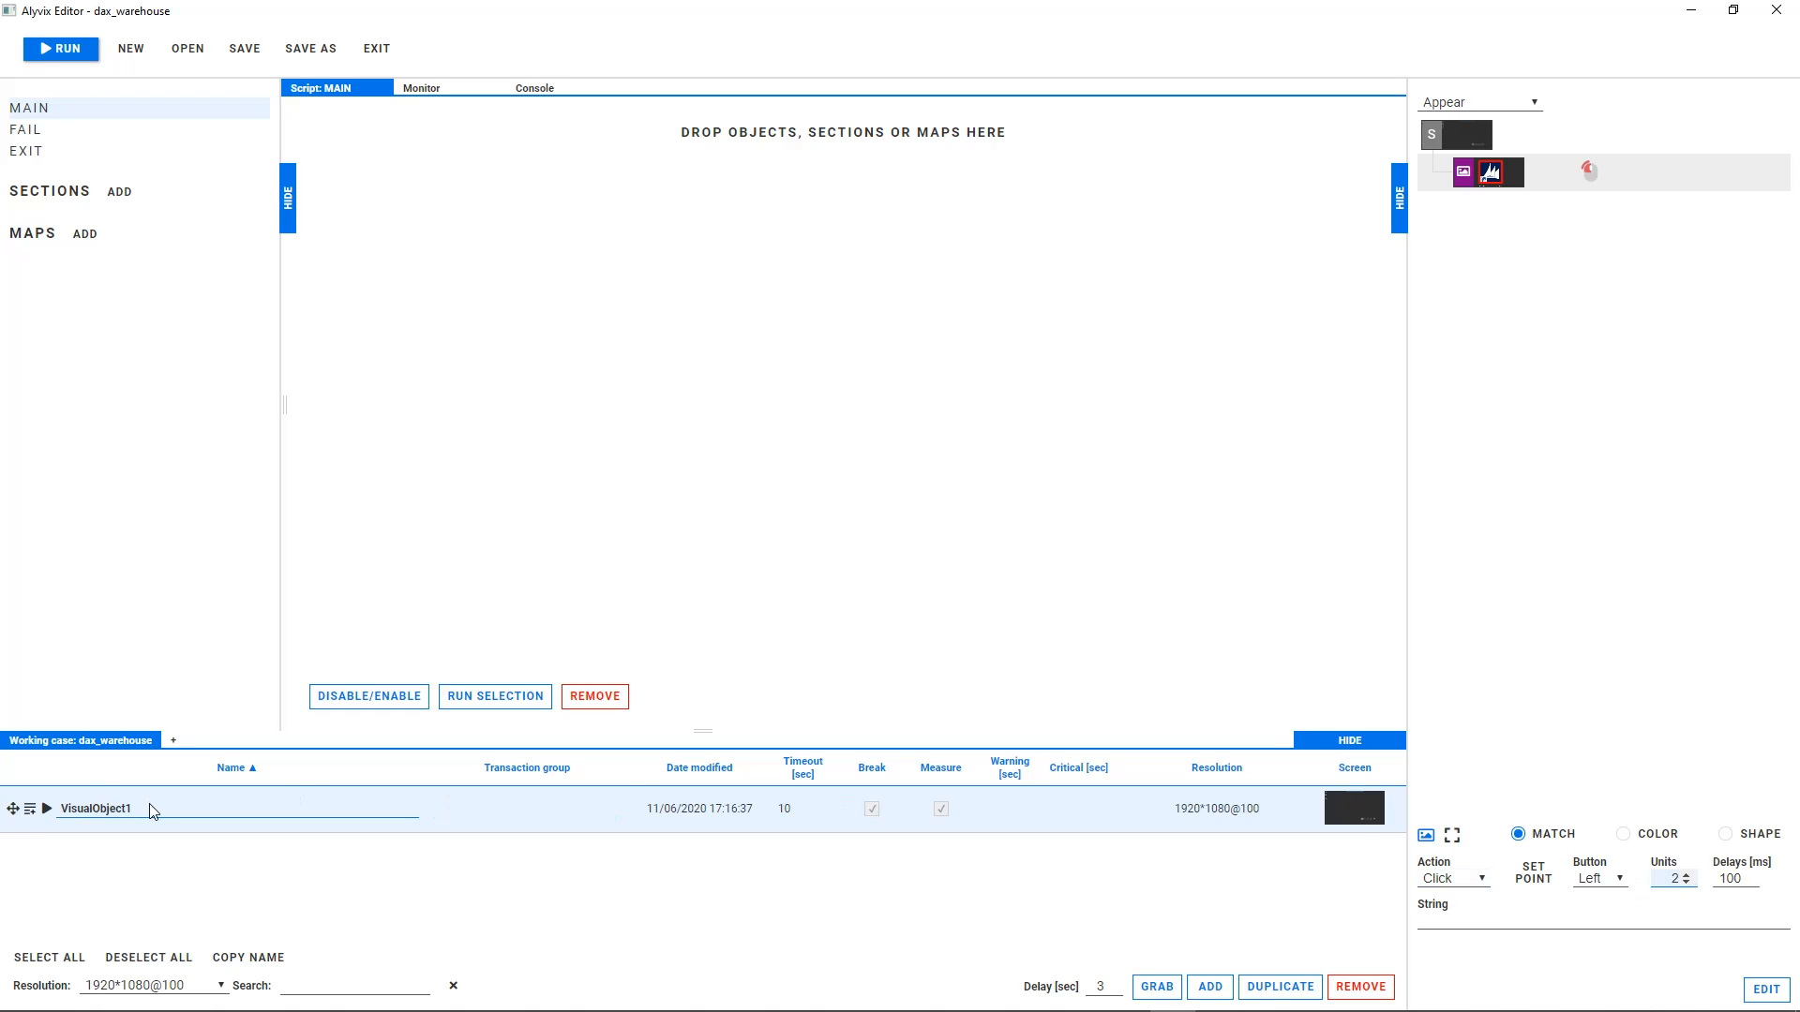
Rename the new visual object LaunchAX and run it to start Dynamics AX
left_click_drag(152, 811, 26, 811)
type("LaunchAX")
key("Return")
left_click(47, 811)
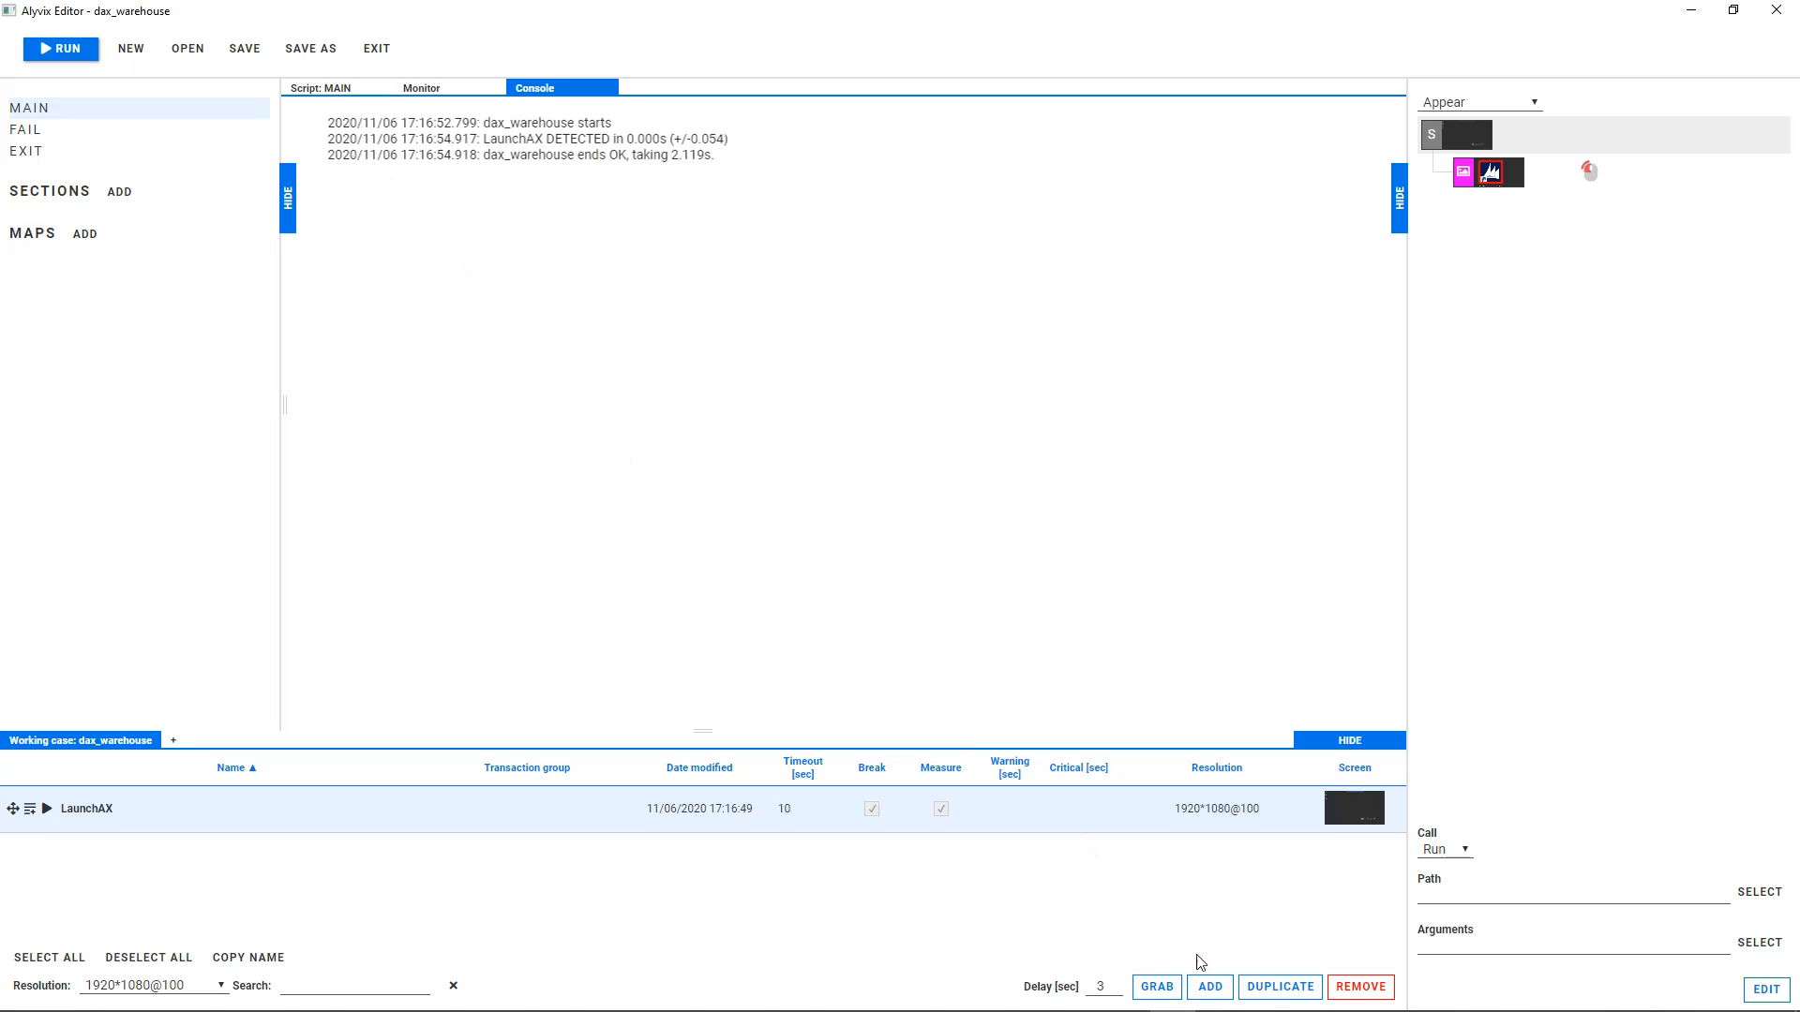
Add a visual object from the Accounts payable area page that detects the AX window icon and the address bar icon
left_click(1210, 991)
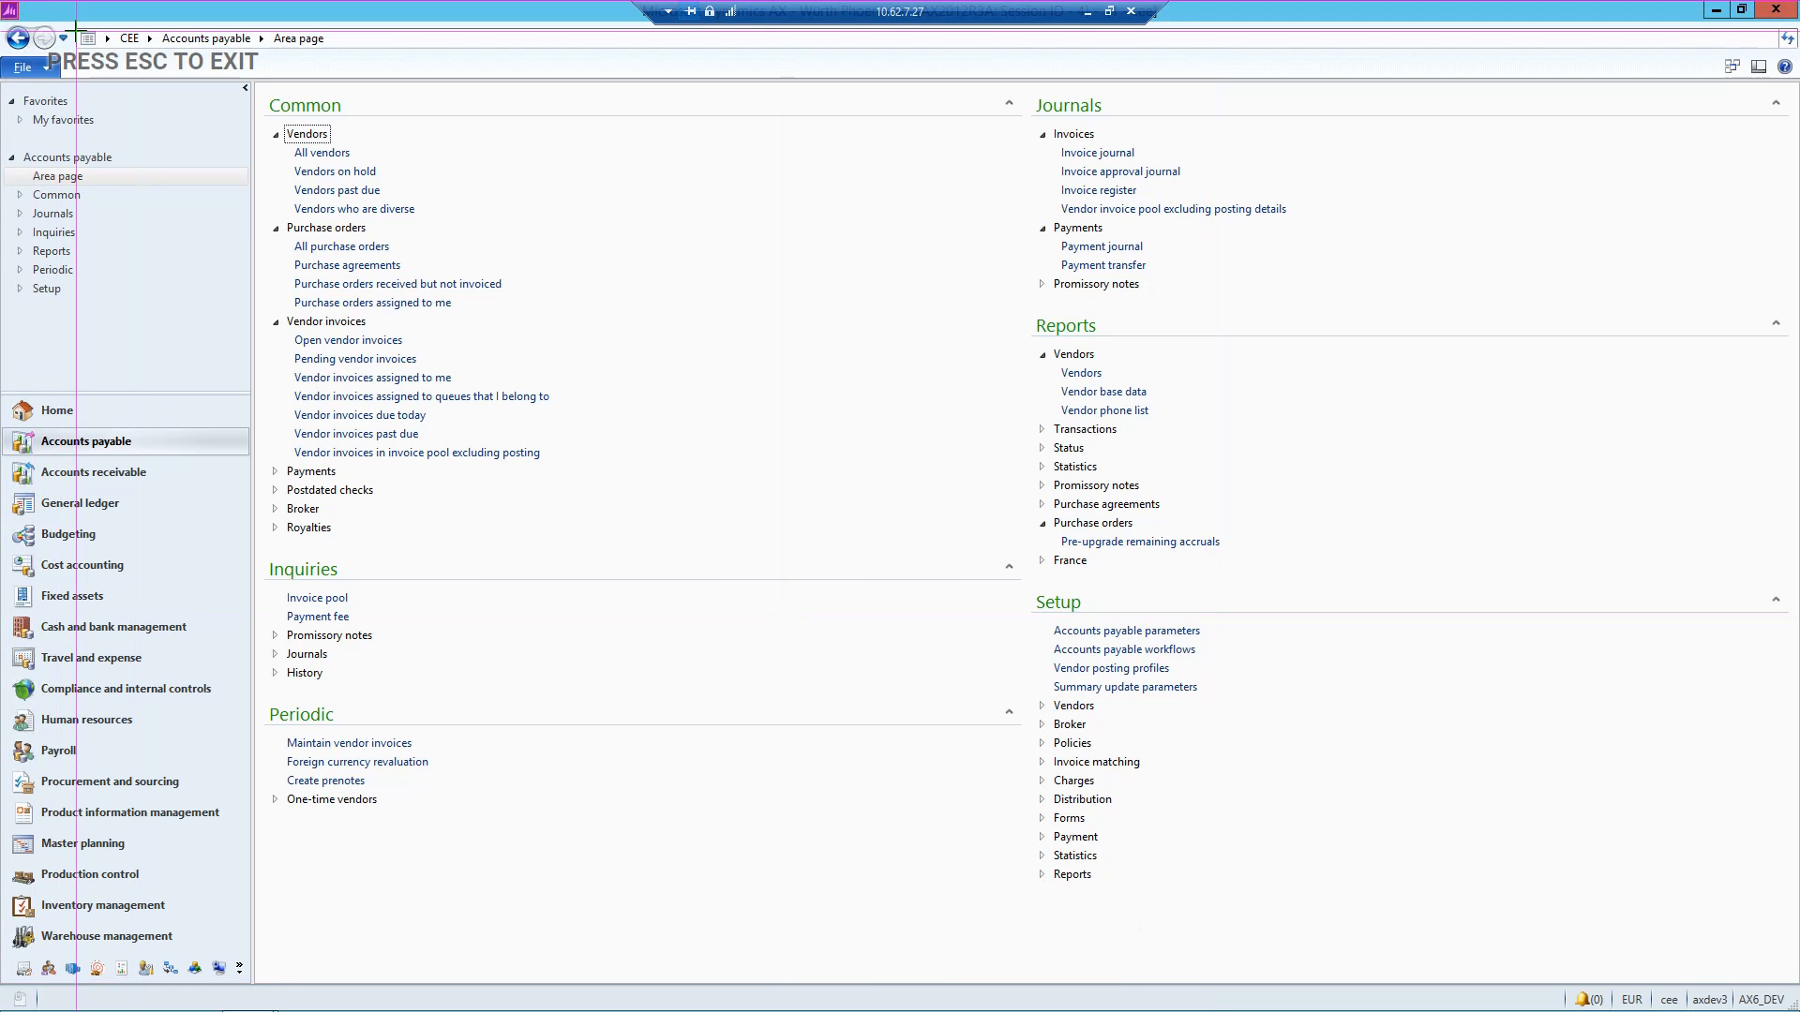
left_click_drag(76, 25, 105, 52)
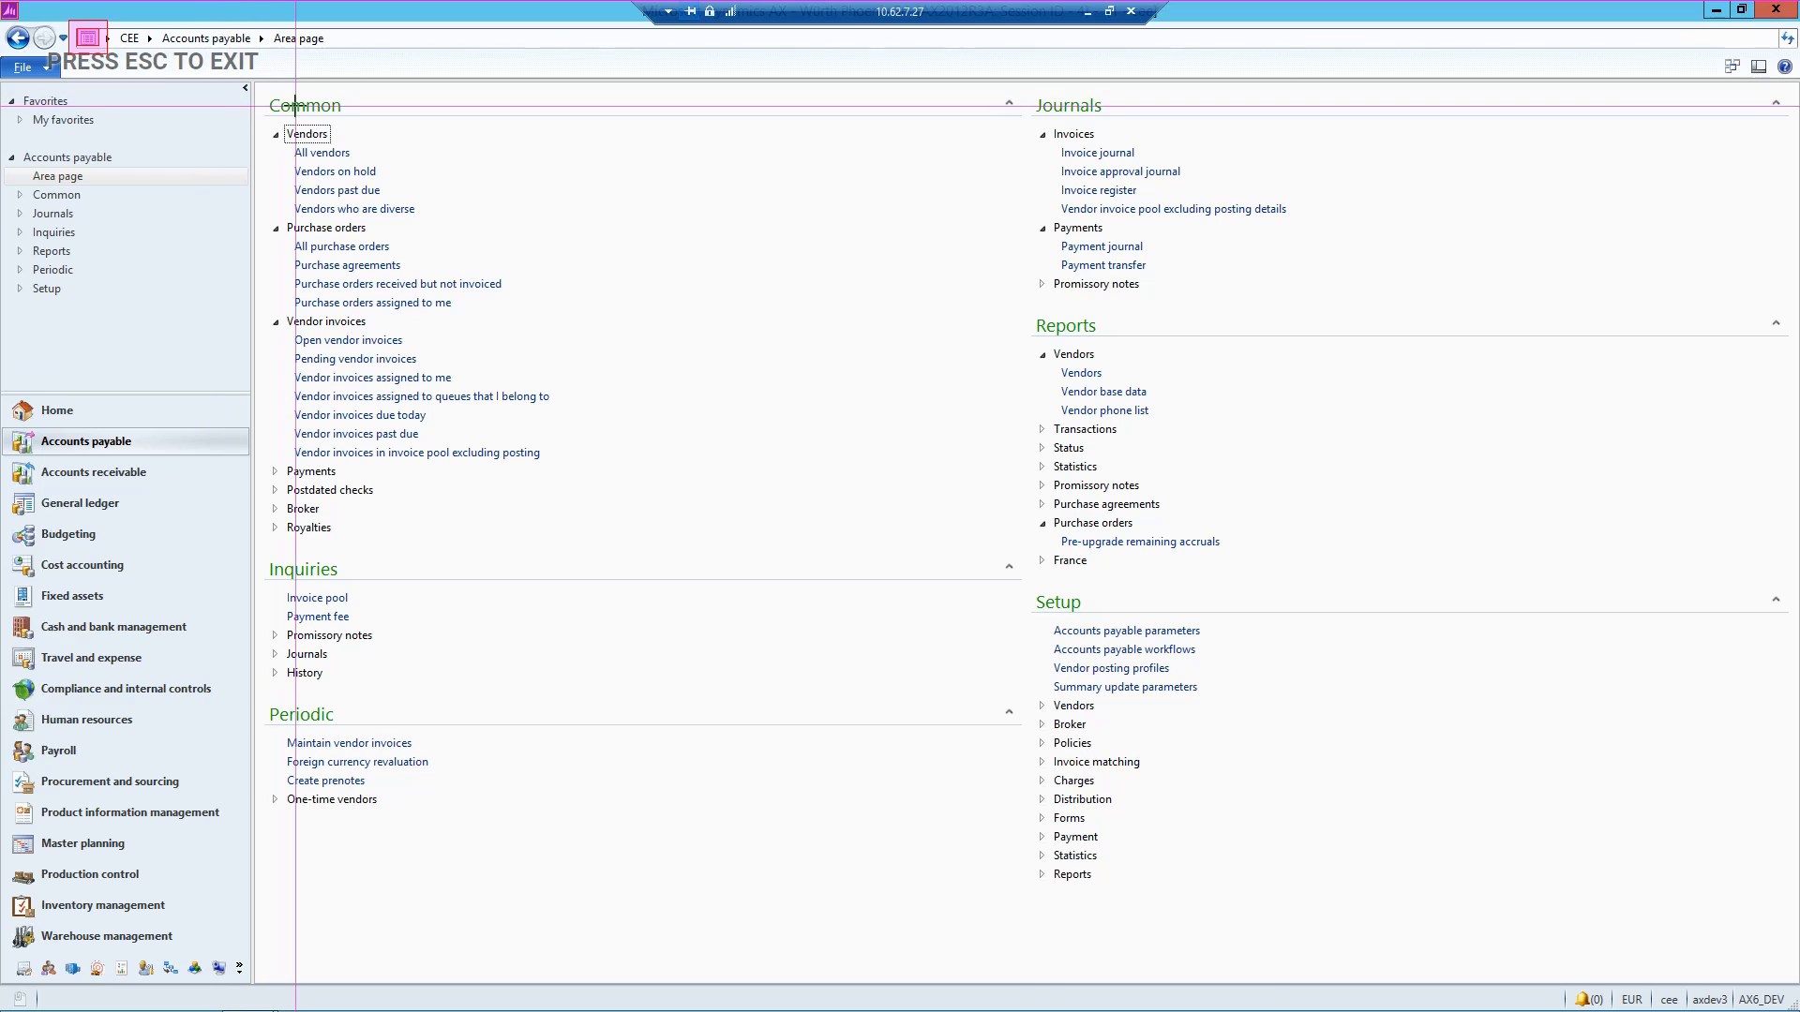
key("Escape")
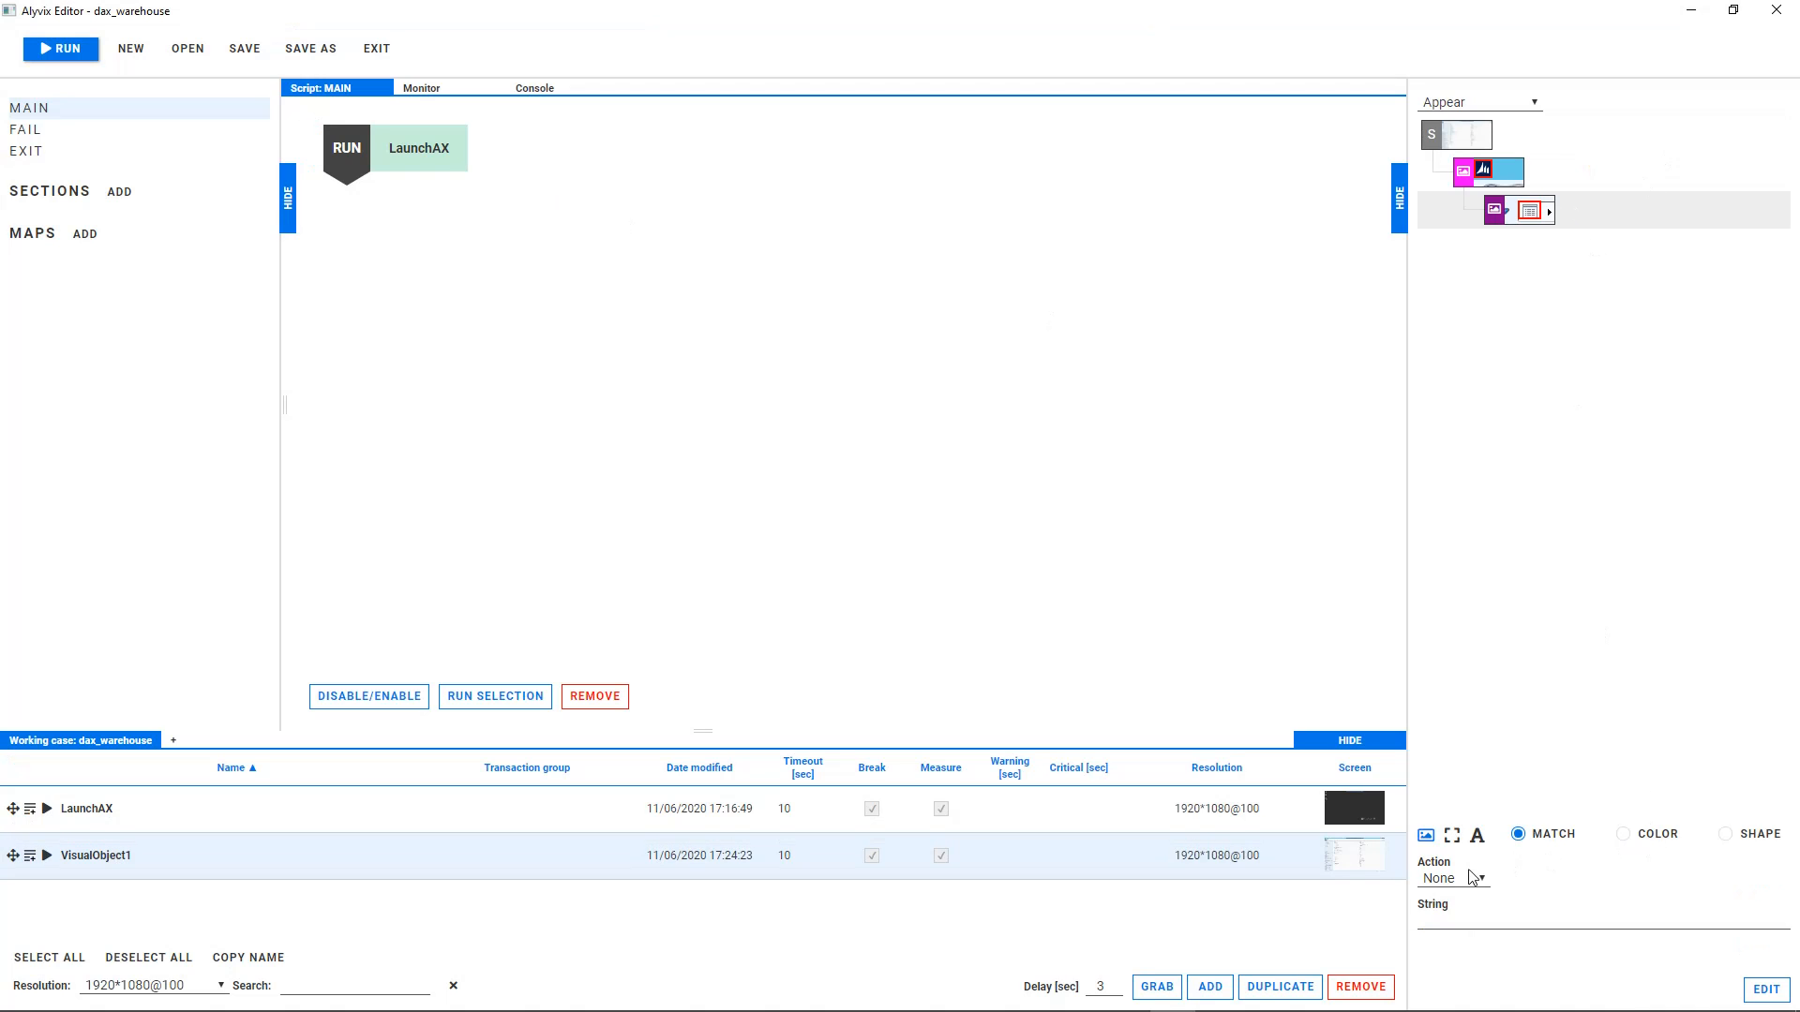
Give the address bar icon a Click action at a point in the empty address bar, with string {1,'CEE/Warehouse management/Area page'}{enter}
left_click(1471, 877)
left_click(1438, 930)
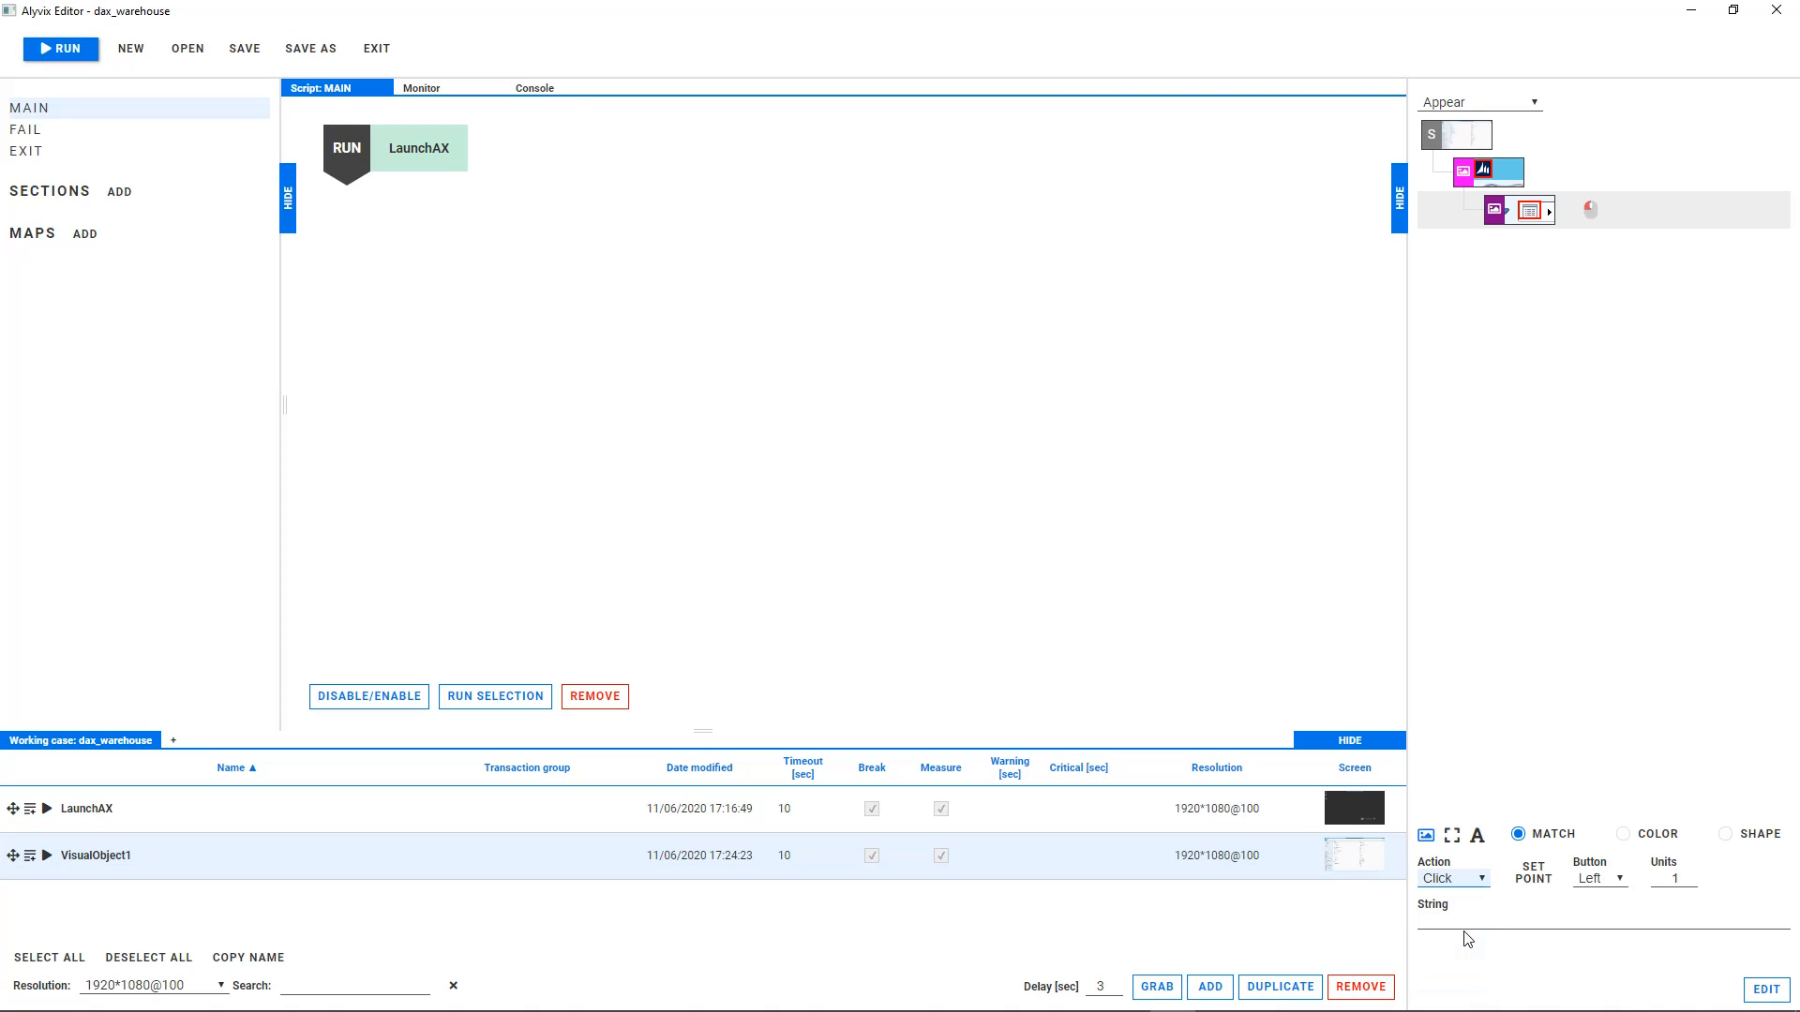
left_click(1530, 871)
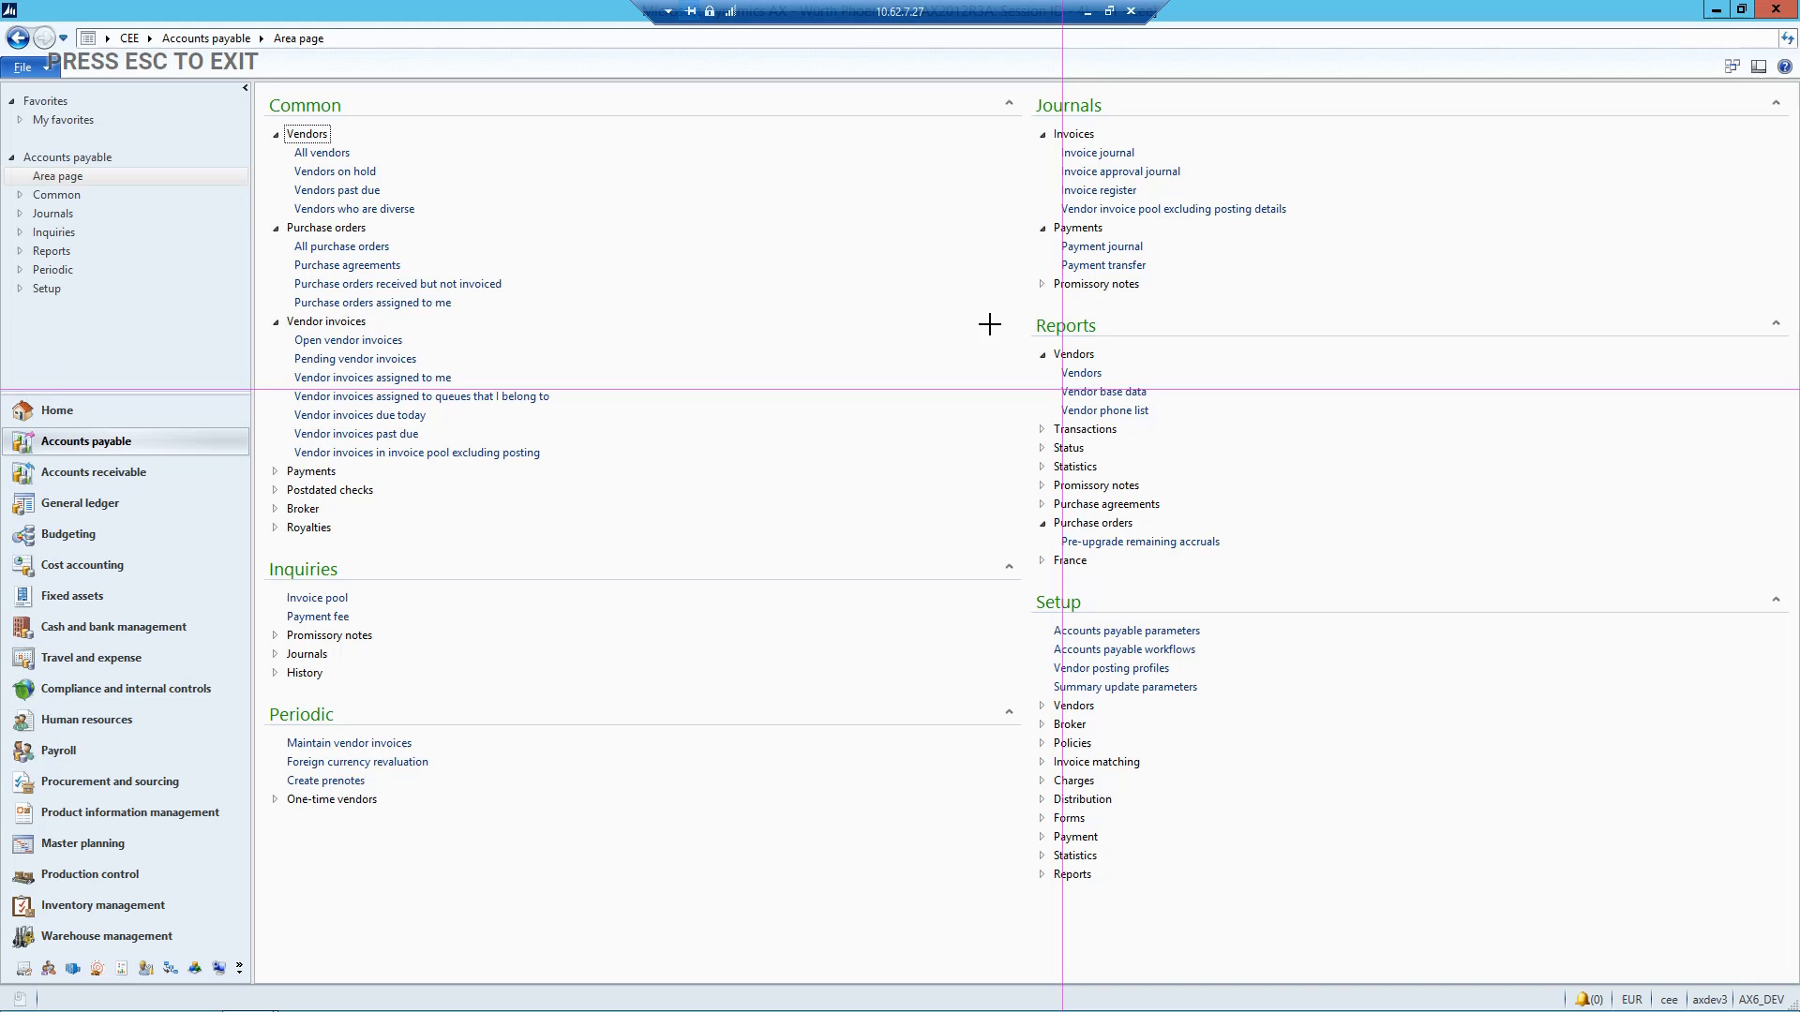
left_click(803, 40)
left_click(1570, 925)
type("{1,'CEE/Warehouse management/Area page'}{enter}")
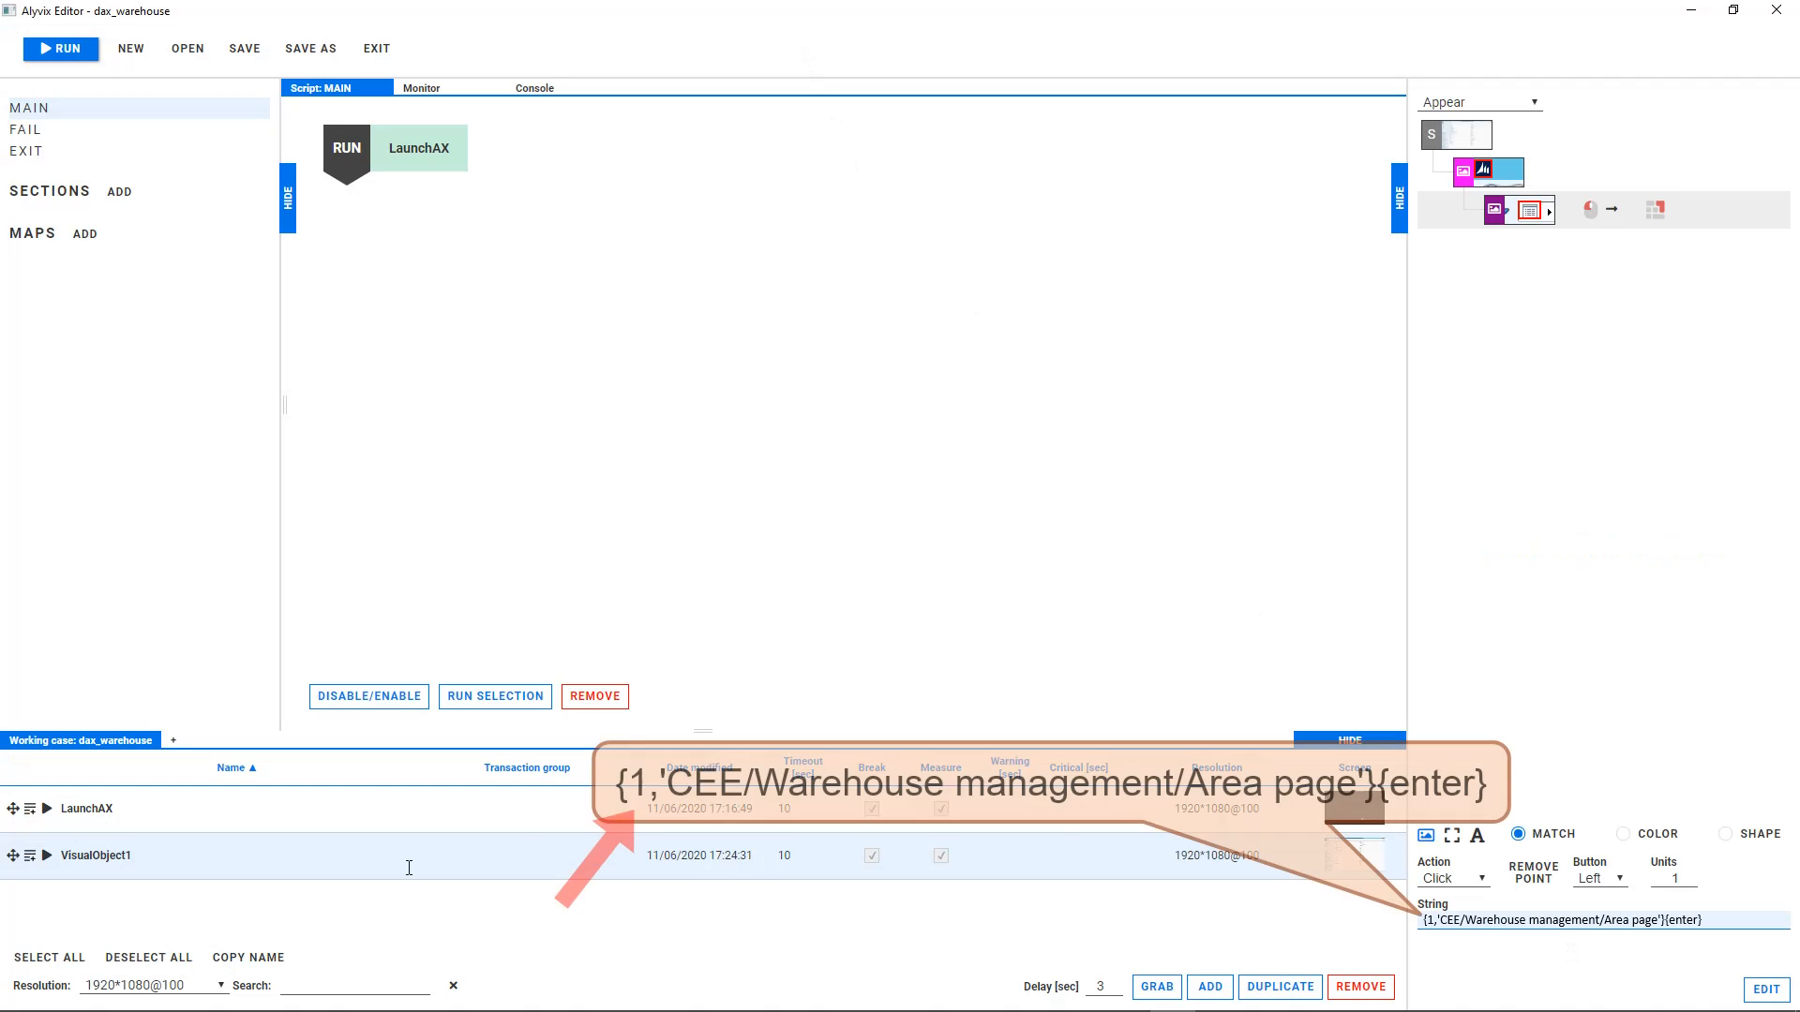
Rename the new visual object WarehouseStart and set its timeout to 3 seconds
double_click(406, 861)
type("Warehouse")
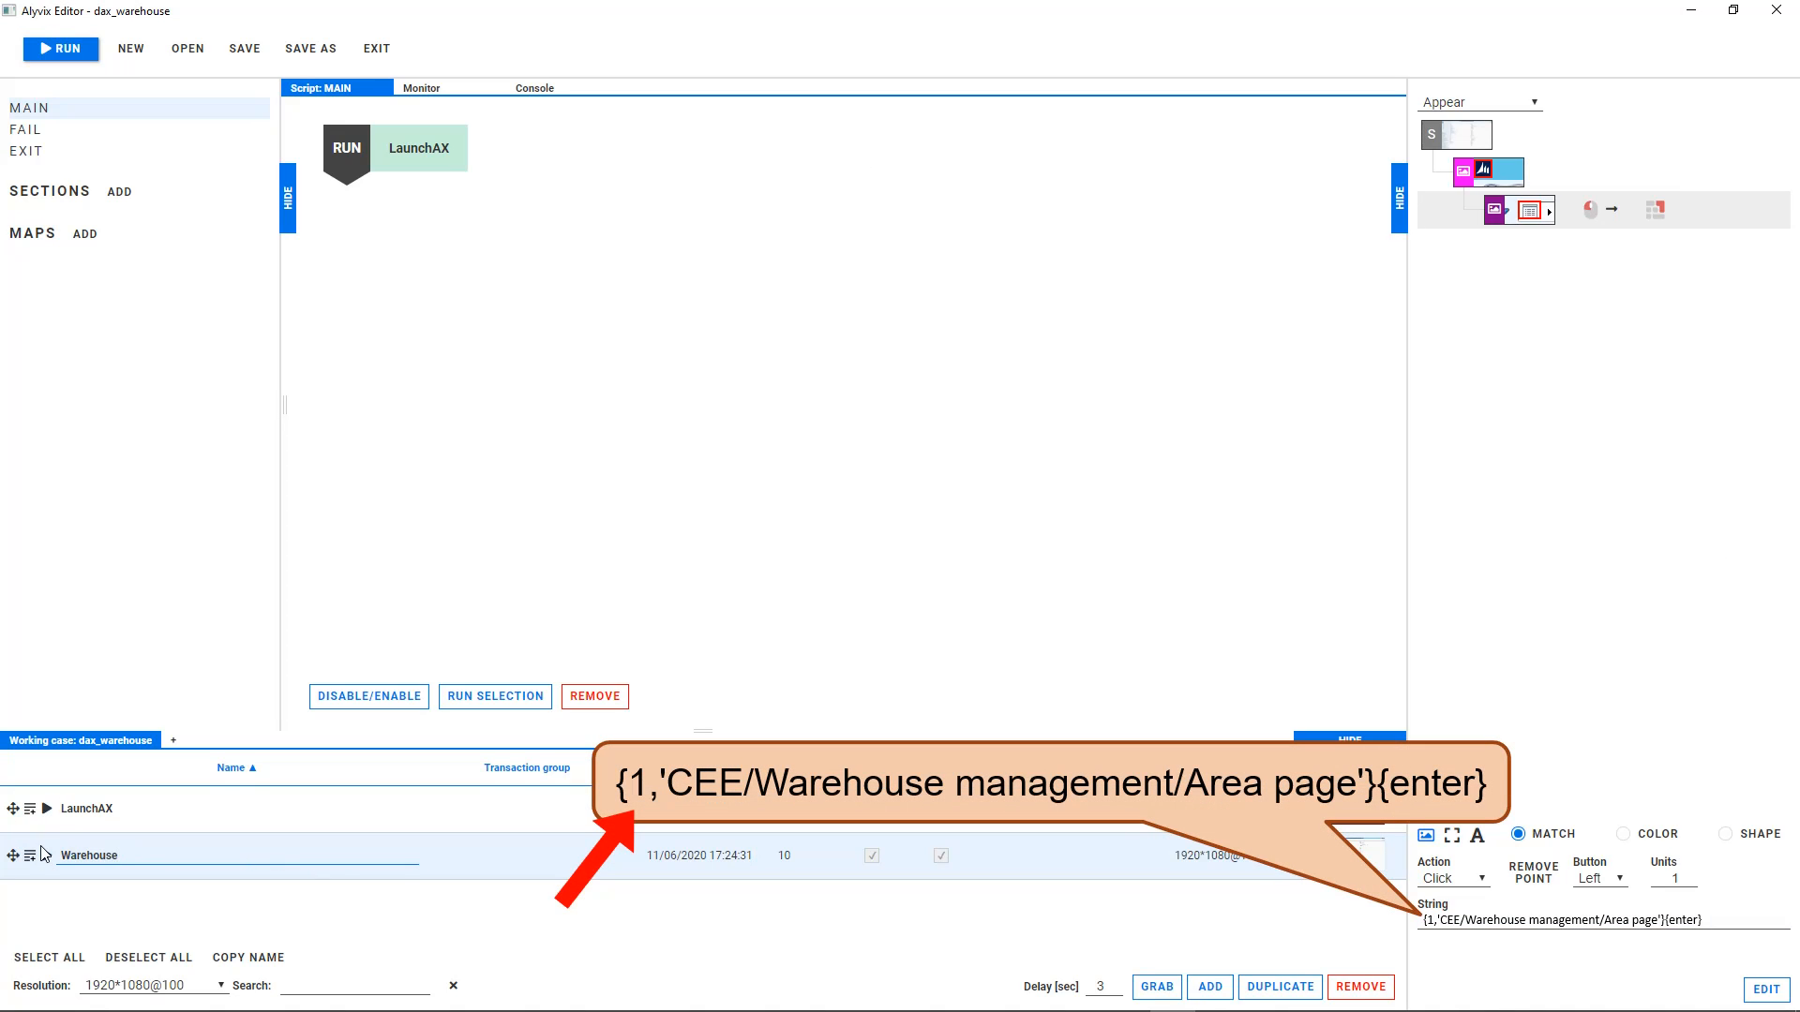
type("Start")
left_click(785, 853)
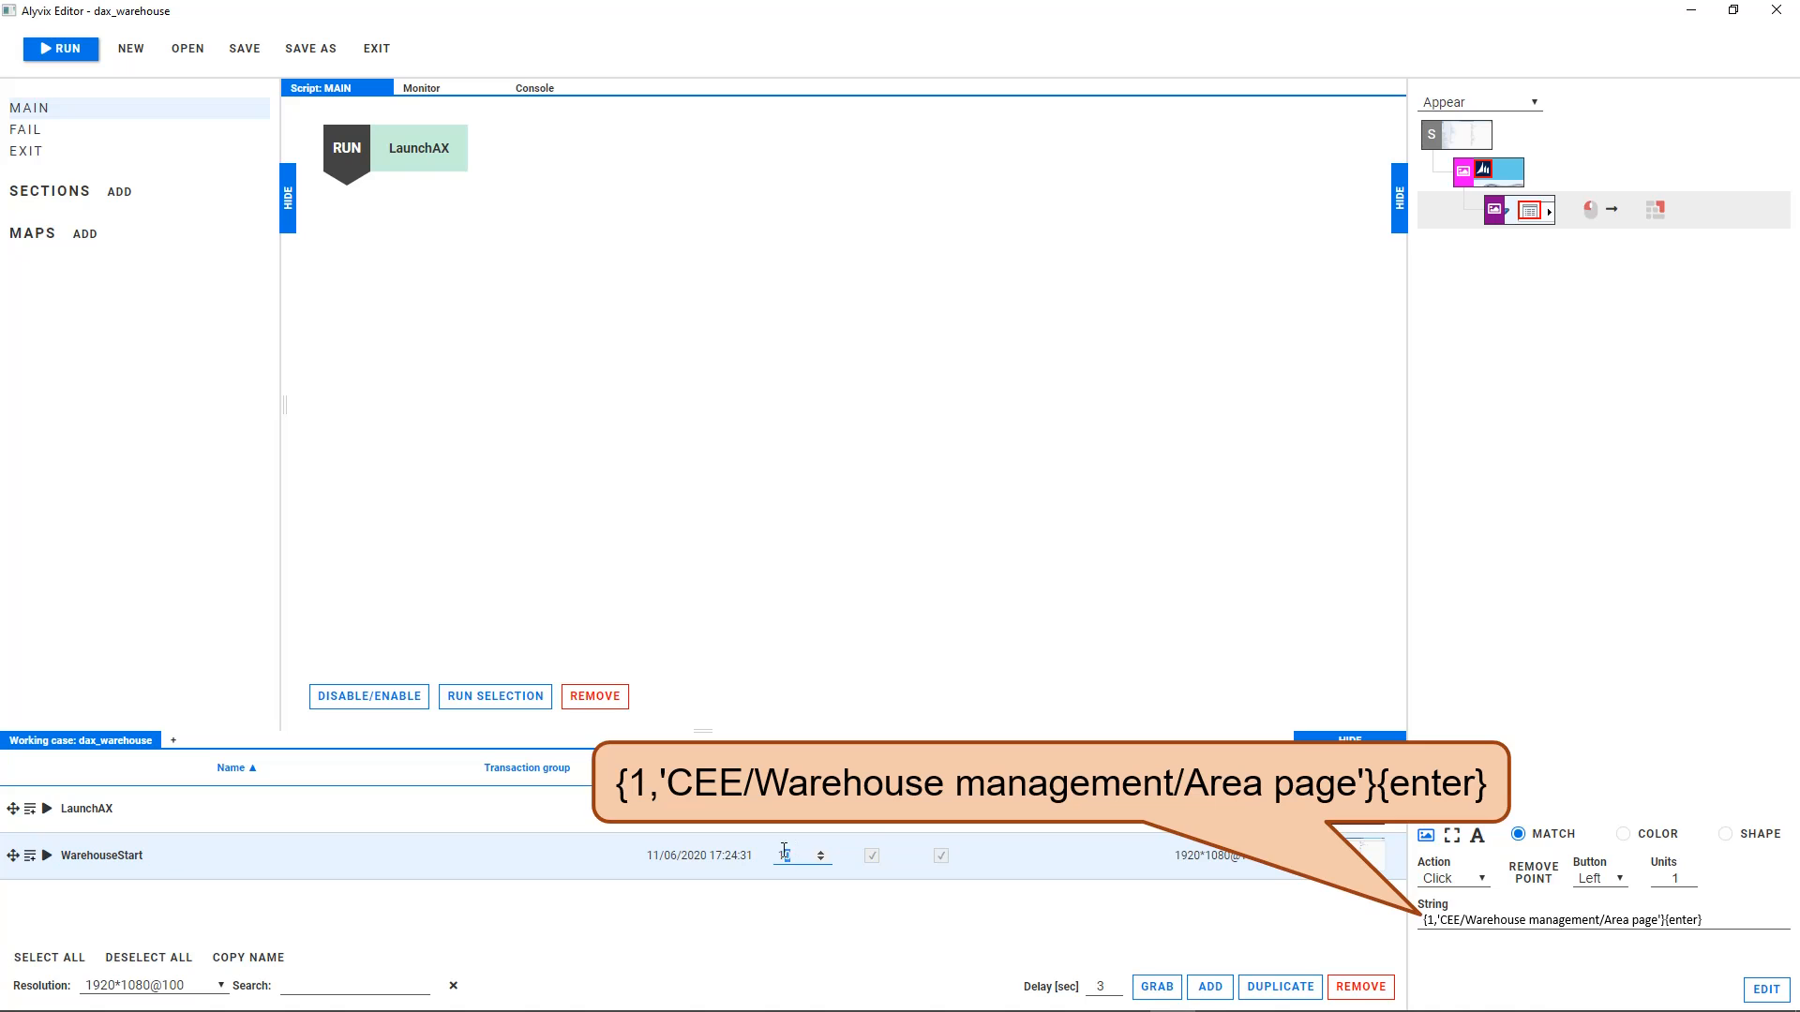
type("3")
key("Return")
Append WarehouseStart to the MAIN script and run the object to open the Warehouse management area page
left_click(31, 857)
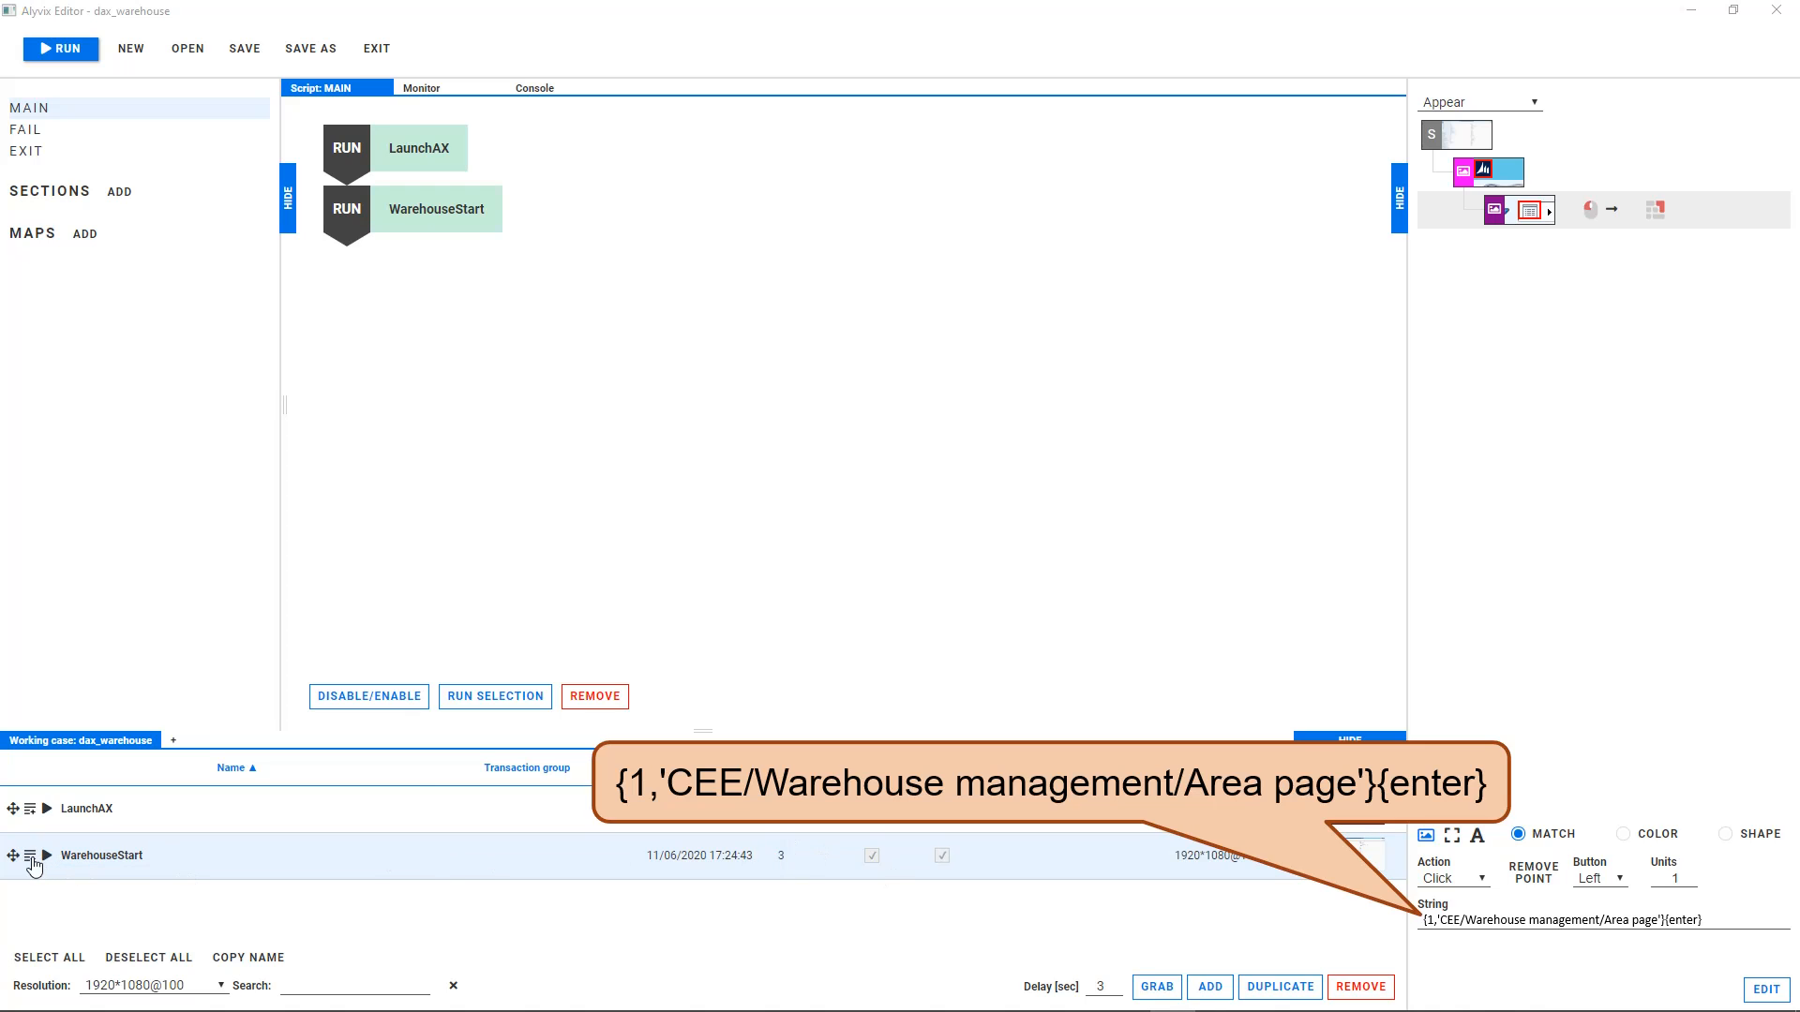
left_click(47, 856)
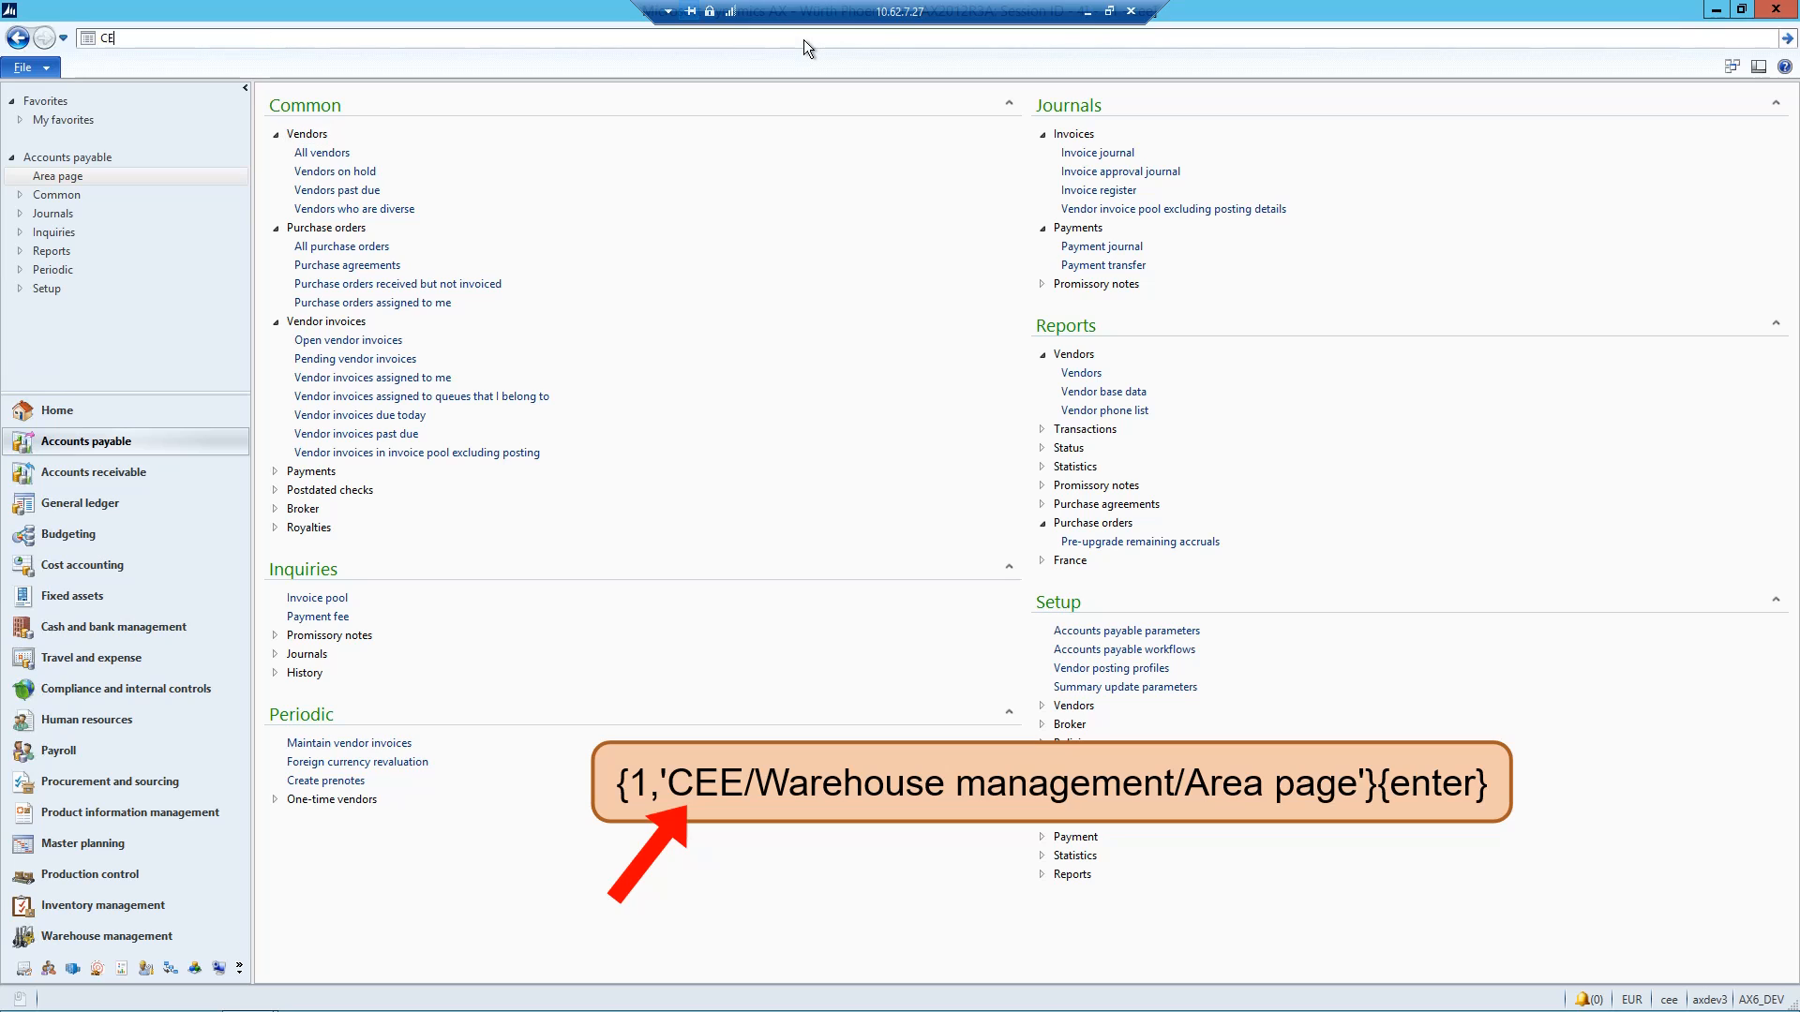
type("E/Warehouse management/Area page")
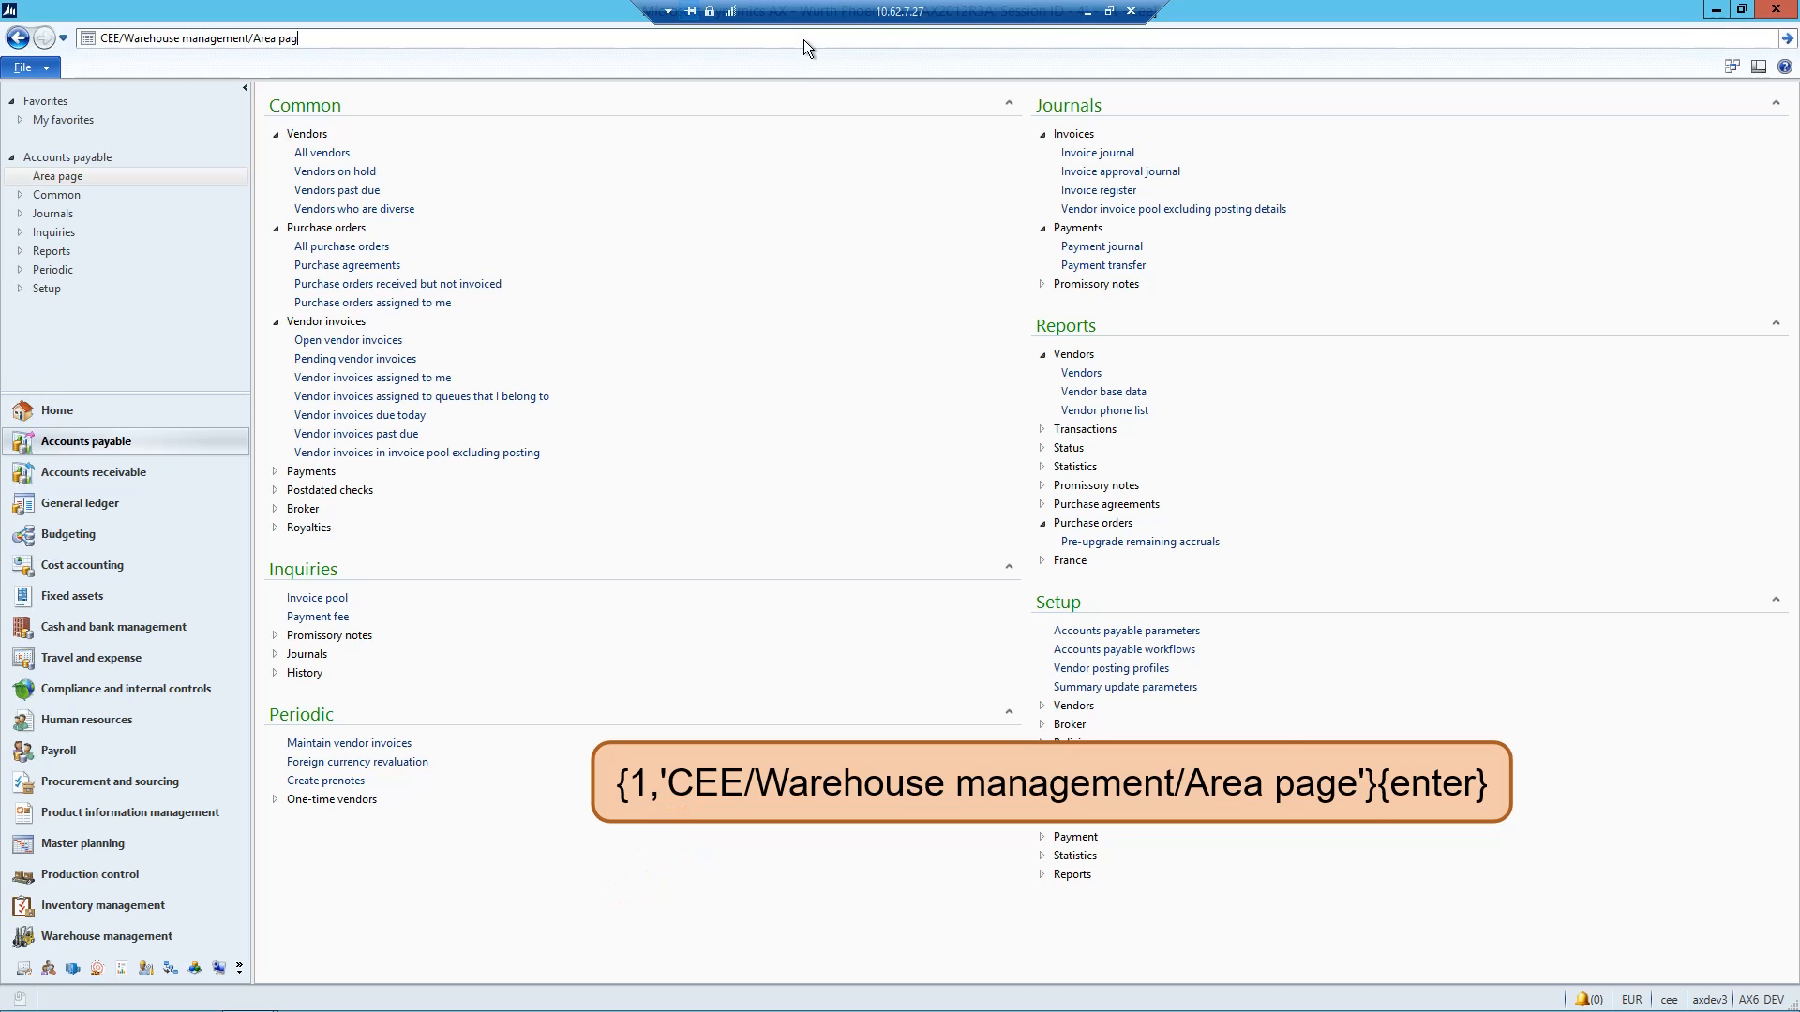
key("Return")
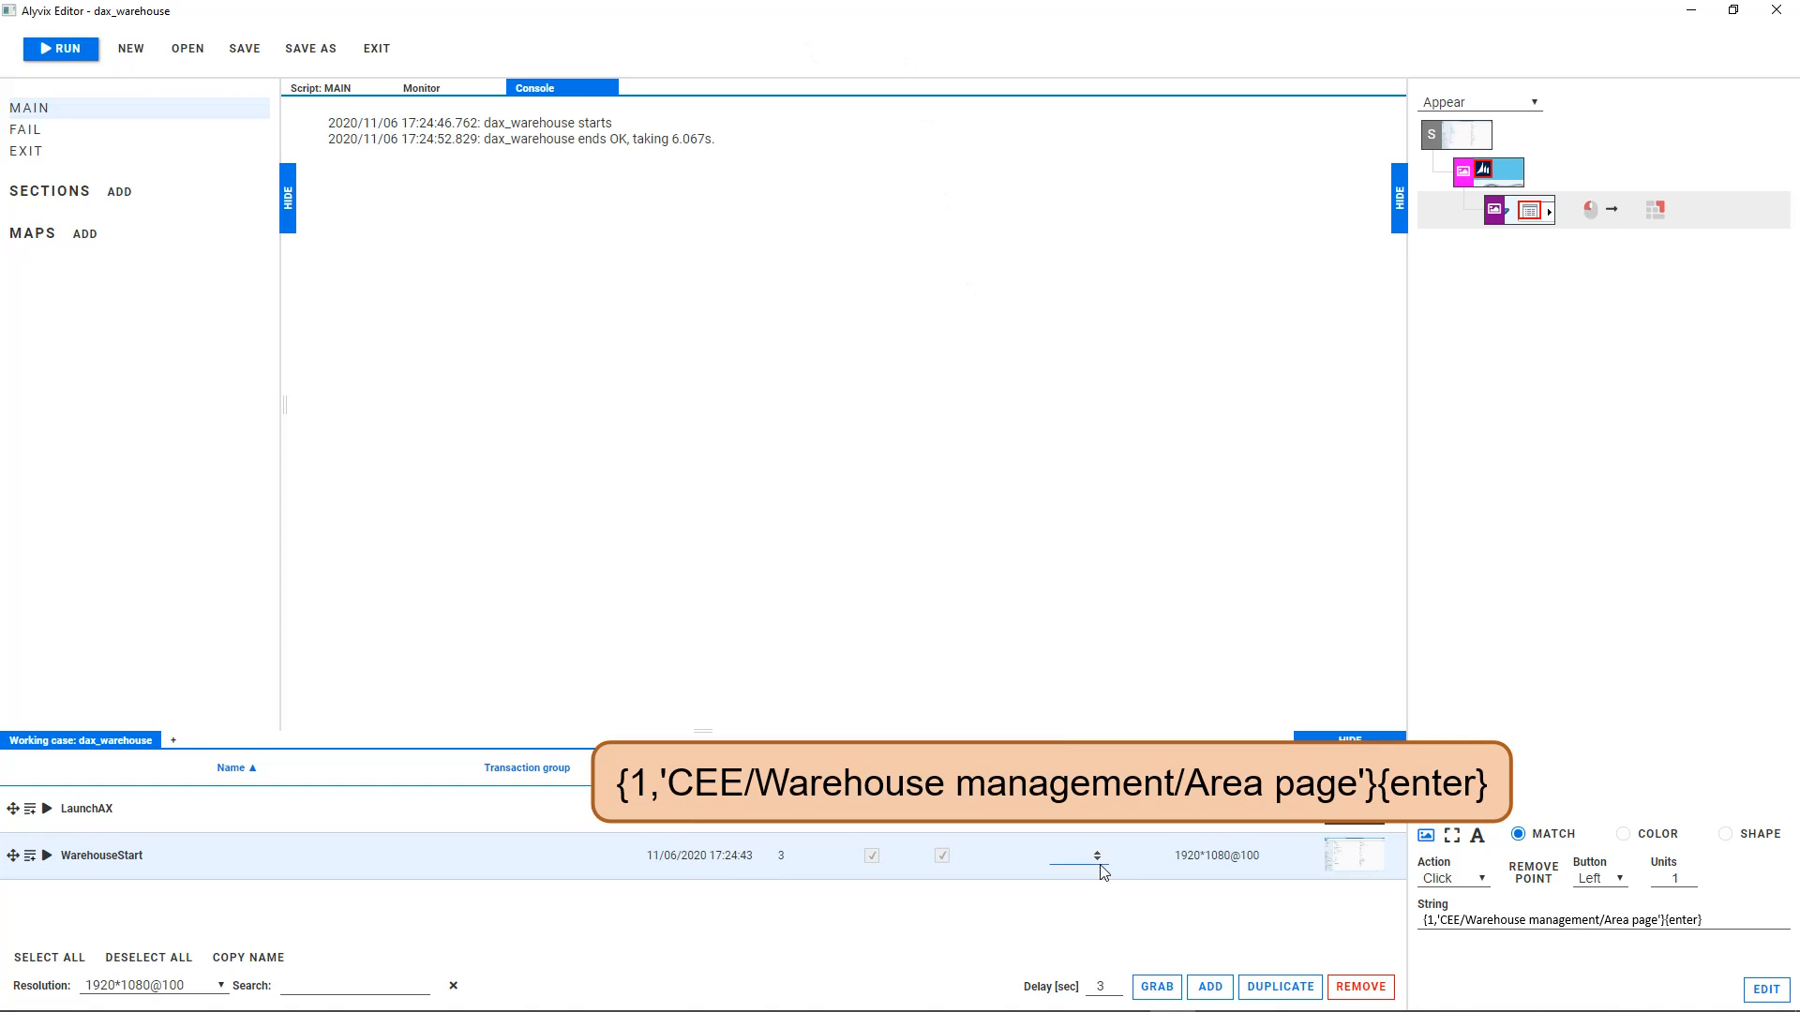
Add a visual object that detects the Common heading and the Active loads link, with a Click action on the link
left_click(1199, 981)
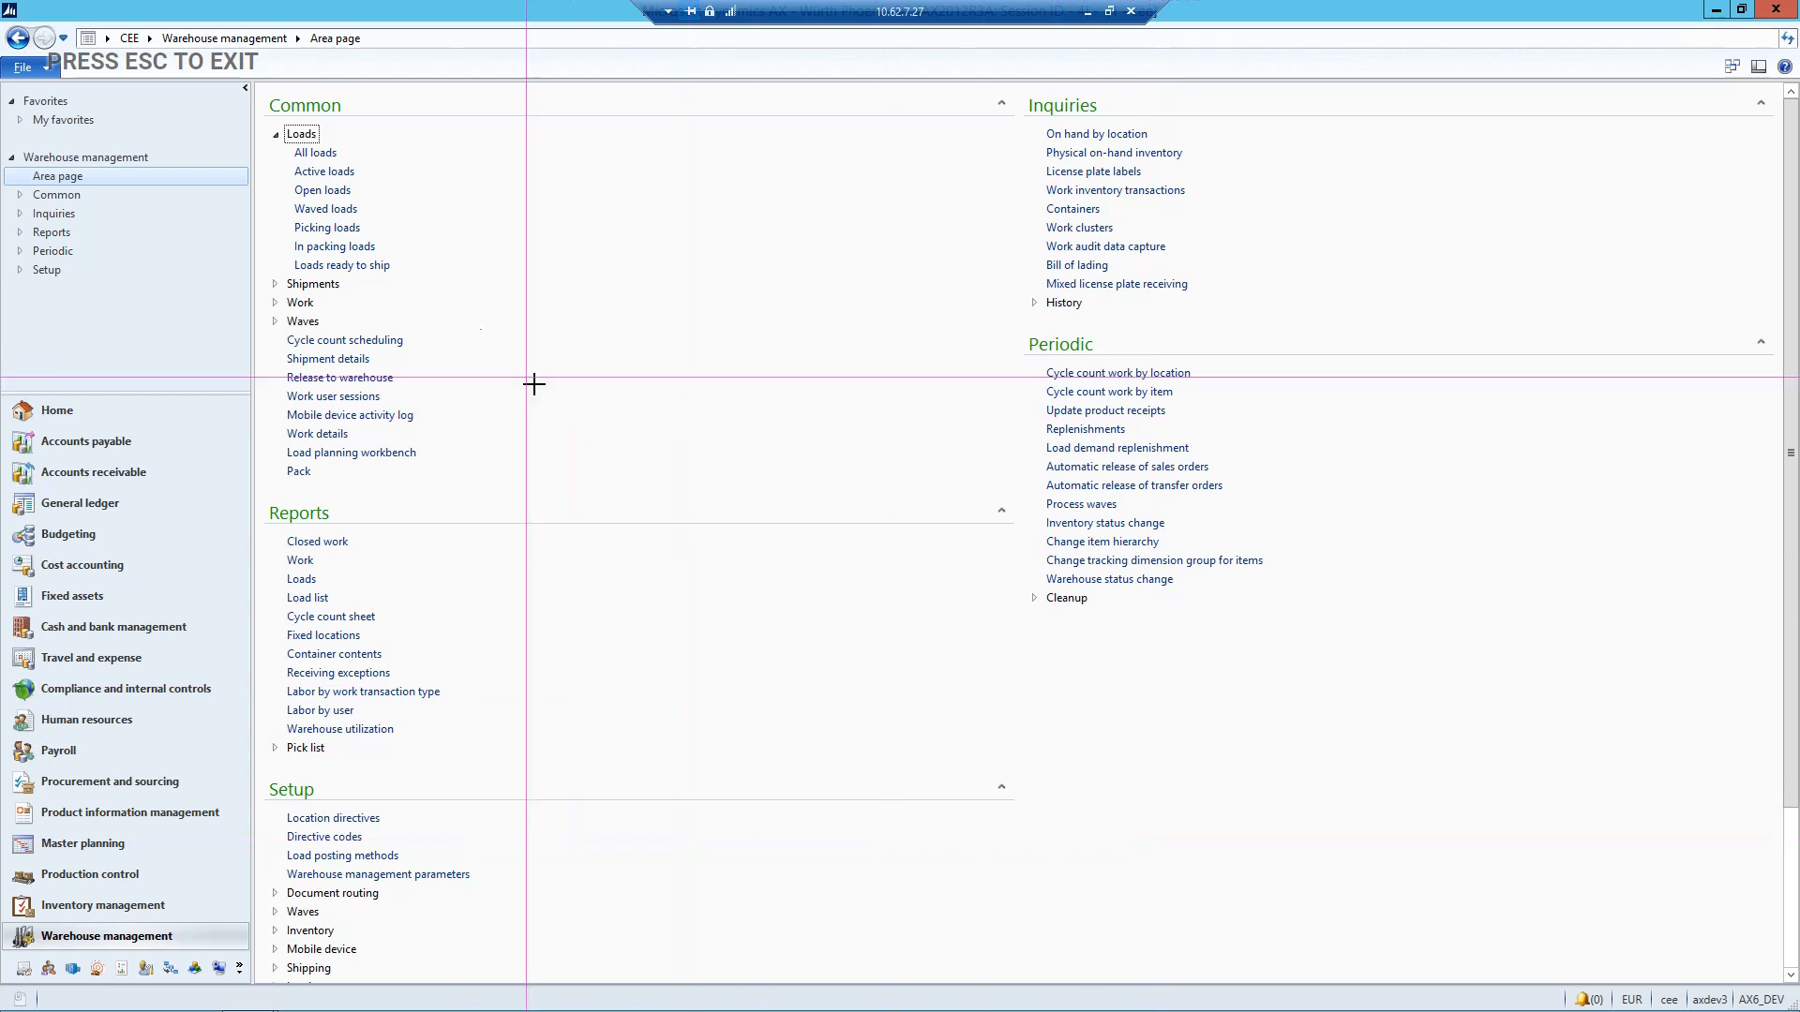
mouse_move(265, 96)
left_mouse_down()
mouse_move(349, 116)
mouse_move(360, 184)
left_mouse_up()
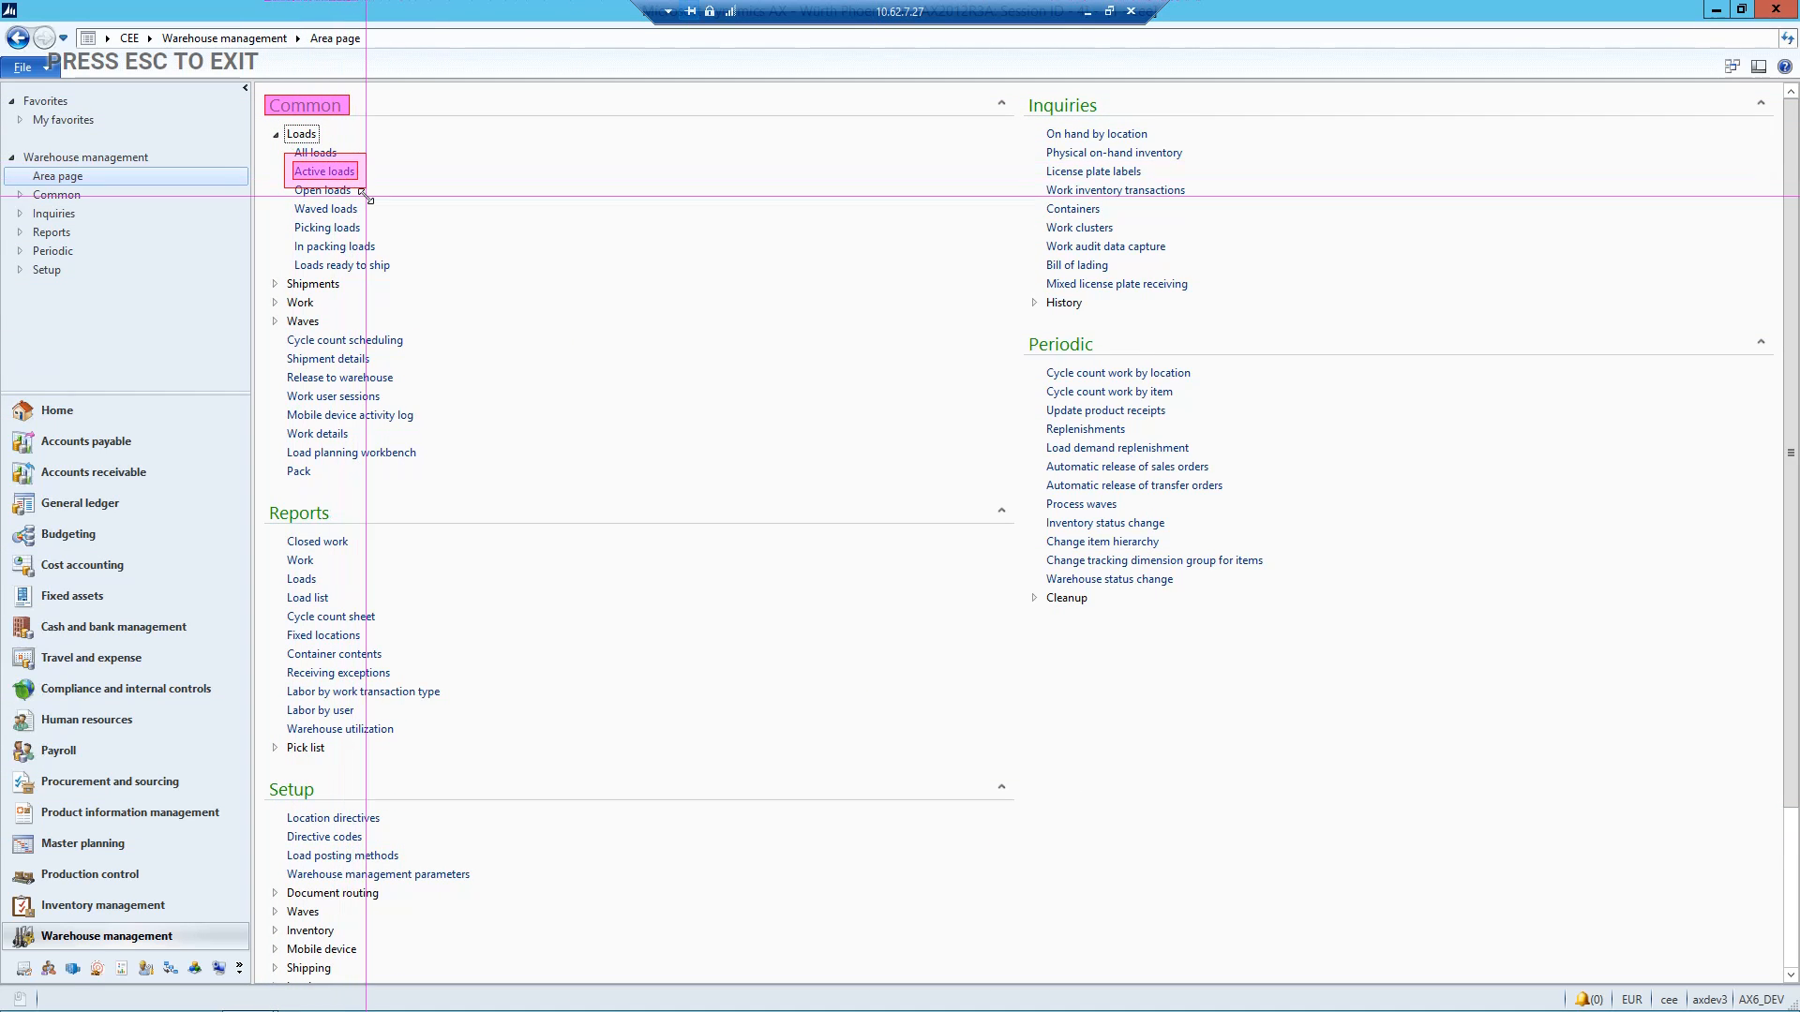
key("Escape")
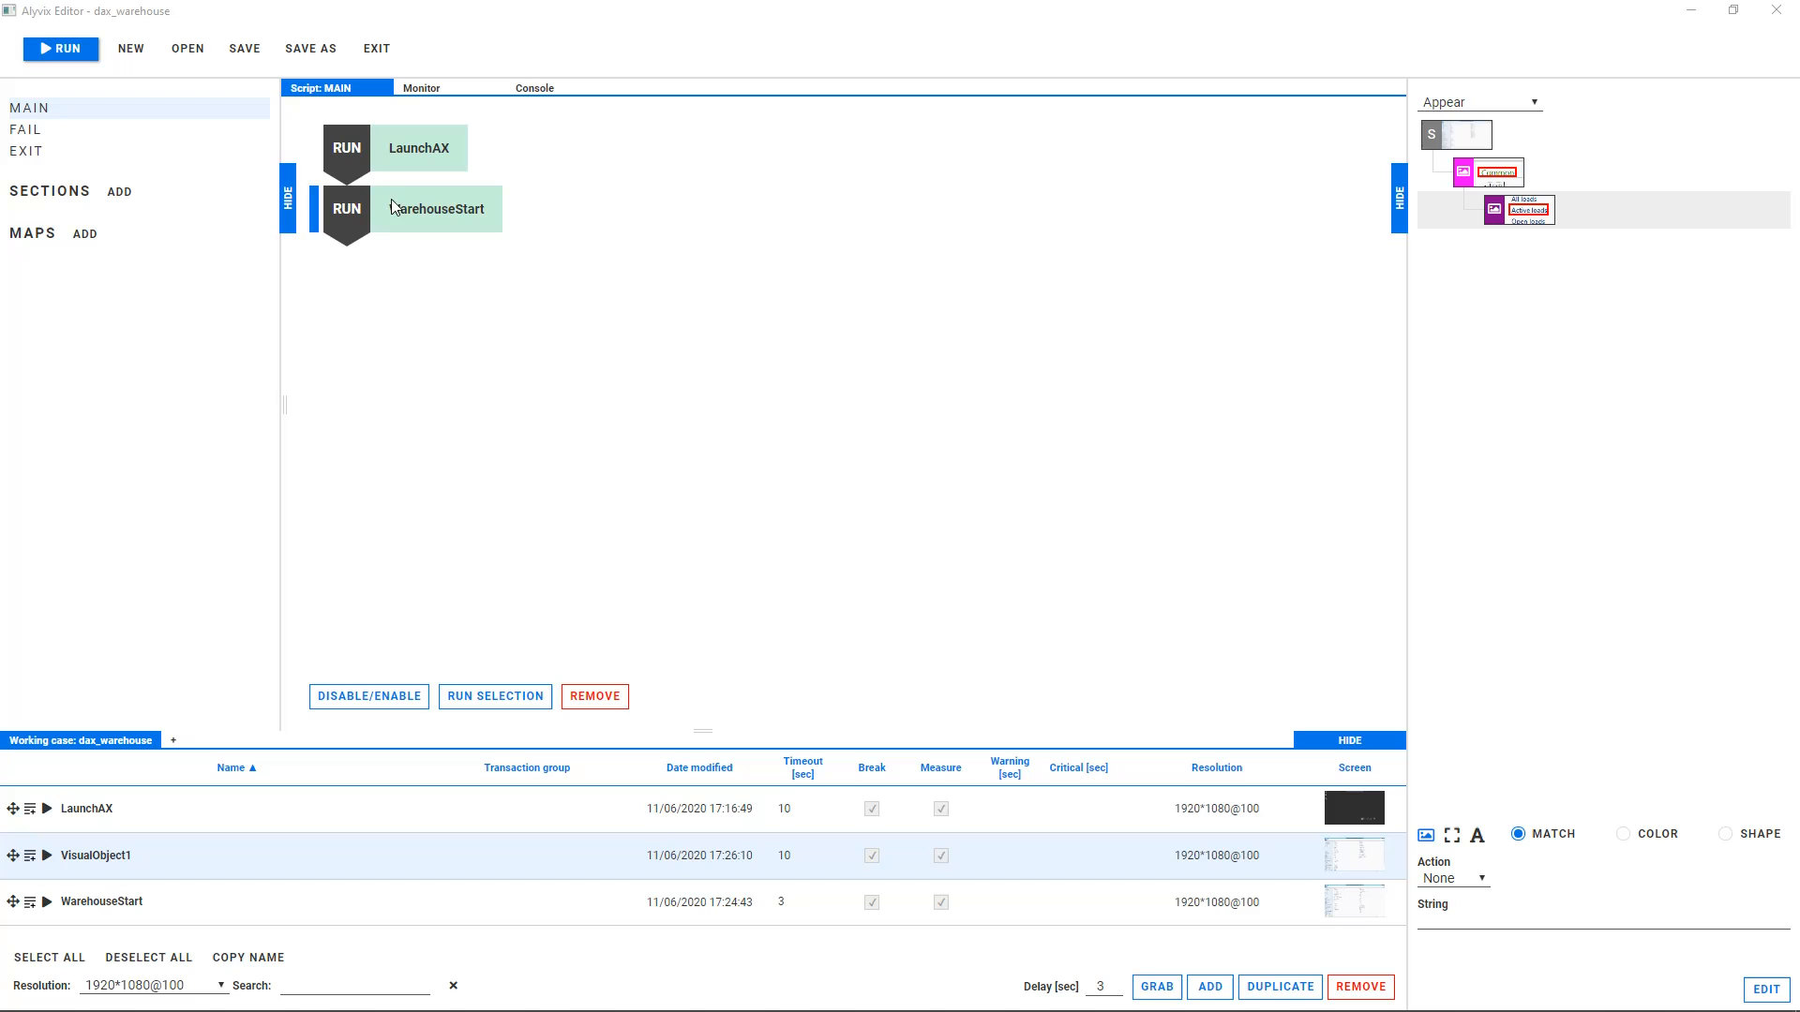
left_click(1464, 206)
left_click(1476, 879)
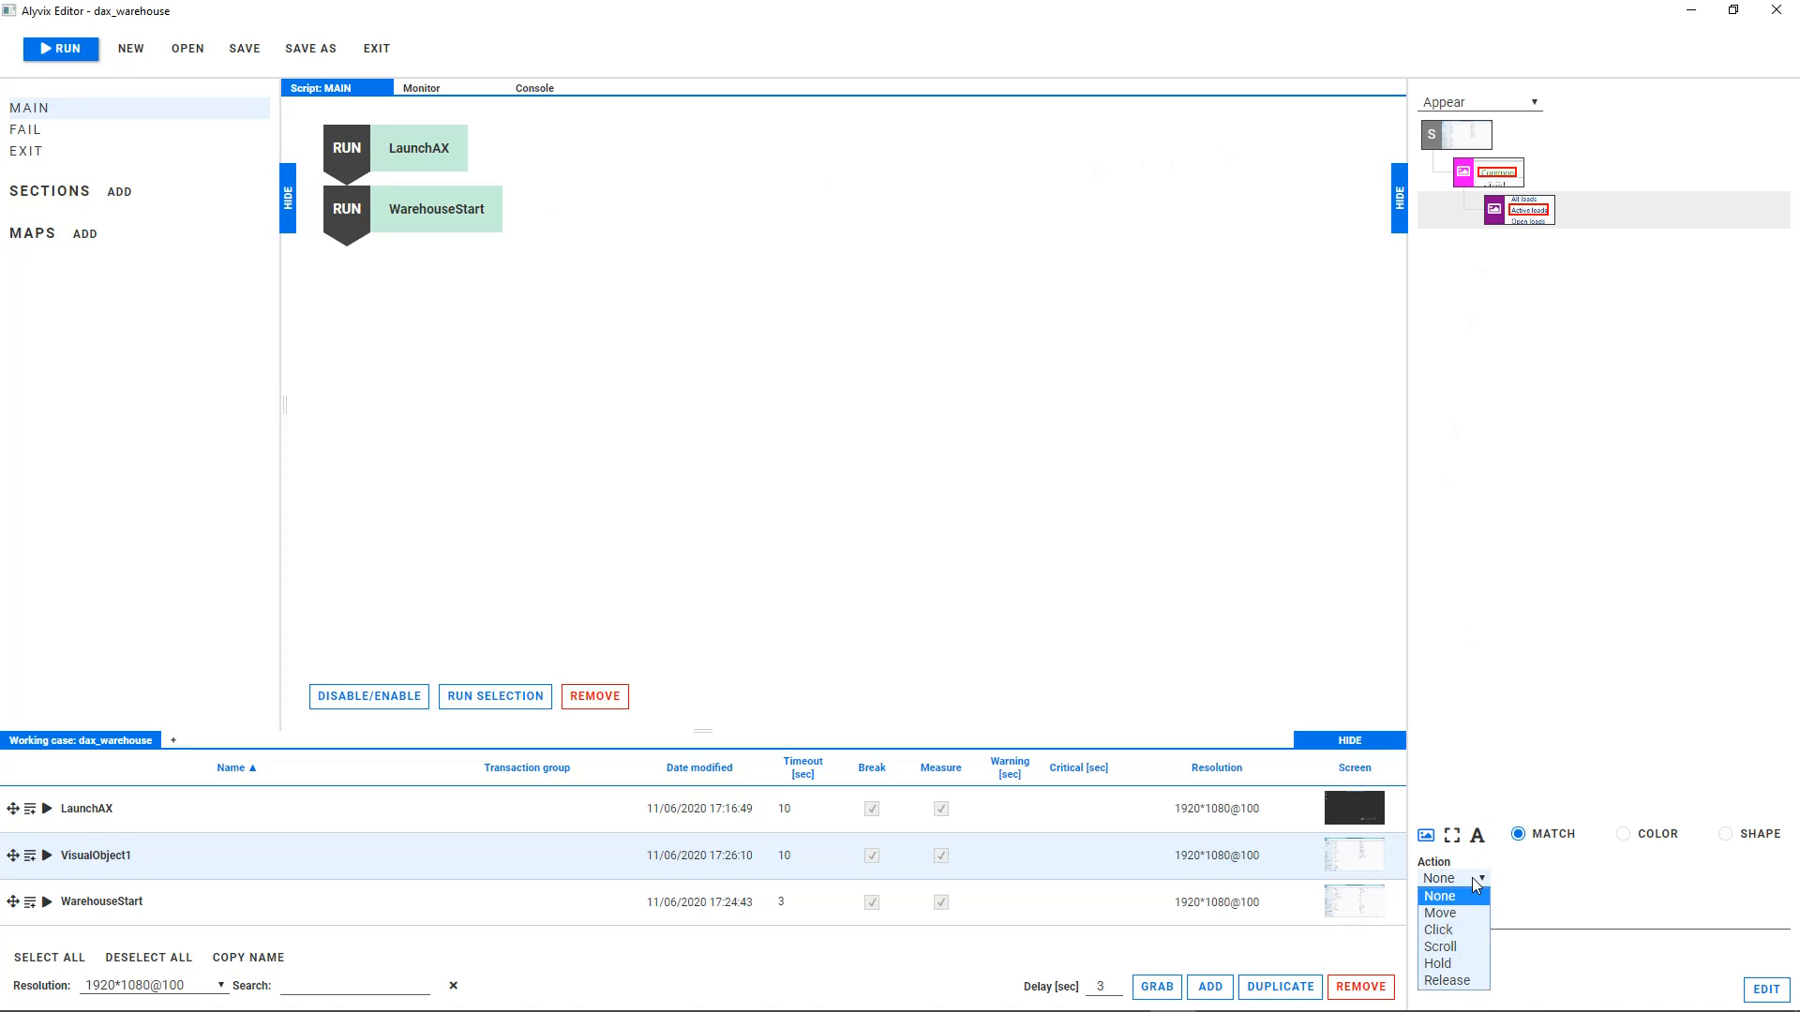
left_click(1458, 930)
Rename the new visual object ActiveLoad, with a 3-second timeout and Measure turned off
left_click(60, 855)
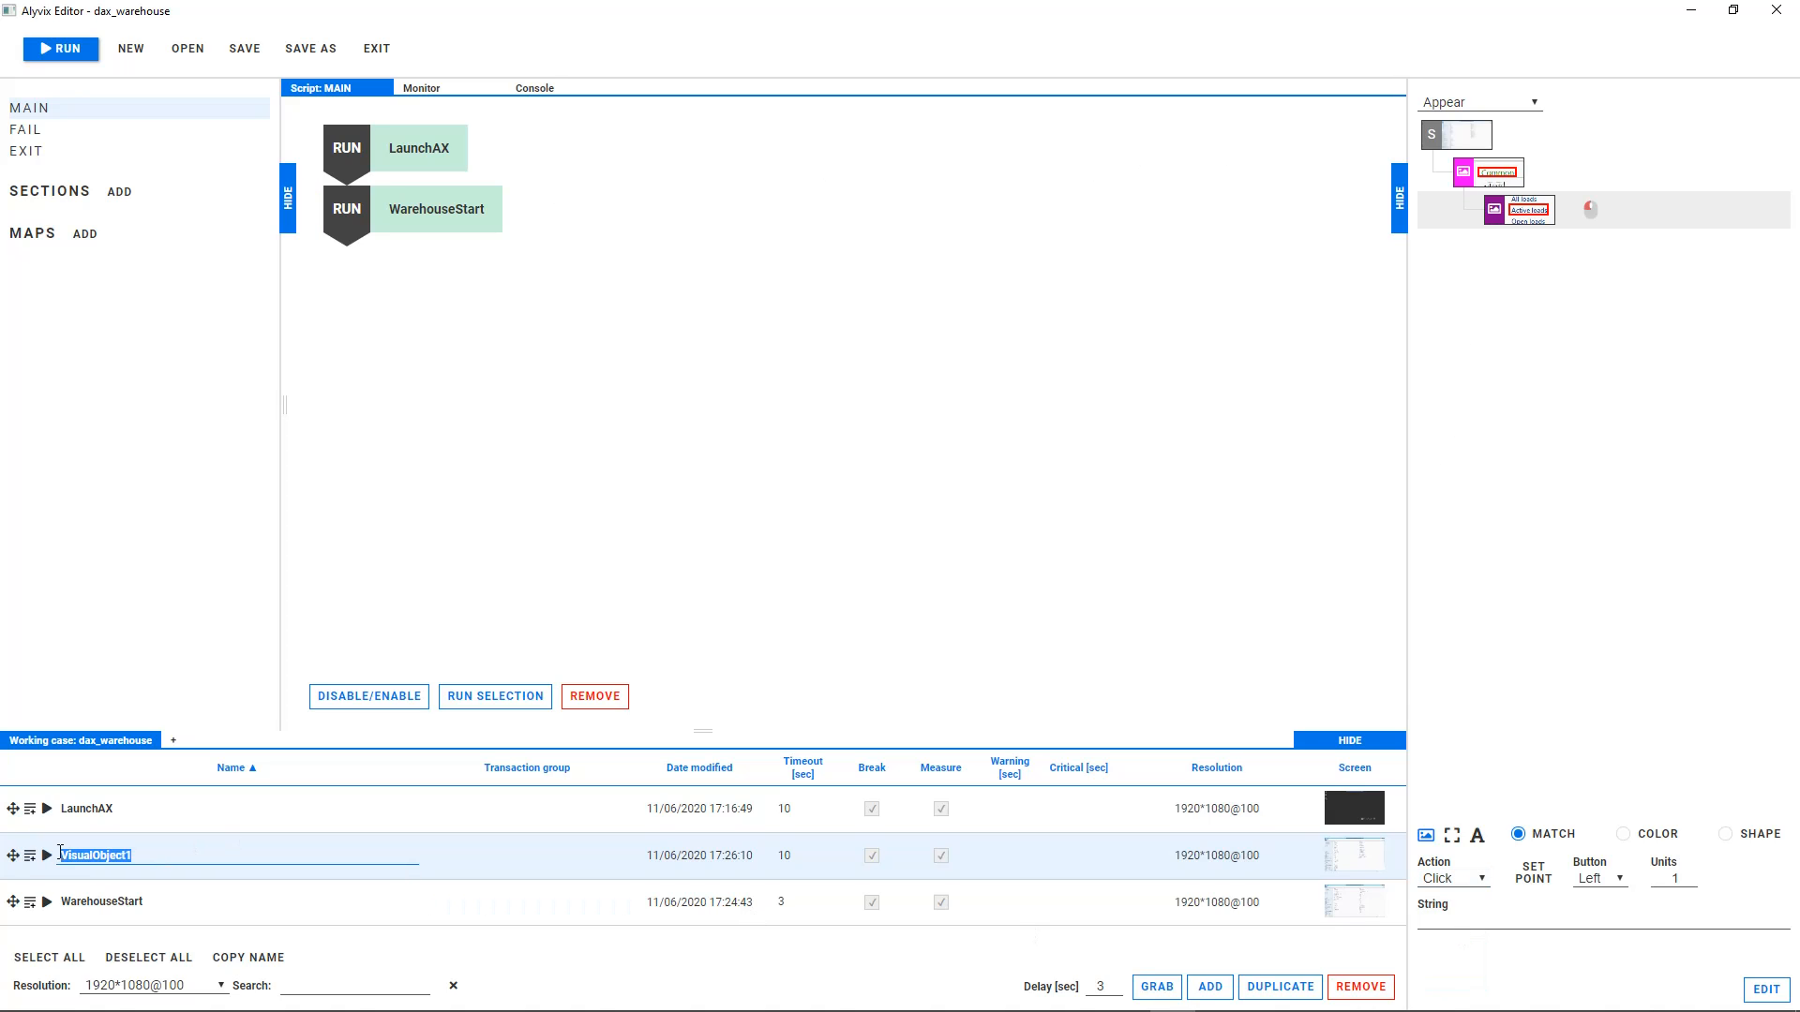
type("ActiveLoad")
left_click(774, 855)
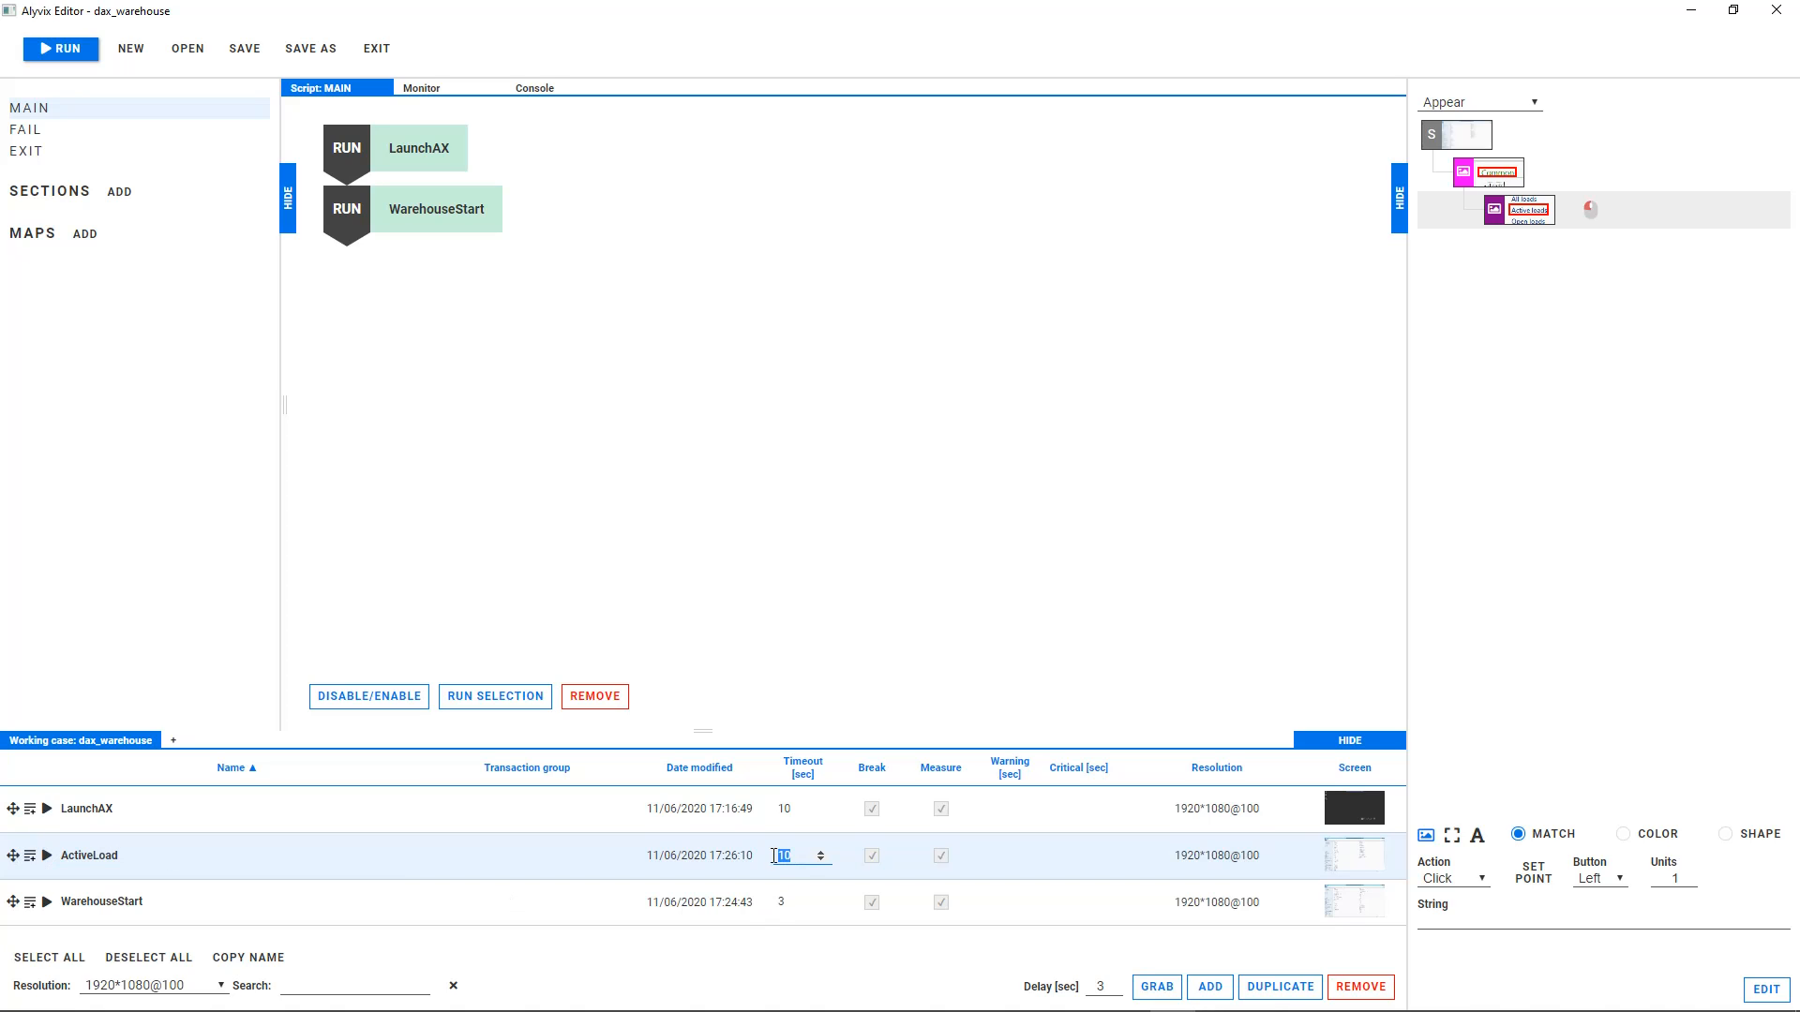
type("3")
left_click(941, 859)
Append ActiveLoad to the MAIN script and run the object to open the Active loads list
left_click(31, 857)
left_click(46, 857)
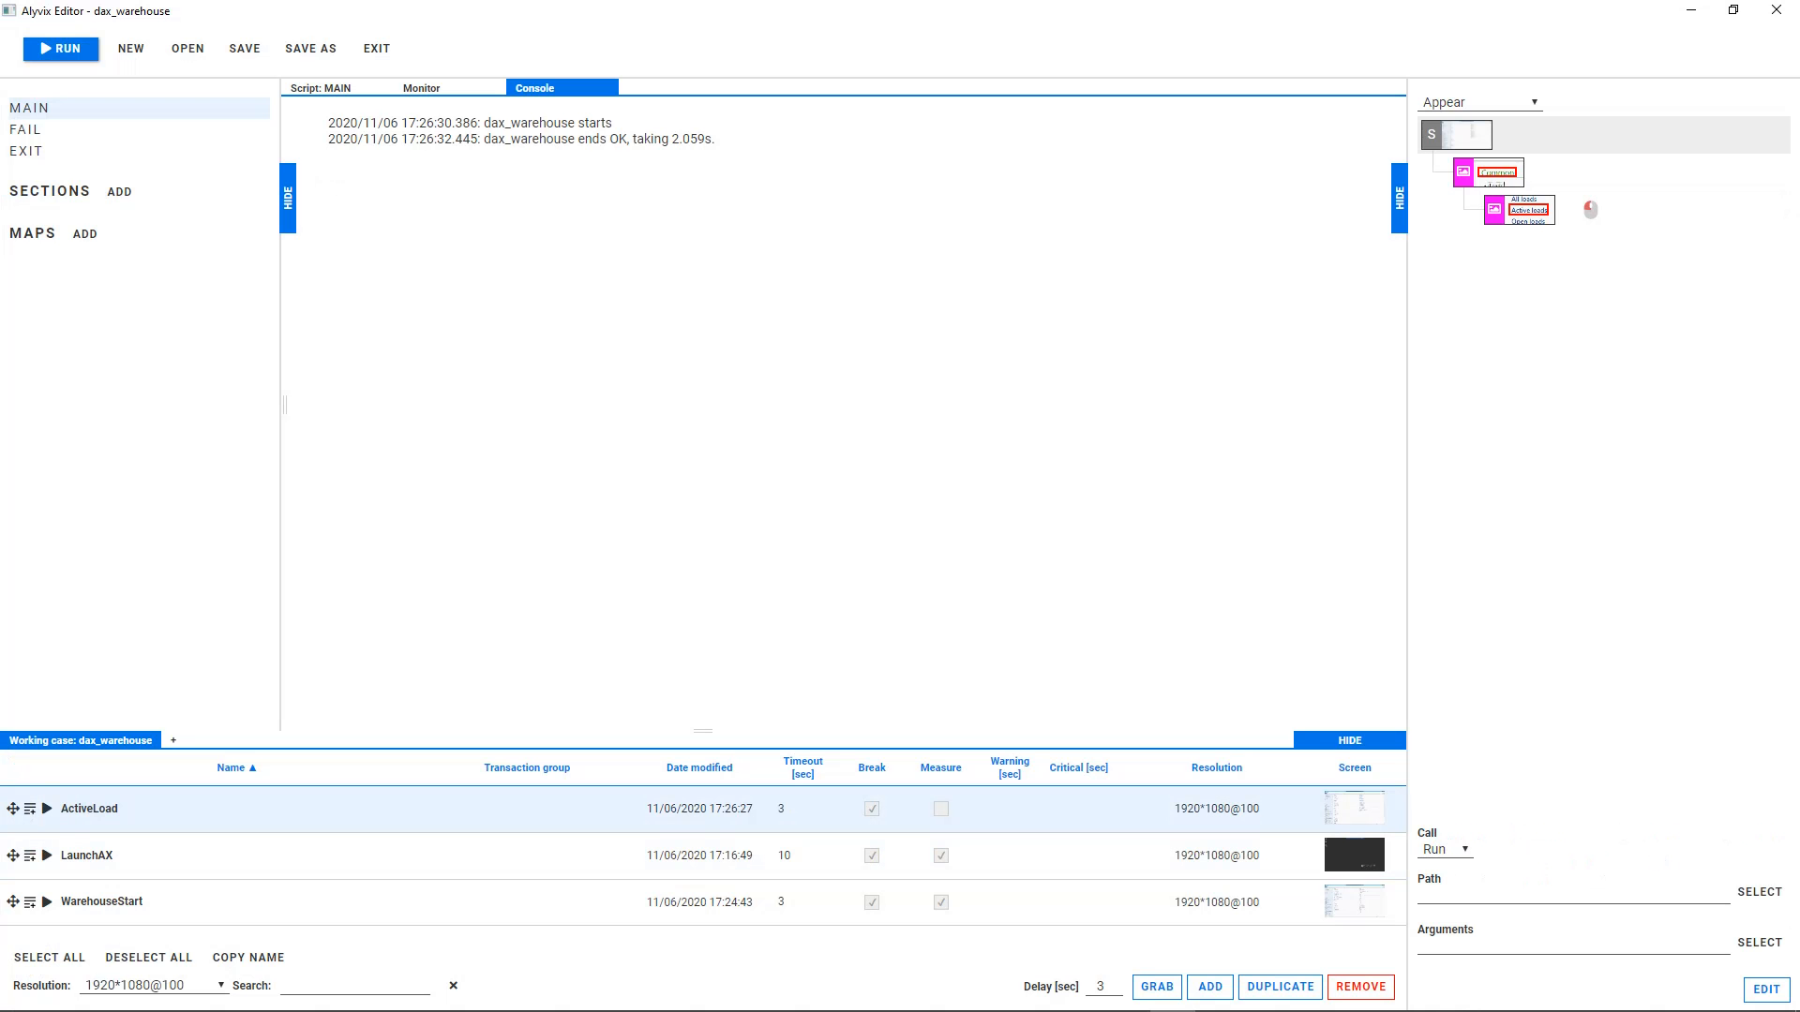
Add a visual object detecting the Active loads title and, in a second group, the filter arrow with the advanced filter icon
left_click(1207, 988)
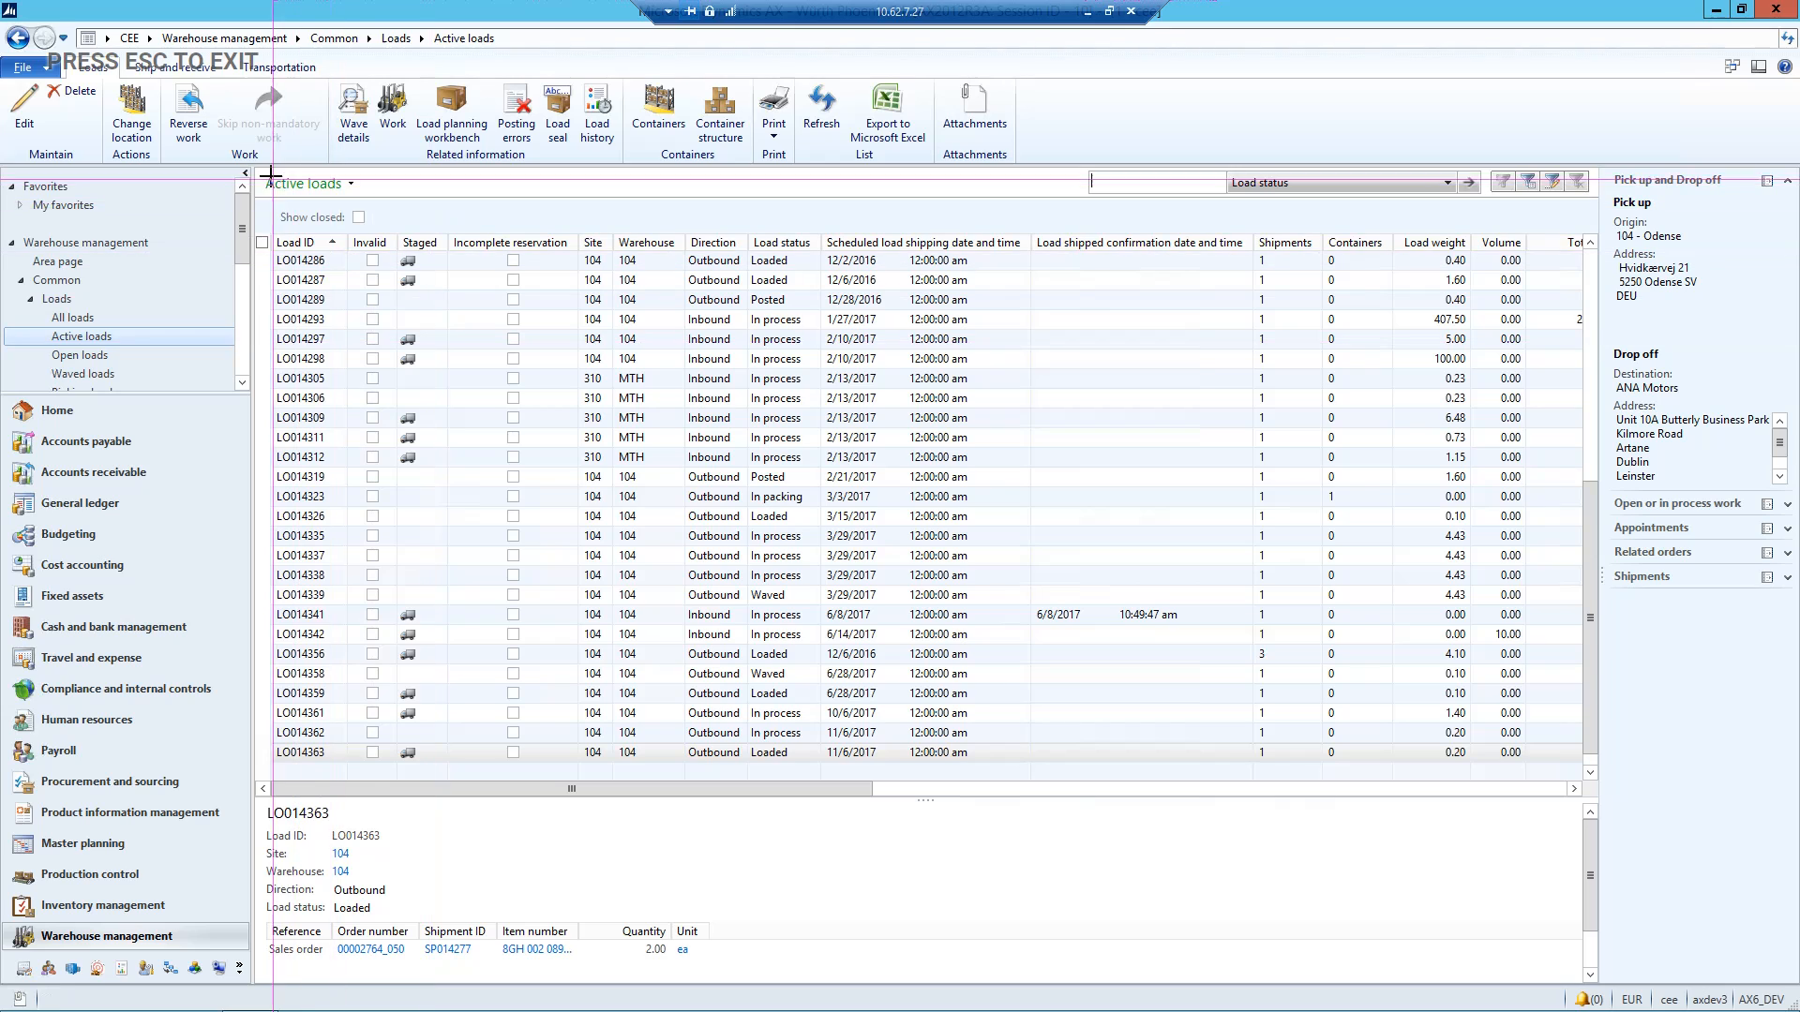
left_click_drag(297, 183, 343, 194)
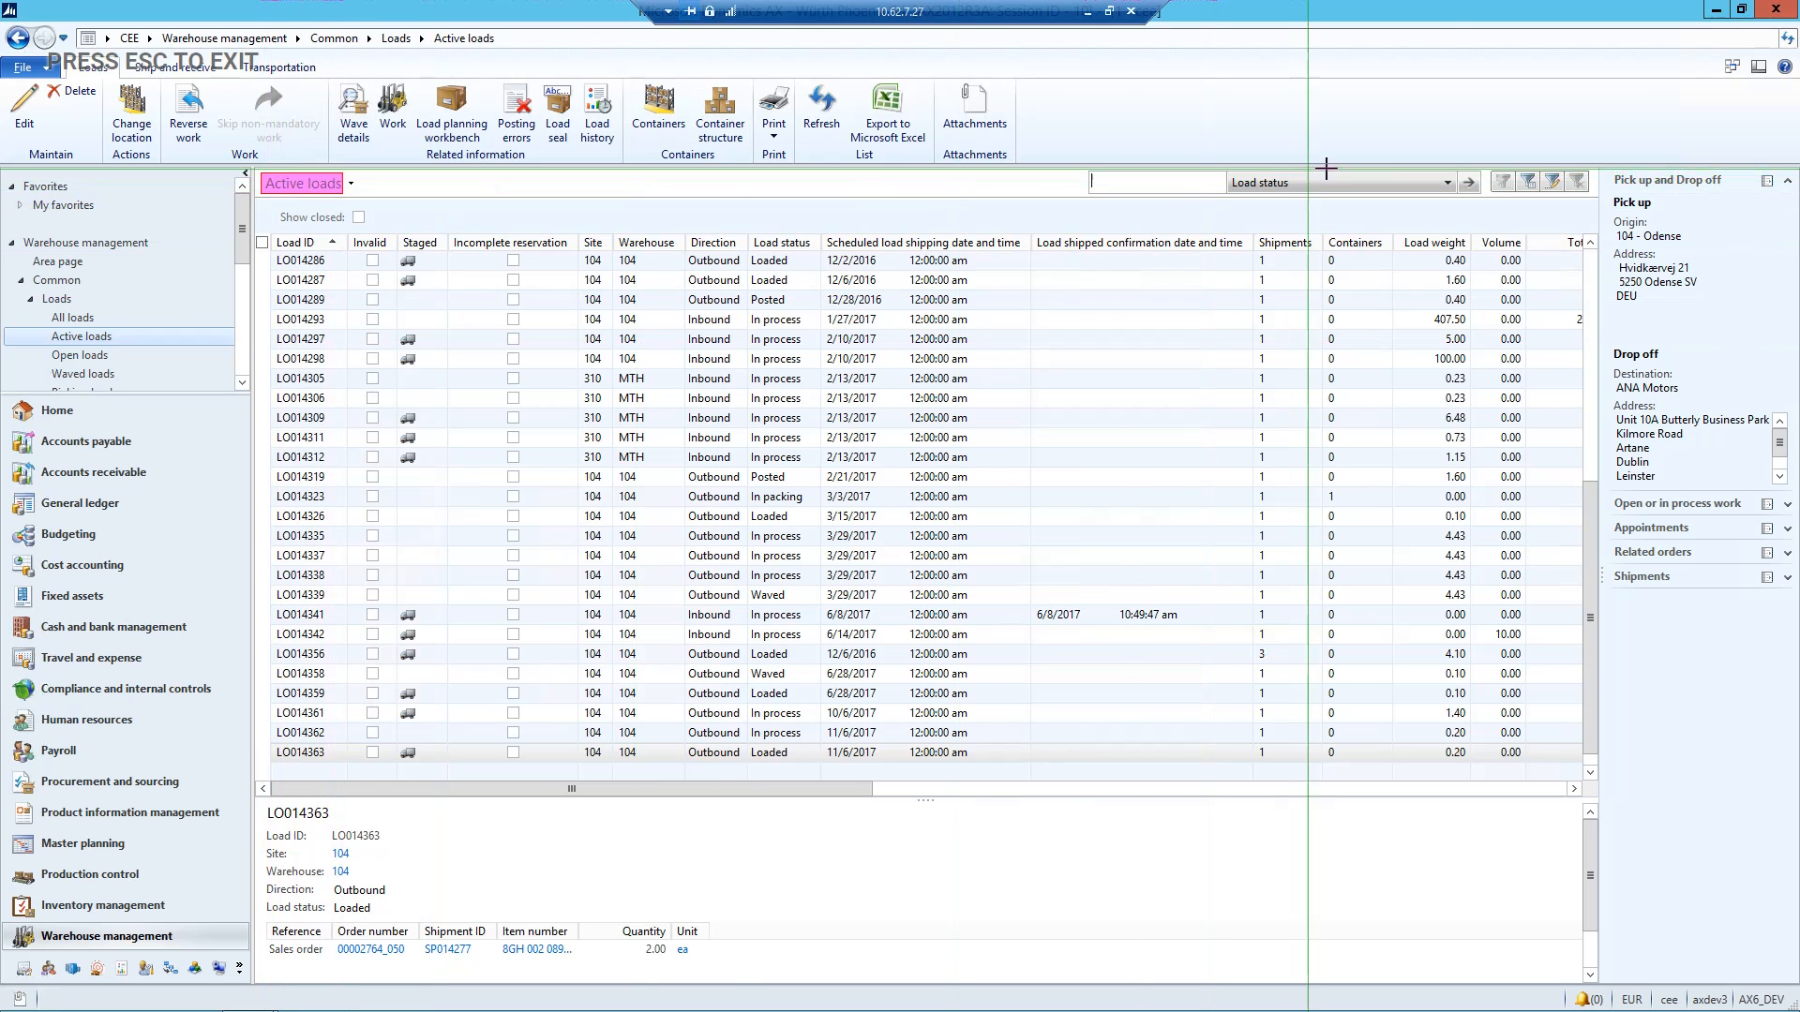
mouse_move(1459, 172)
left_mouse_down()
mouse_move(1483, 192)
mouse_move(1564, 194)
left_mouse_up()
key("Escape")
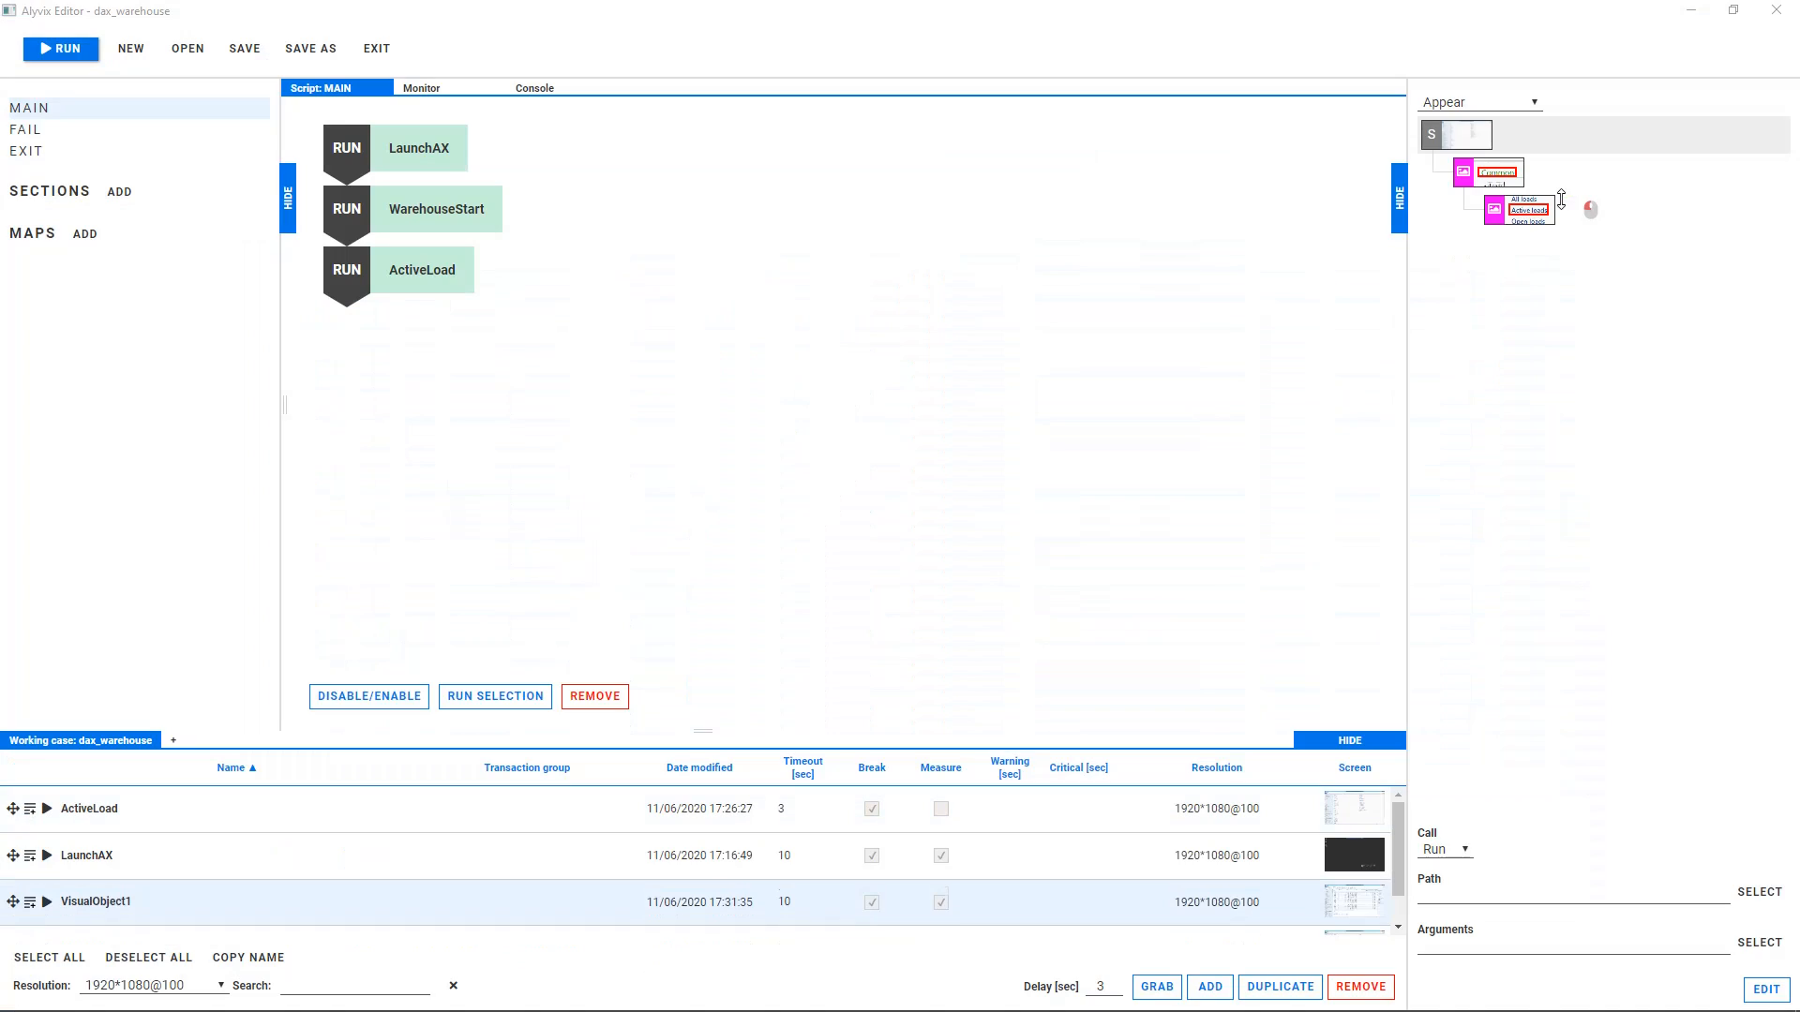
Set the advanced filter icon component's action to Click and rename the visual object AdvancedFilter
left_click(1536, 214)
left_click(1534, 260)
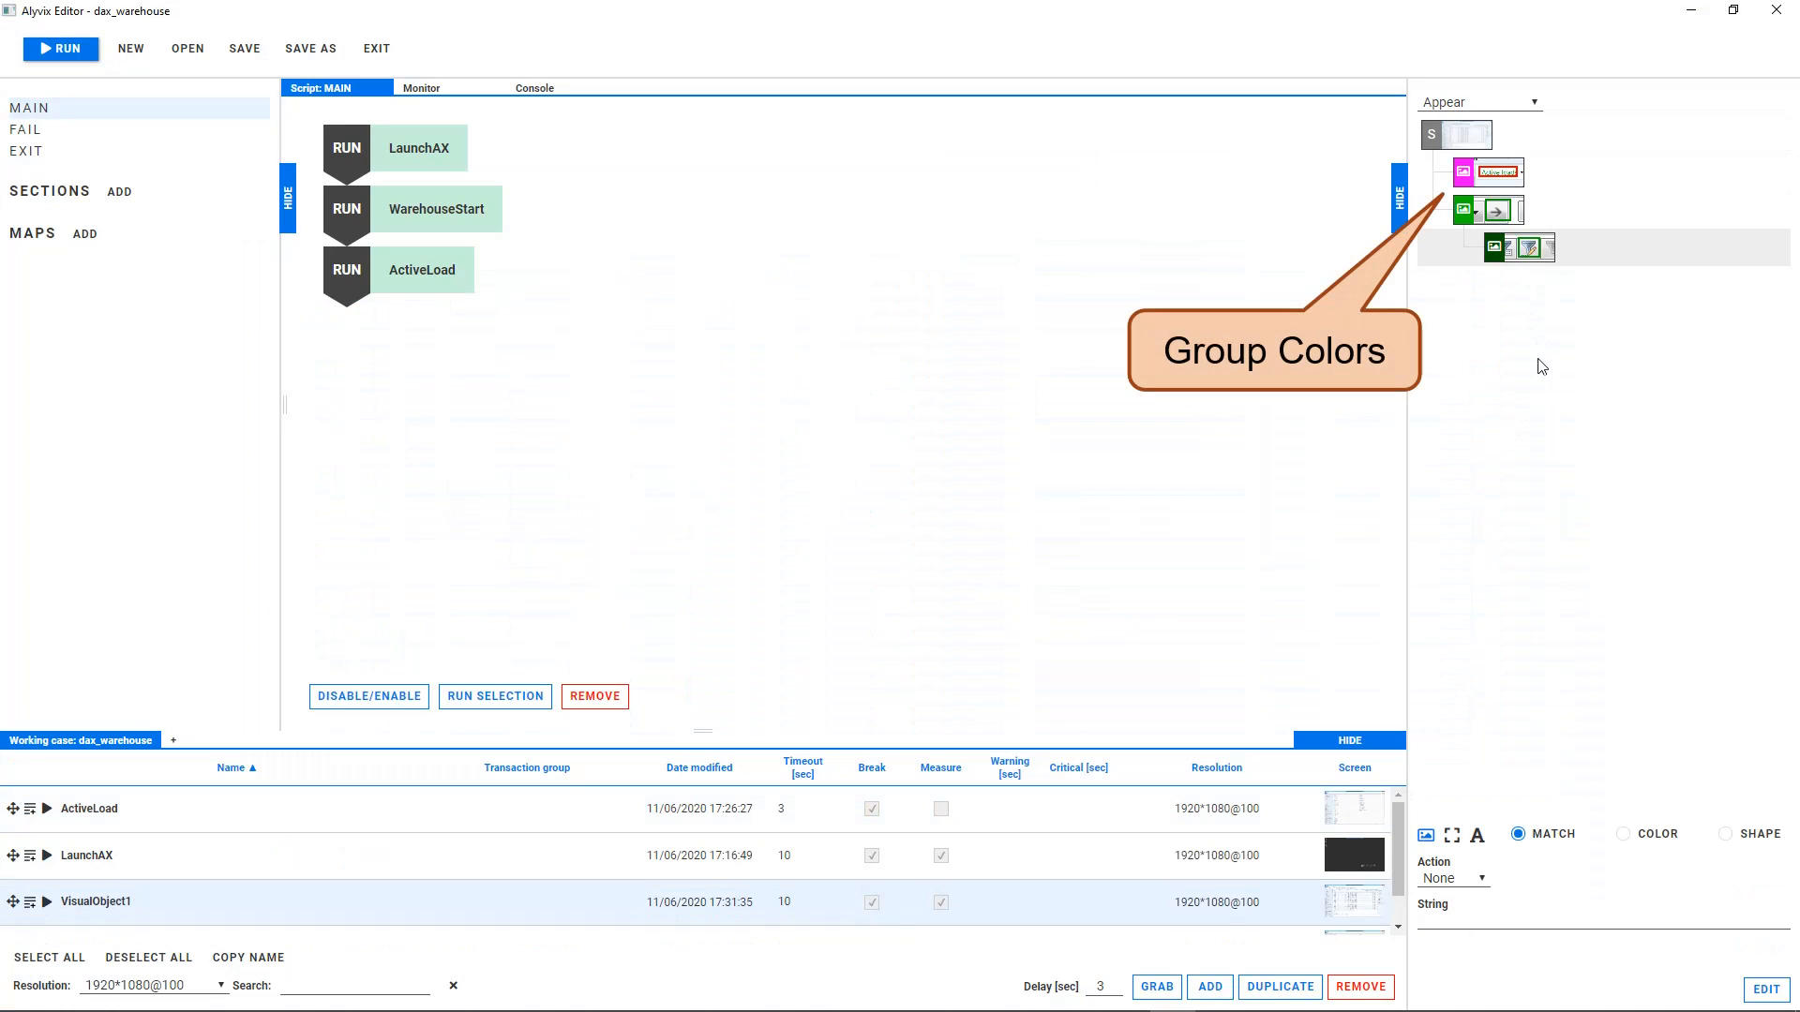
left_click(1480, 869)
left_click(1459, 930)
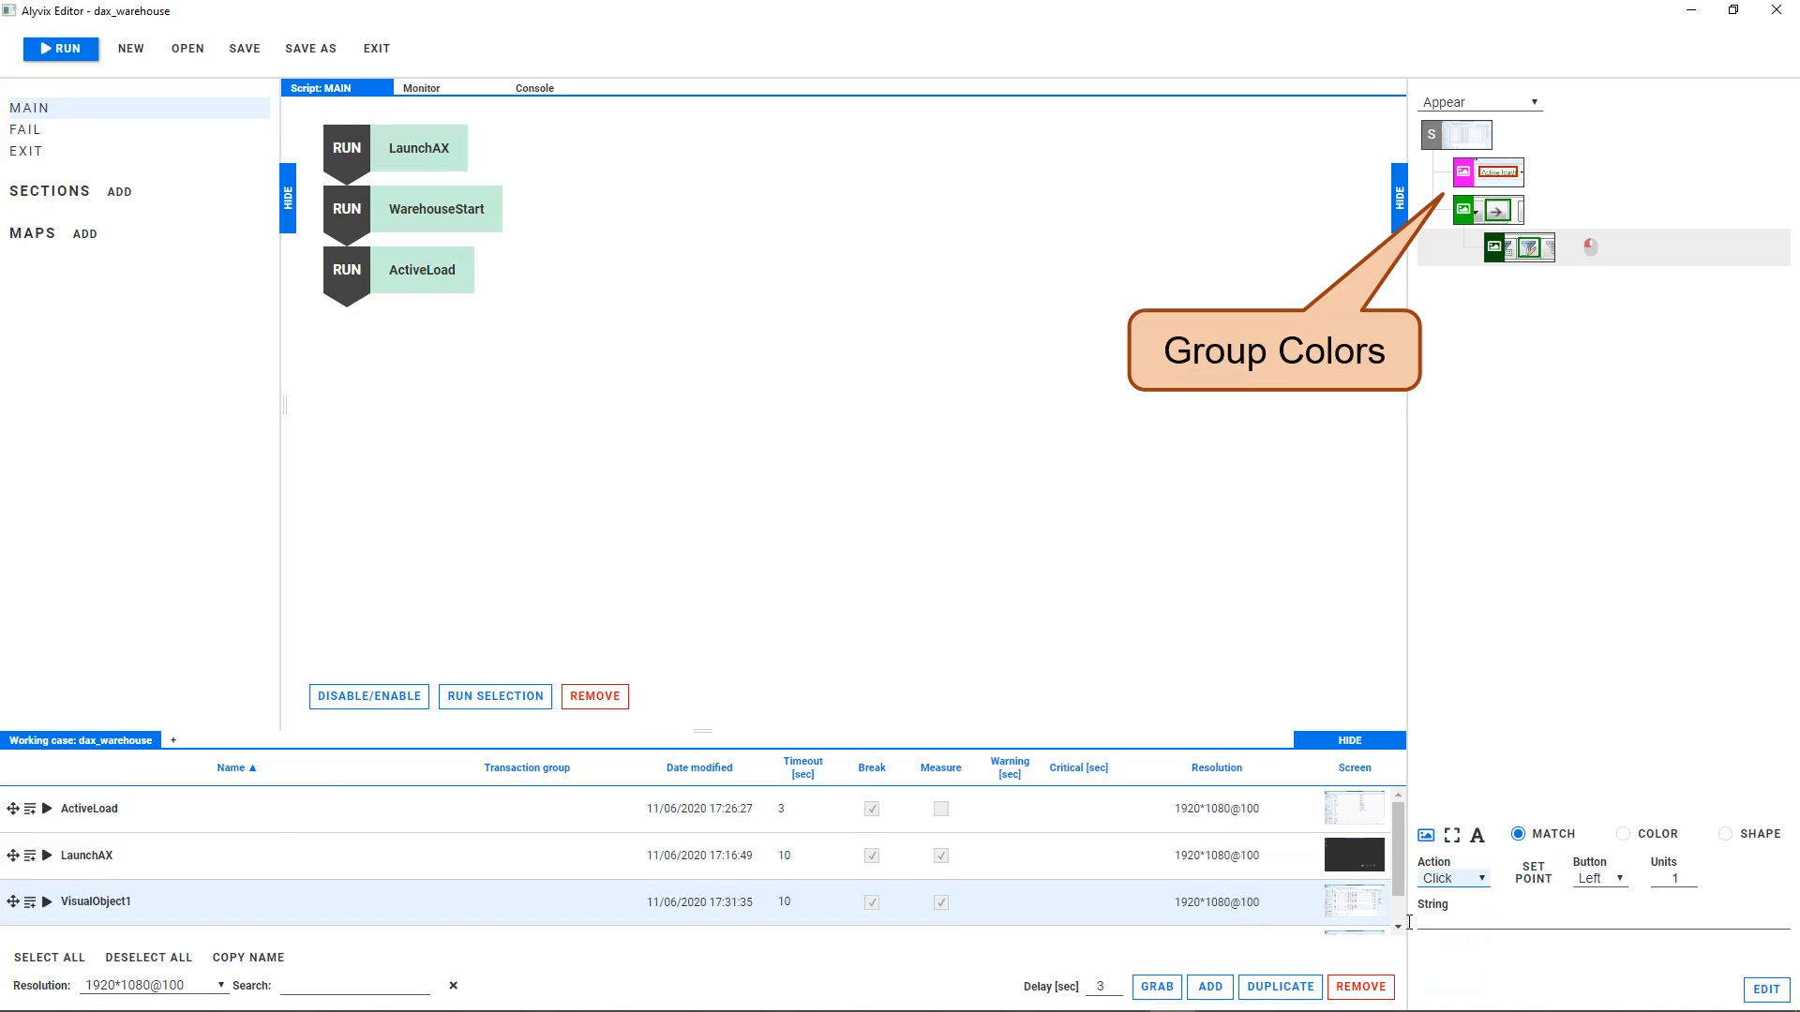
double_click(94, 902)
type("AdvancedFilter")
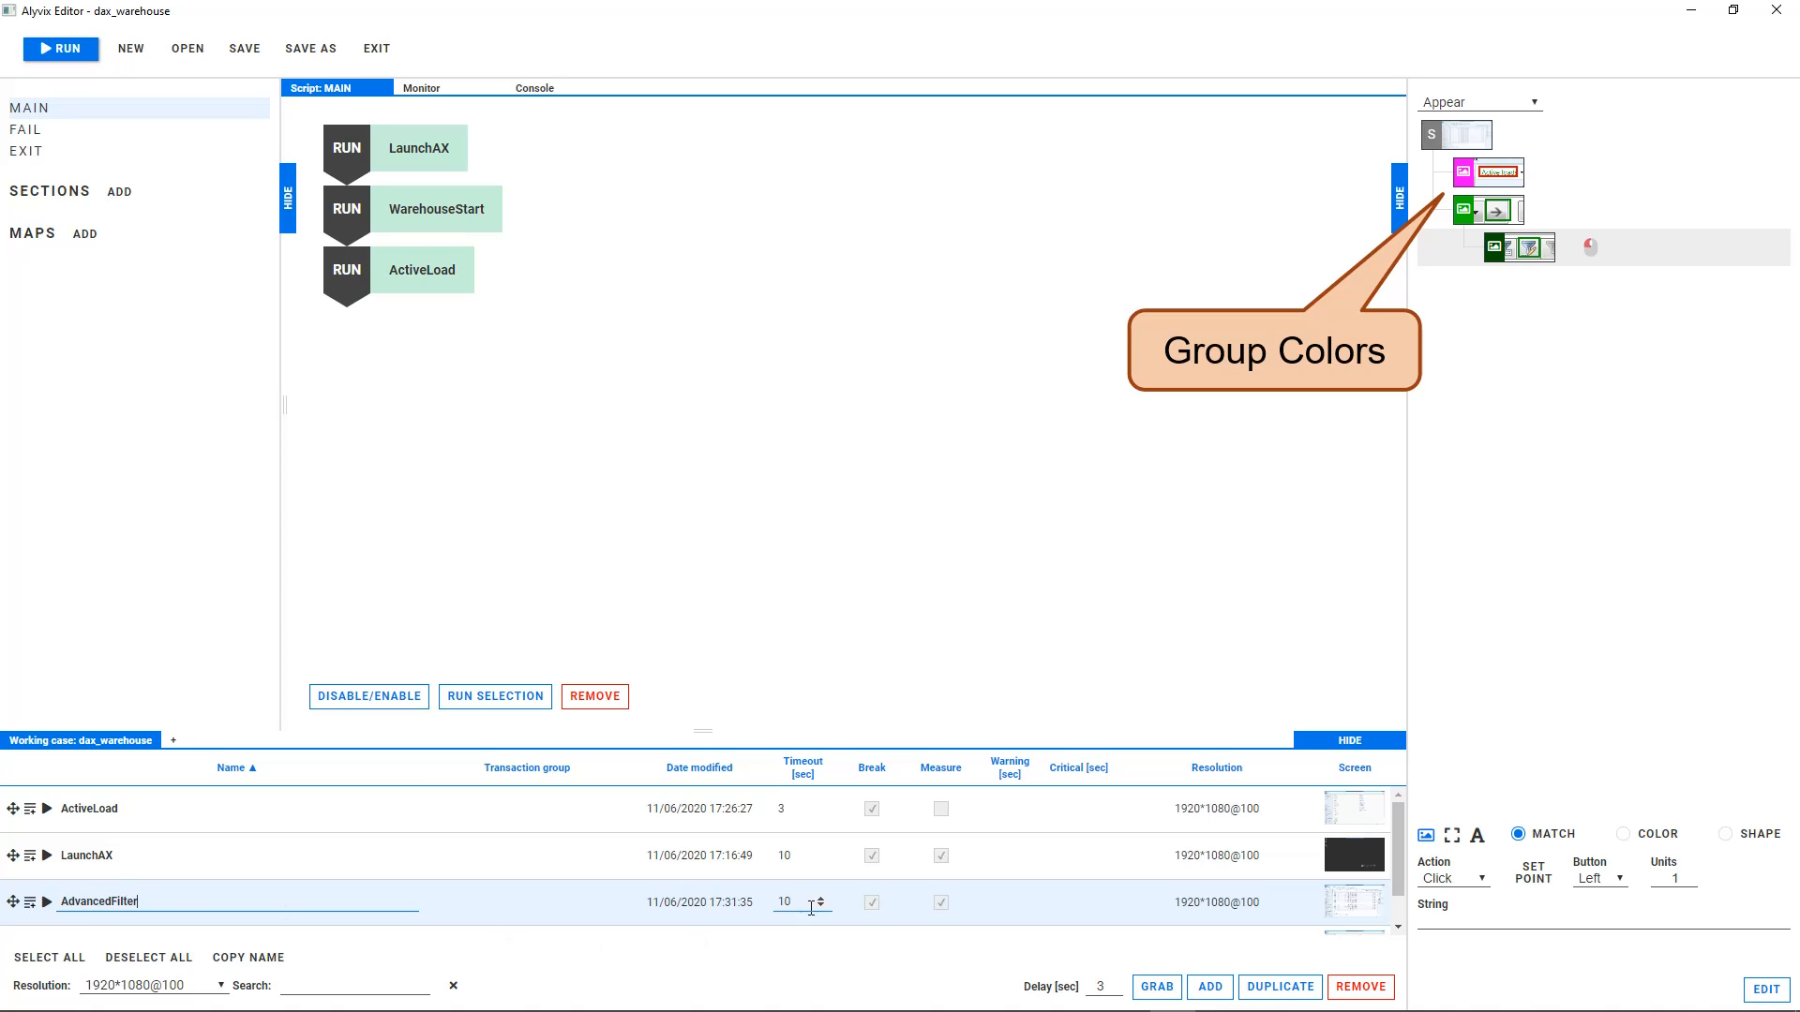
Set the AdvancedFilter timeout to 5 seconds, then append the object to the MAIN script and run it to open the inquiry window
double_click(811, 903)
type("5")
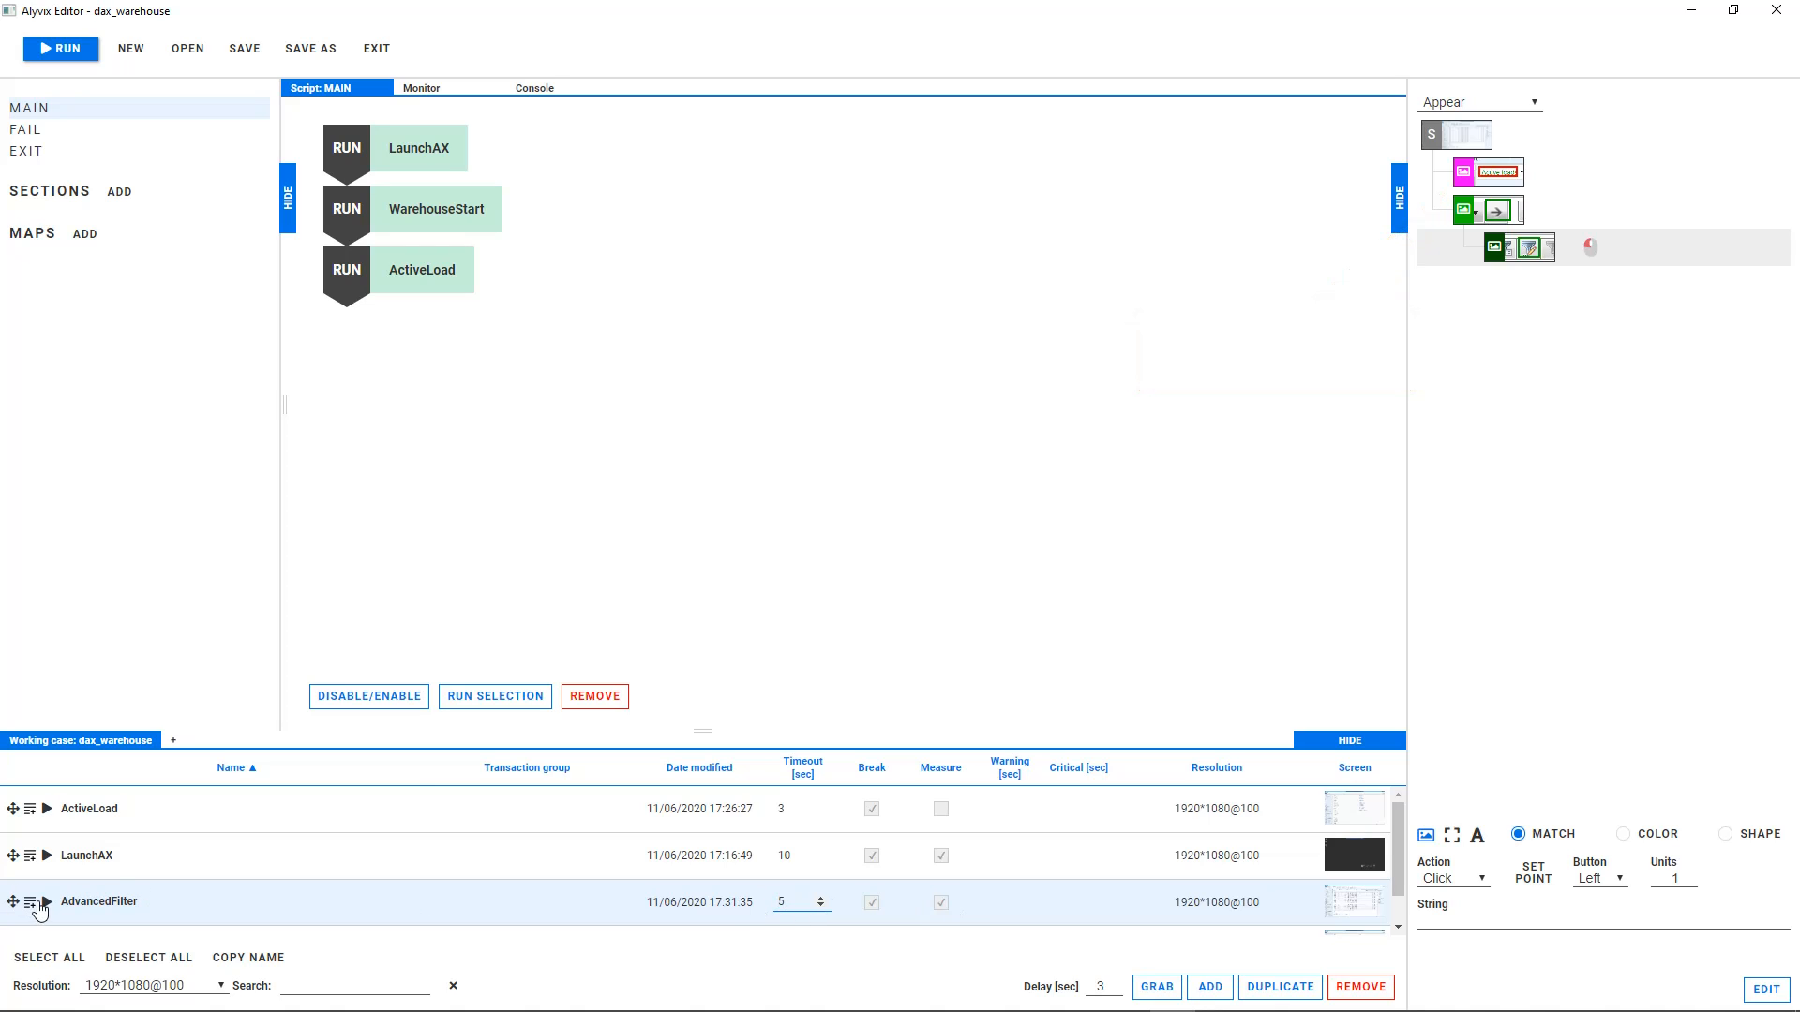
left_click(33, 903)
left_click(47, 902)
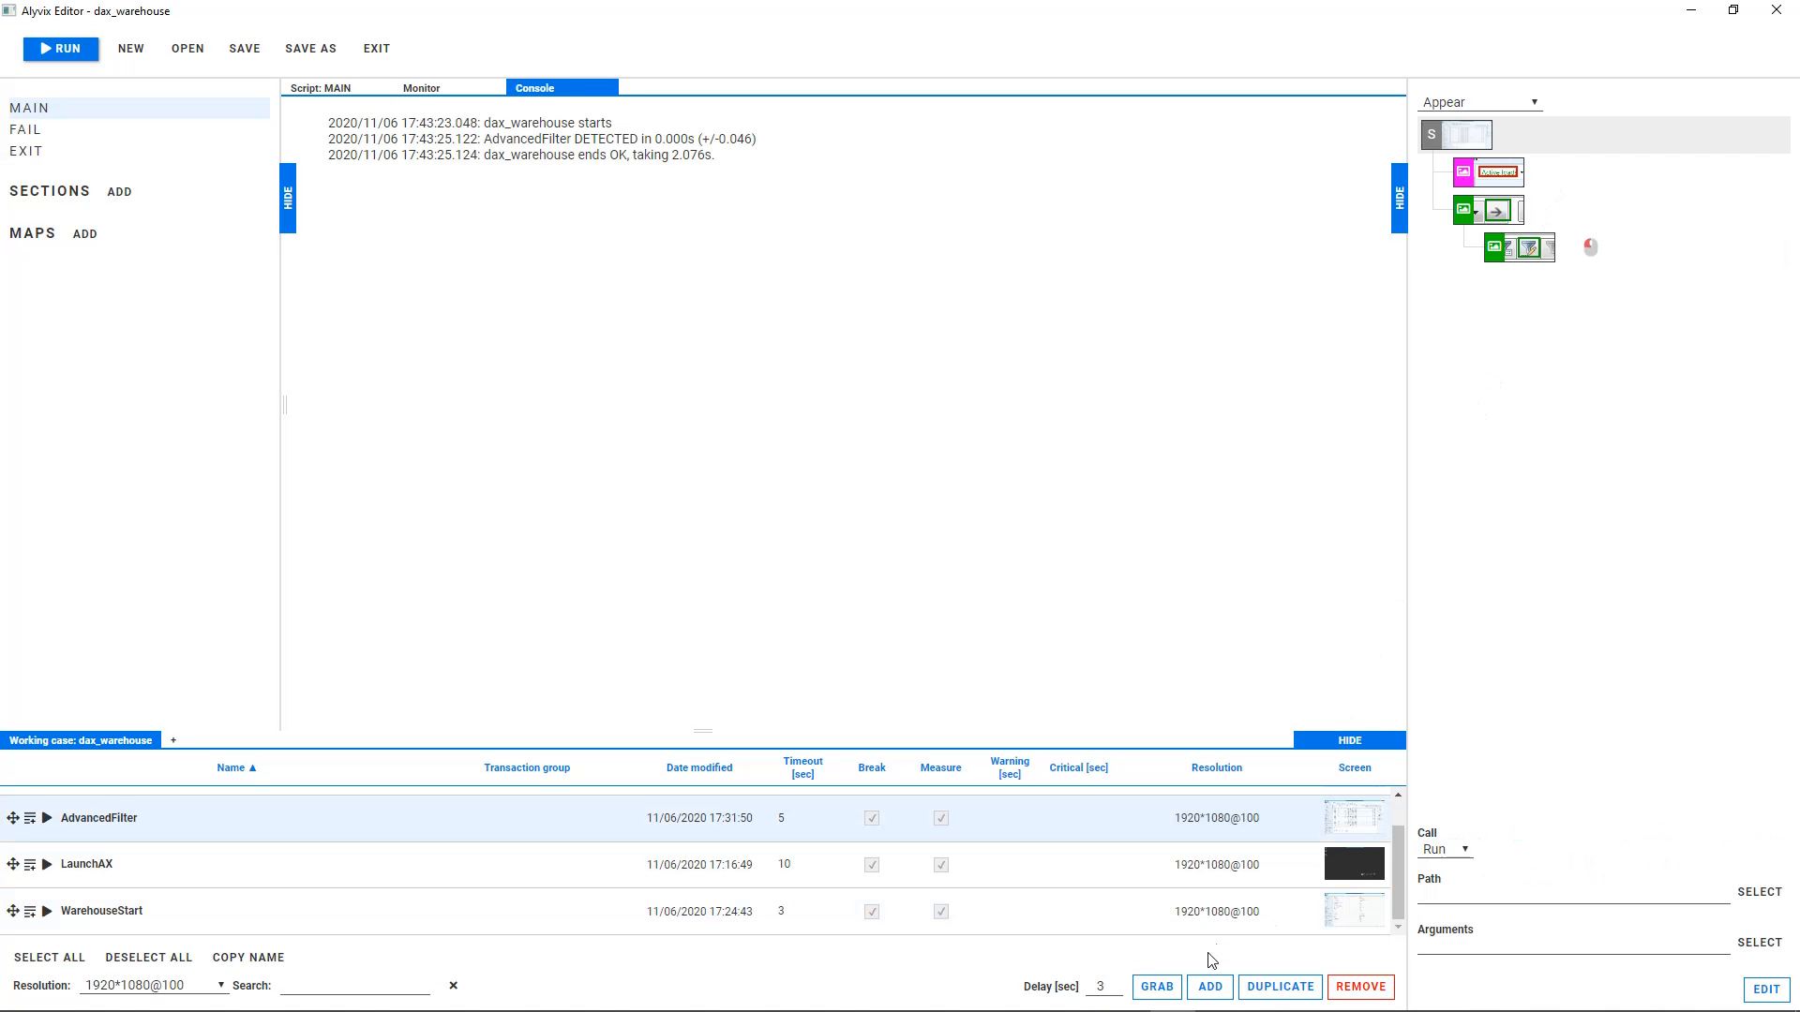
Add a visual object on the Inquiry - Loads window detecting the window icon, Range with the Field header, and the Add button in three groups
left_click(1209, 984)
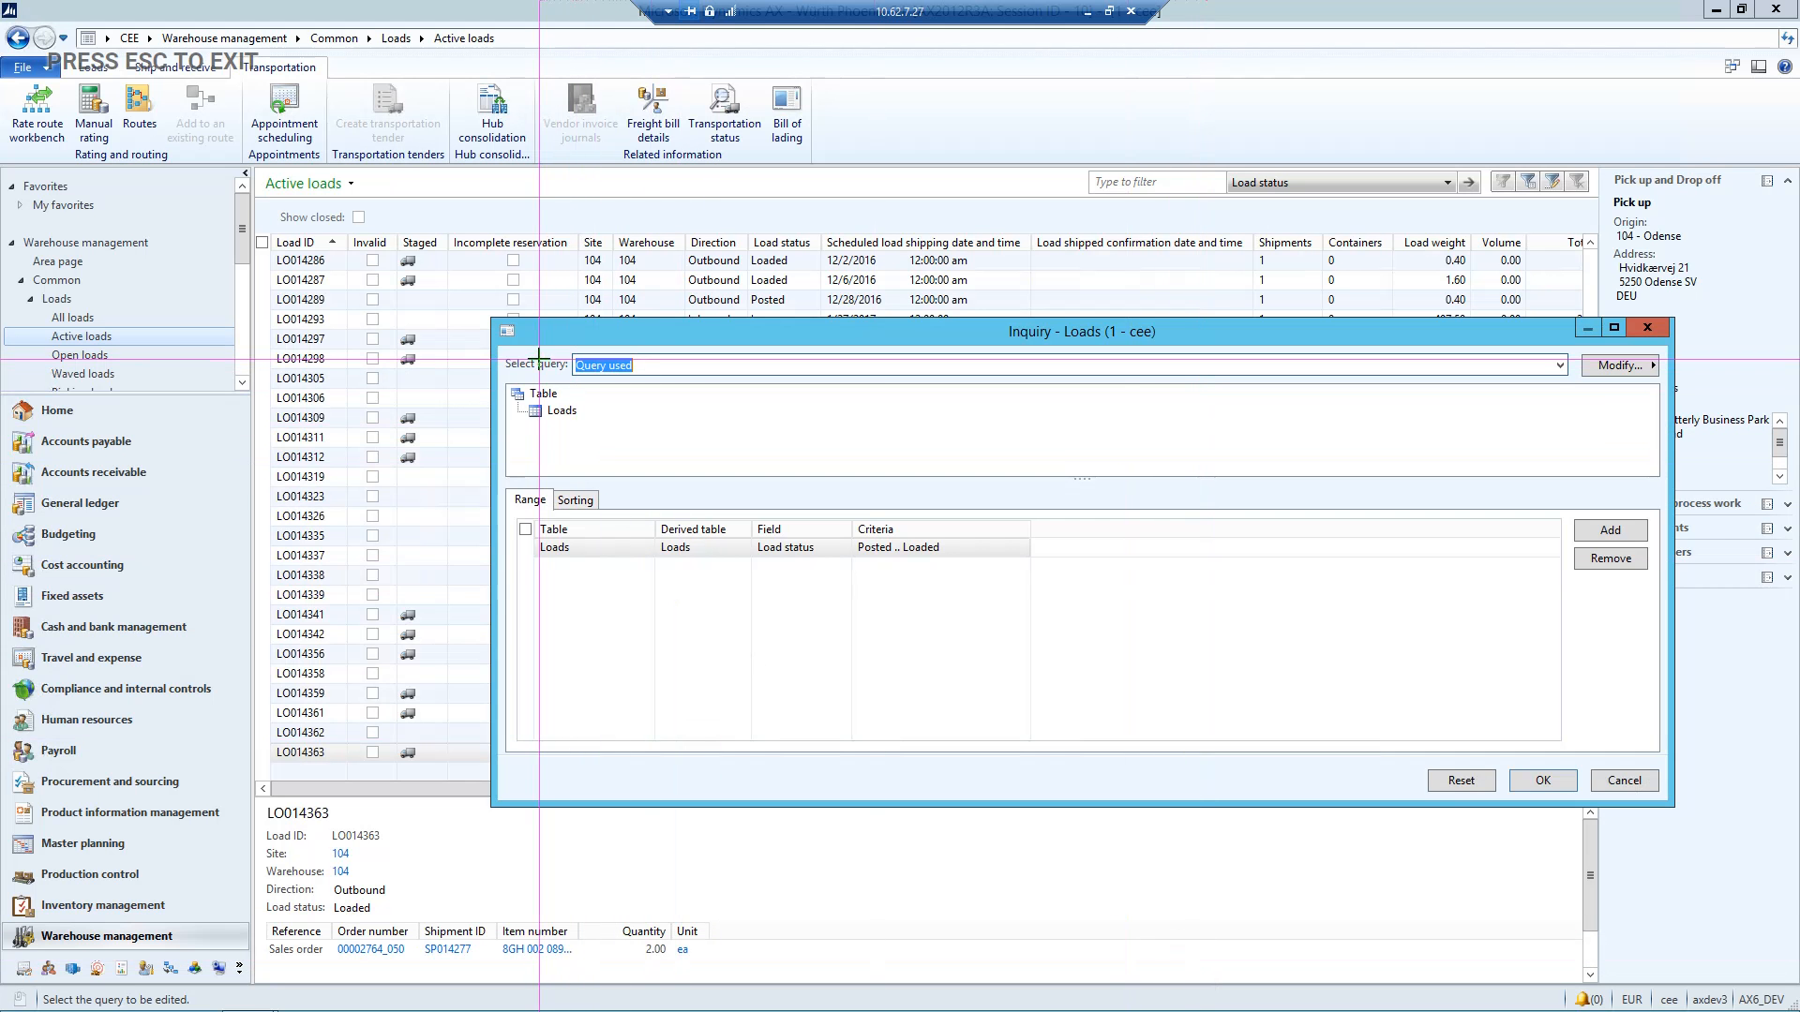
left_click_drag(497, 321, 517, 340)
left_click_drag(504, 487, 552, 510)
left_click_drag(742, 507, 810, 536)
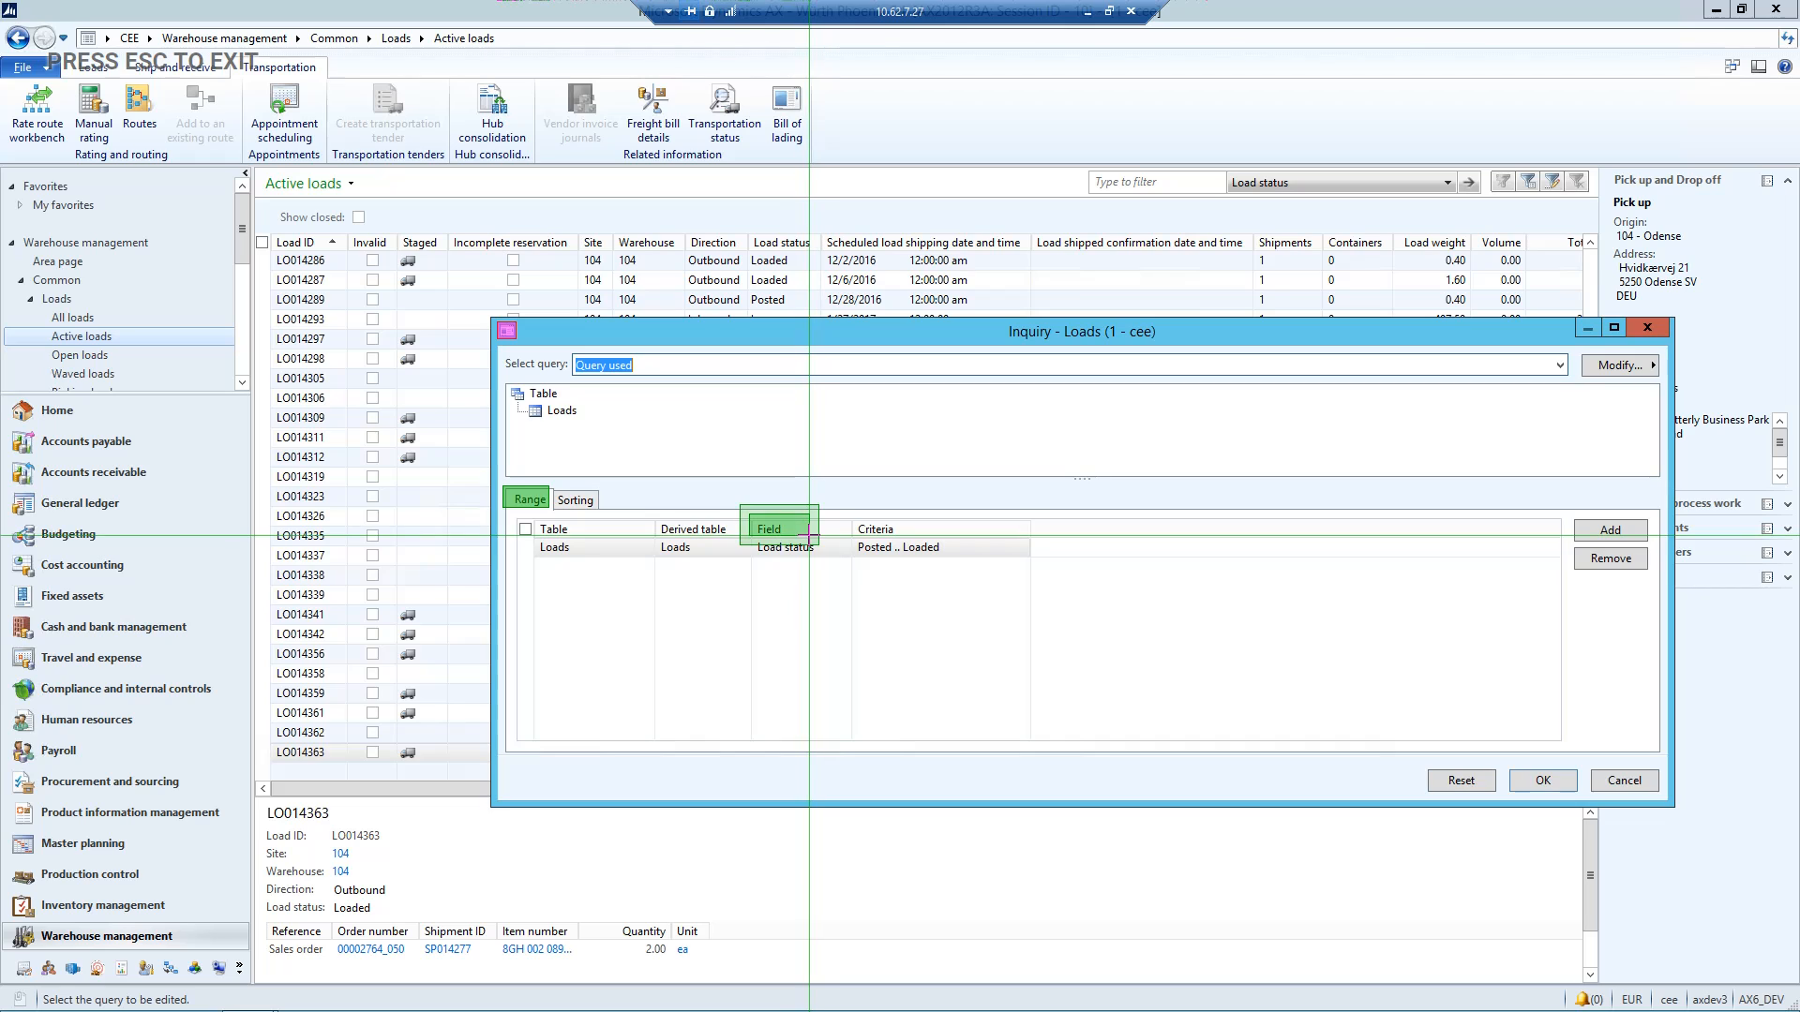
left_click(1586, 510)
key("ctrl+s")
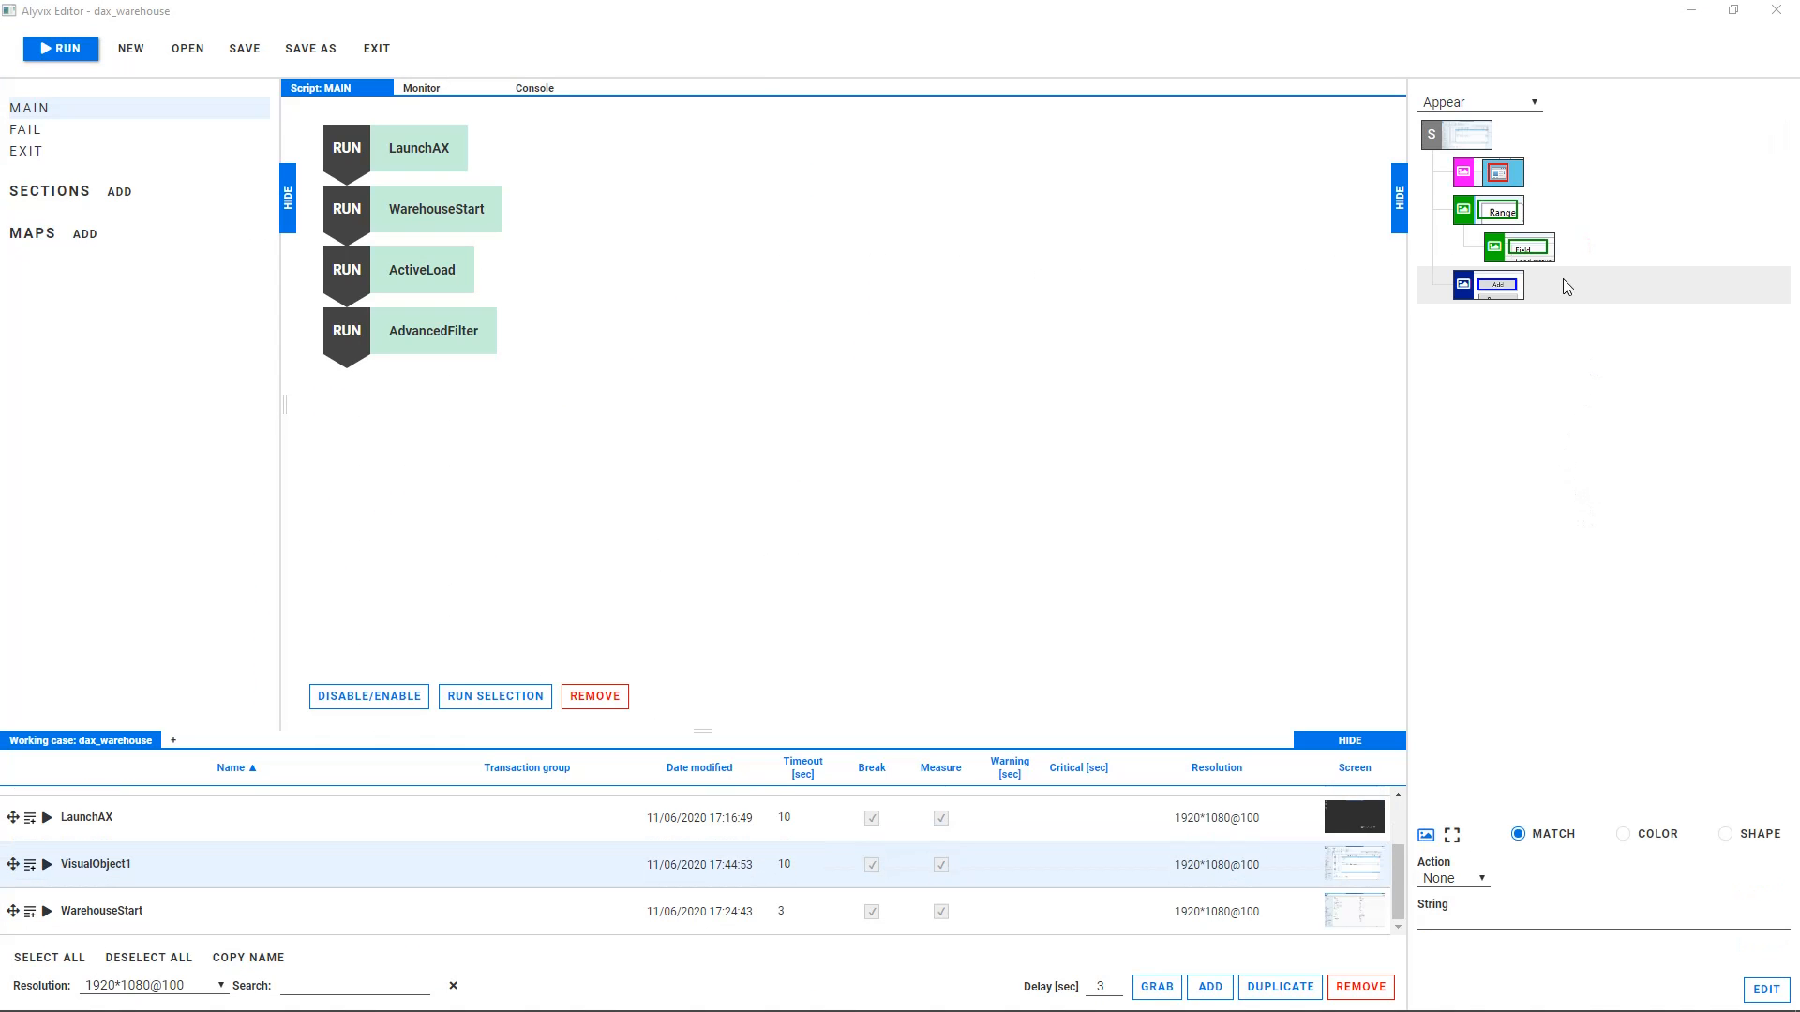
Make the Field component Click at the start of the Load status cell and send the string {ctrl down}{shift down}{right}{right}{shift up}{ctrl up}Direction{tab}Inbound
left_click(1534, 253)
left_click(1449, 877)
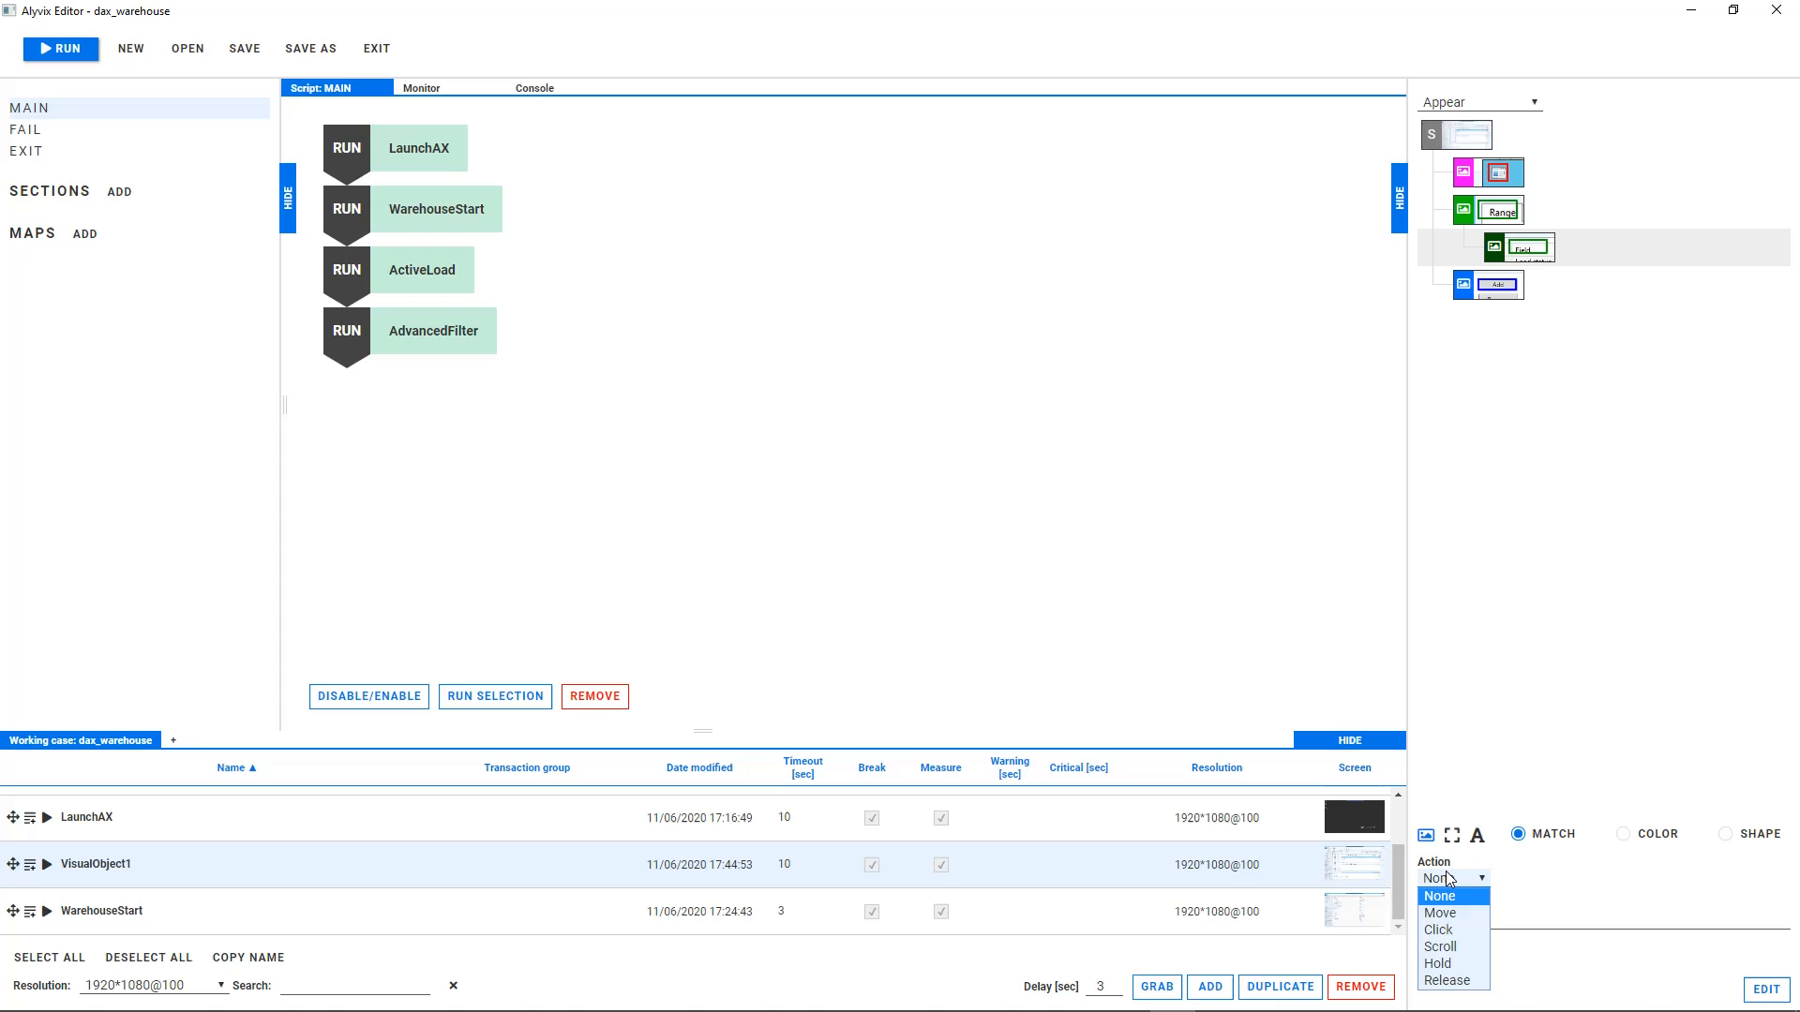
left_click(1457, 930)
left_click(1533, 873)
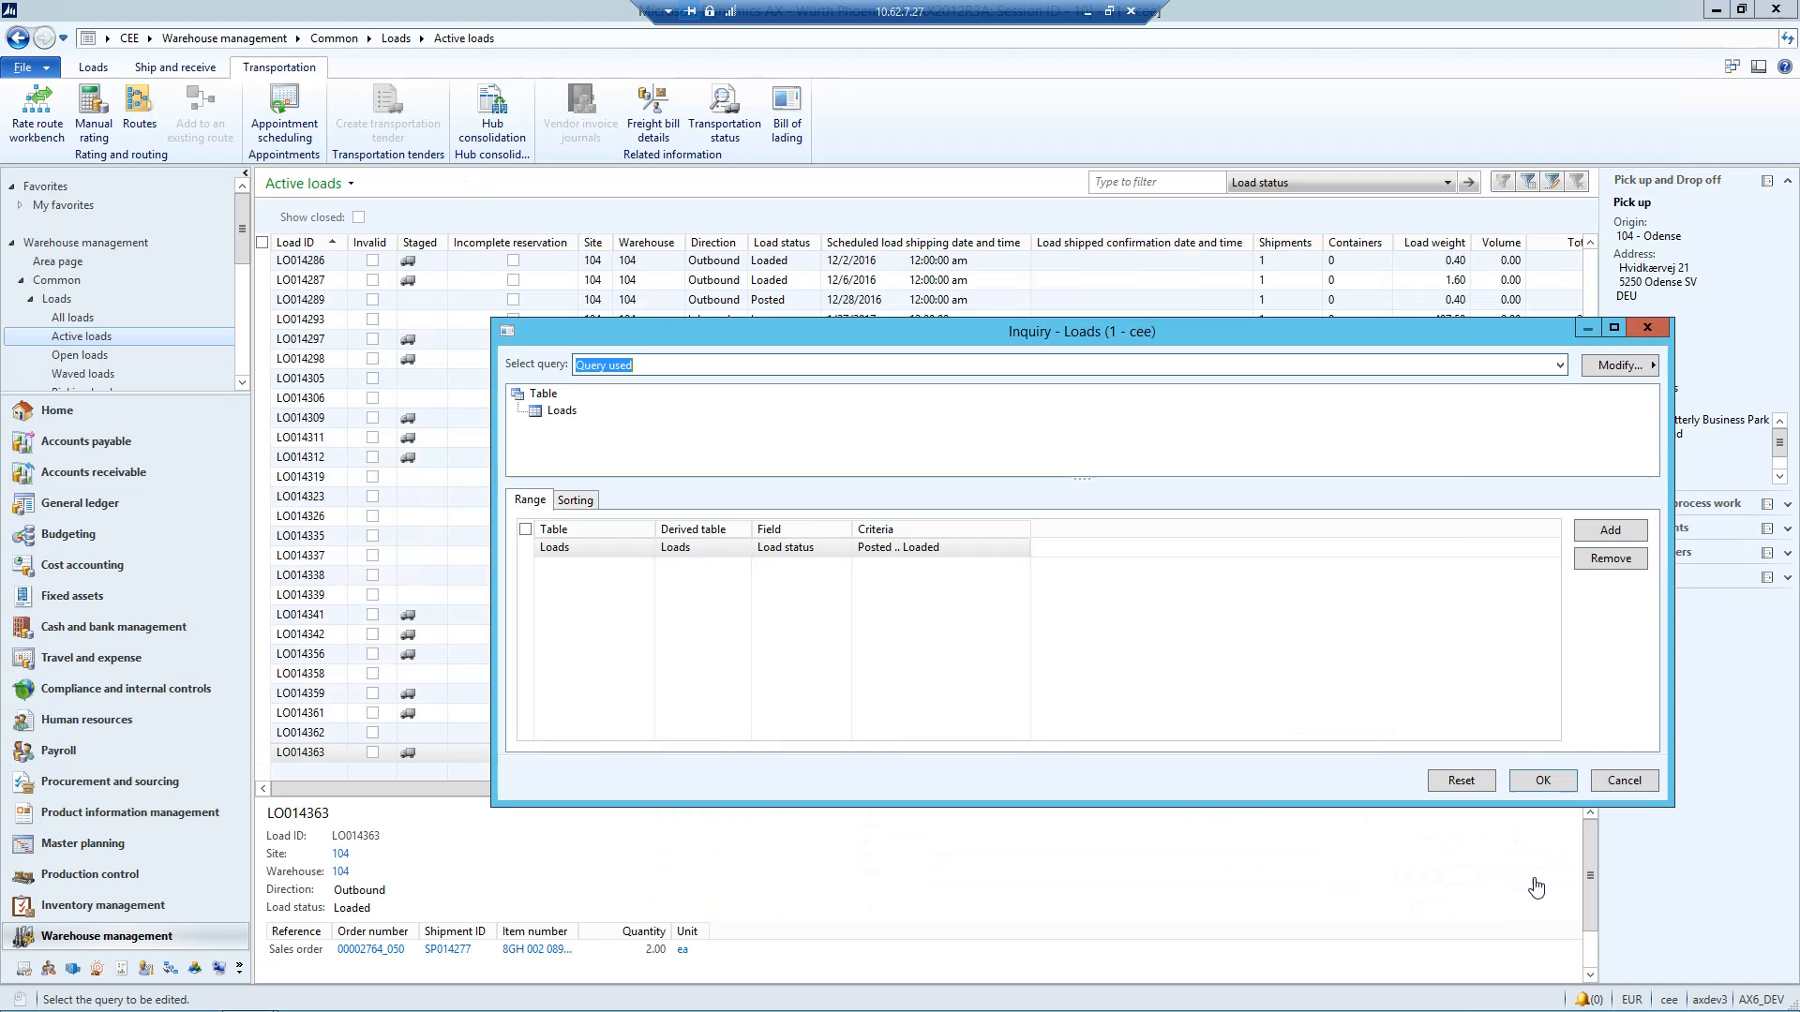
left_click(755, 546)
key("Escape")
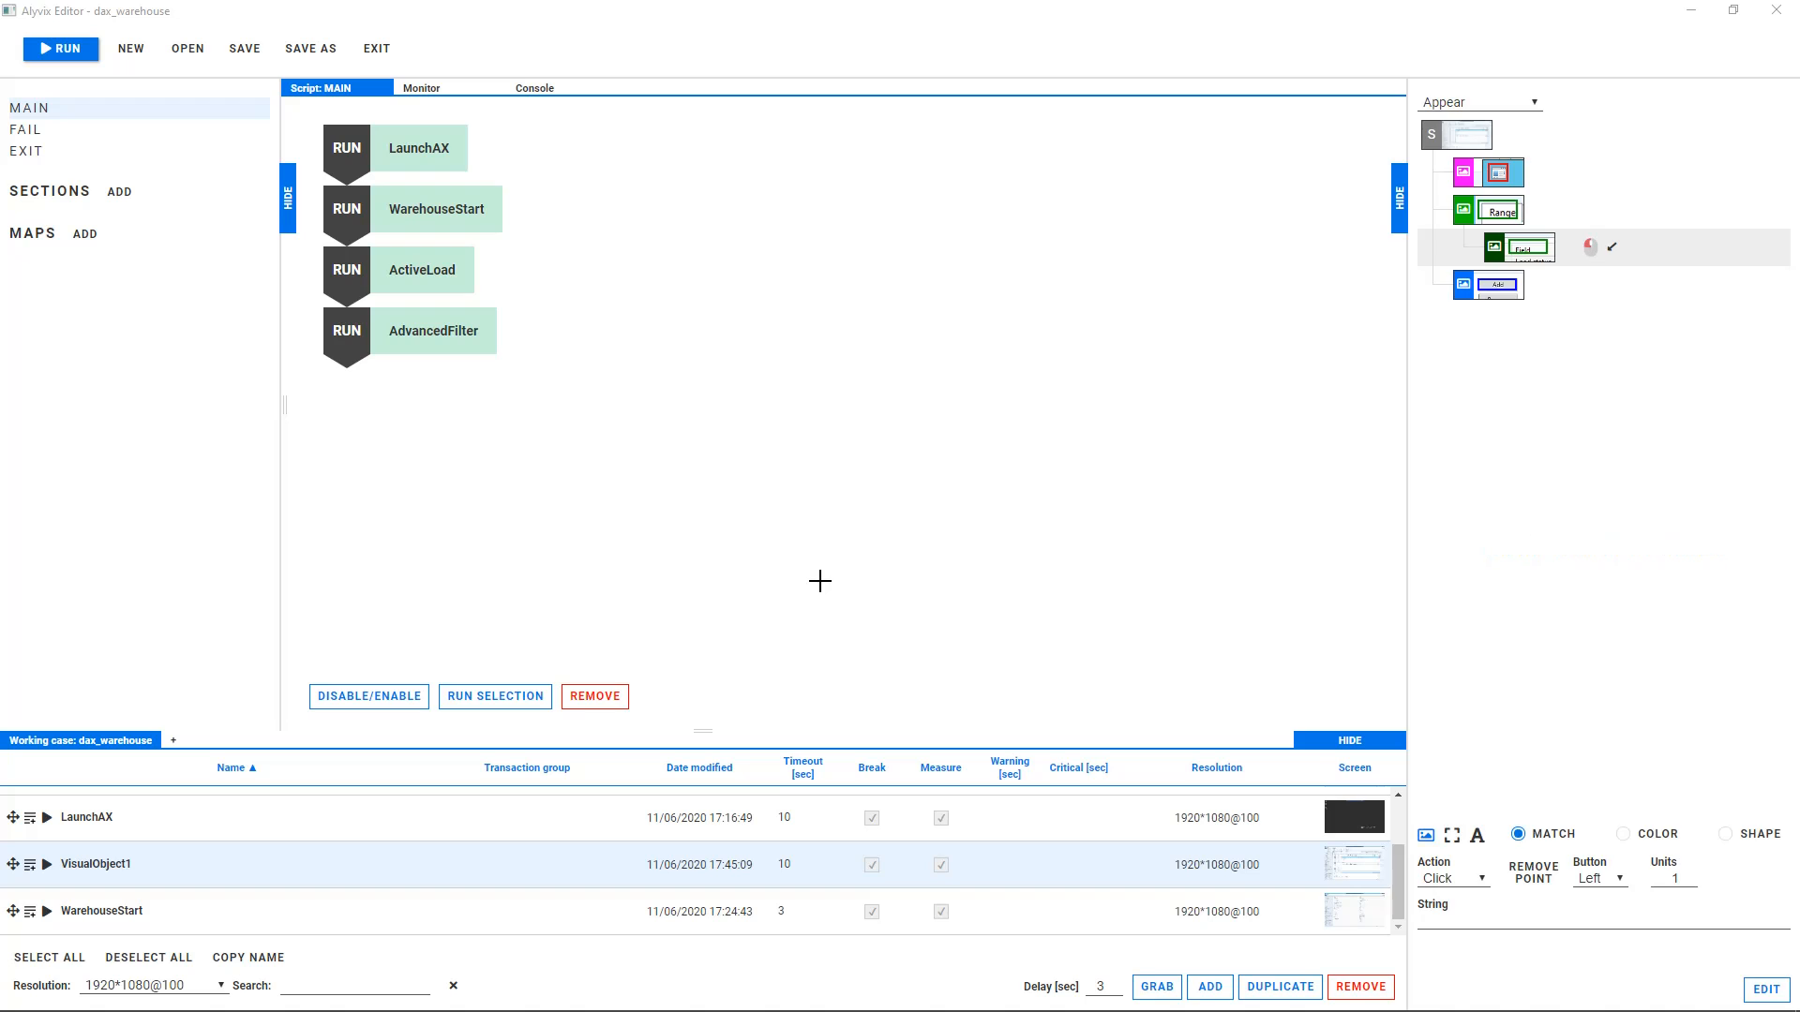
left_click(1444, 917)
type("{ctrl down}{shift down}{right}{right}{shift up}{ctrl up}Direction{tab}Inbound")
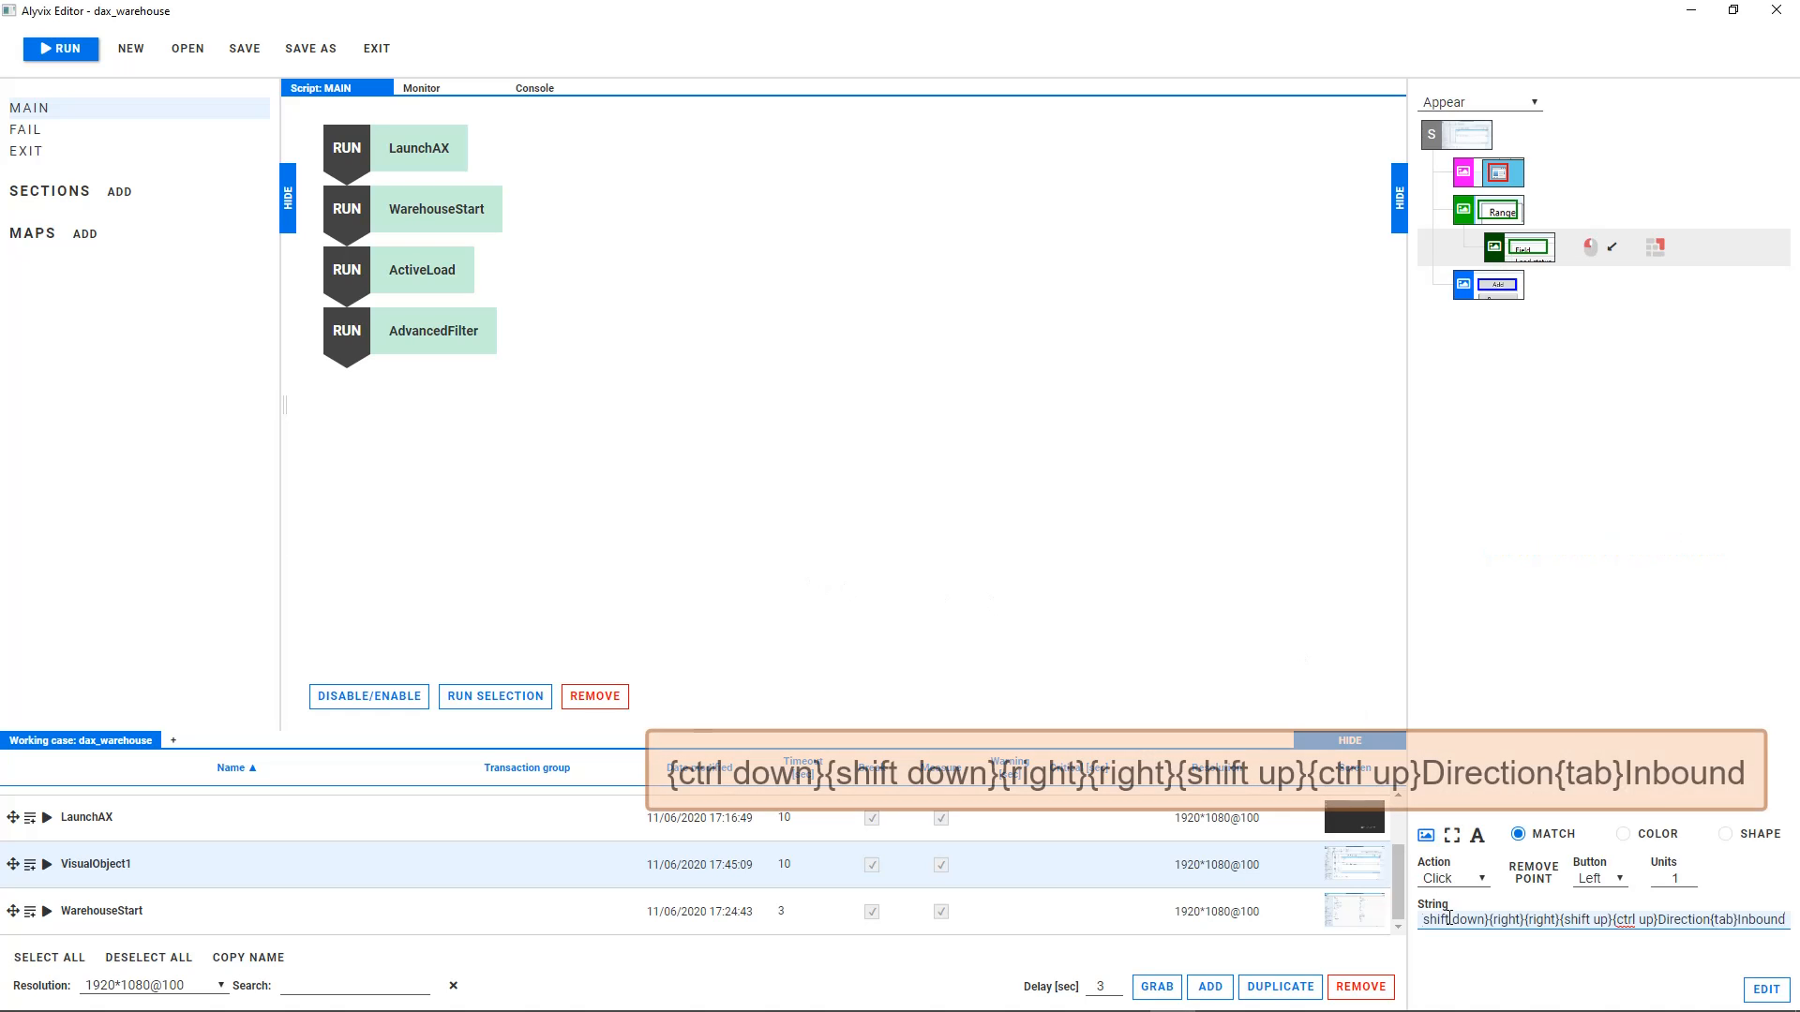
Change the Add button component to rectangle detection of type Button, with its action set to Click
left_click(1464, 293)
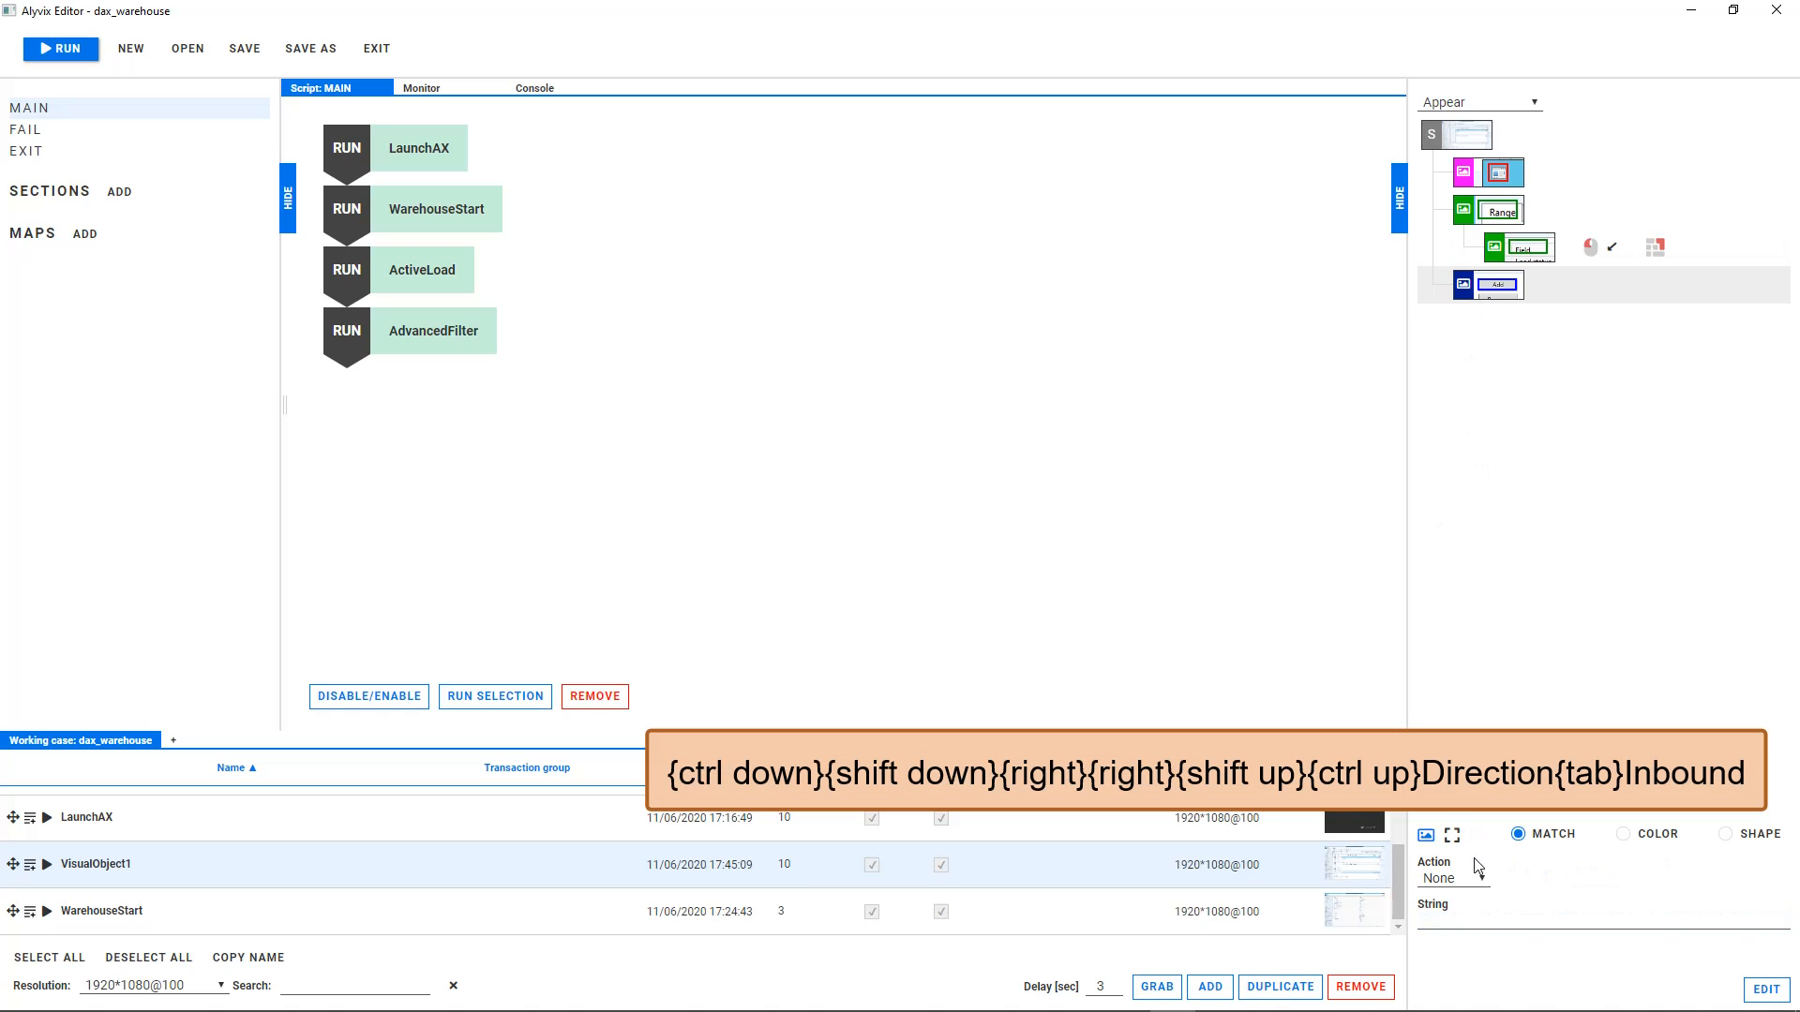
left_click(1451, 834)
left_click(1462, 879)
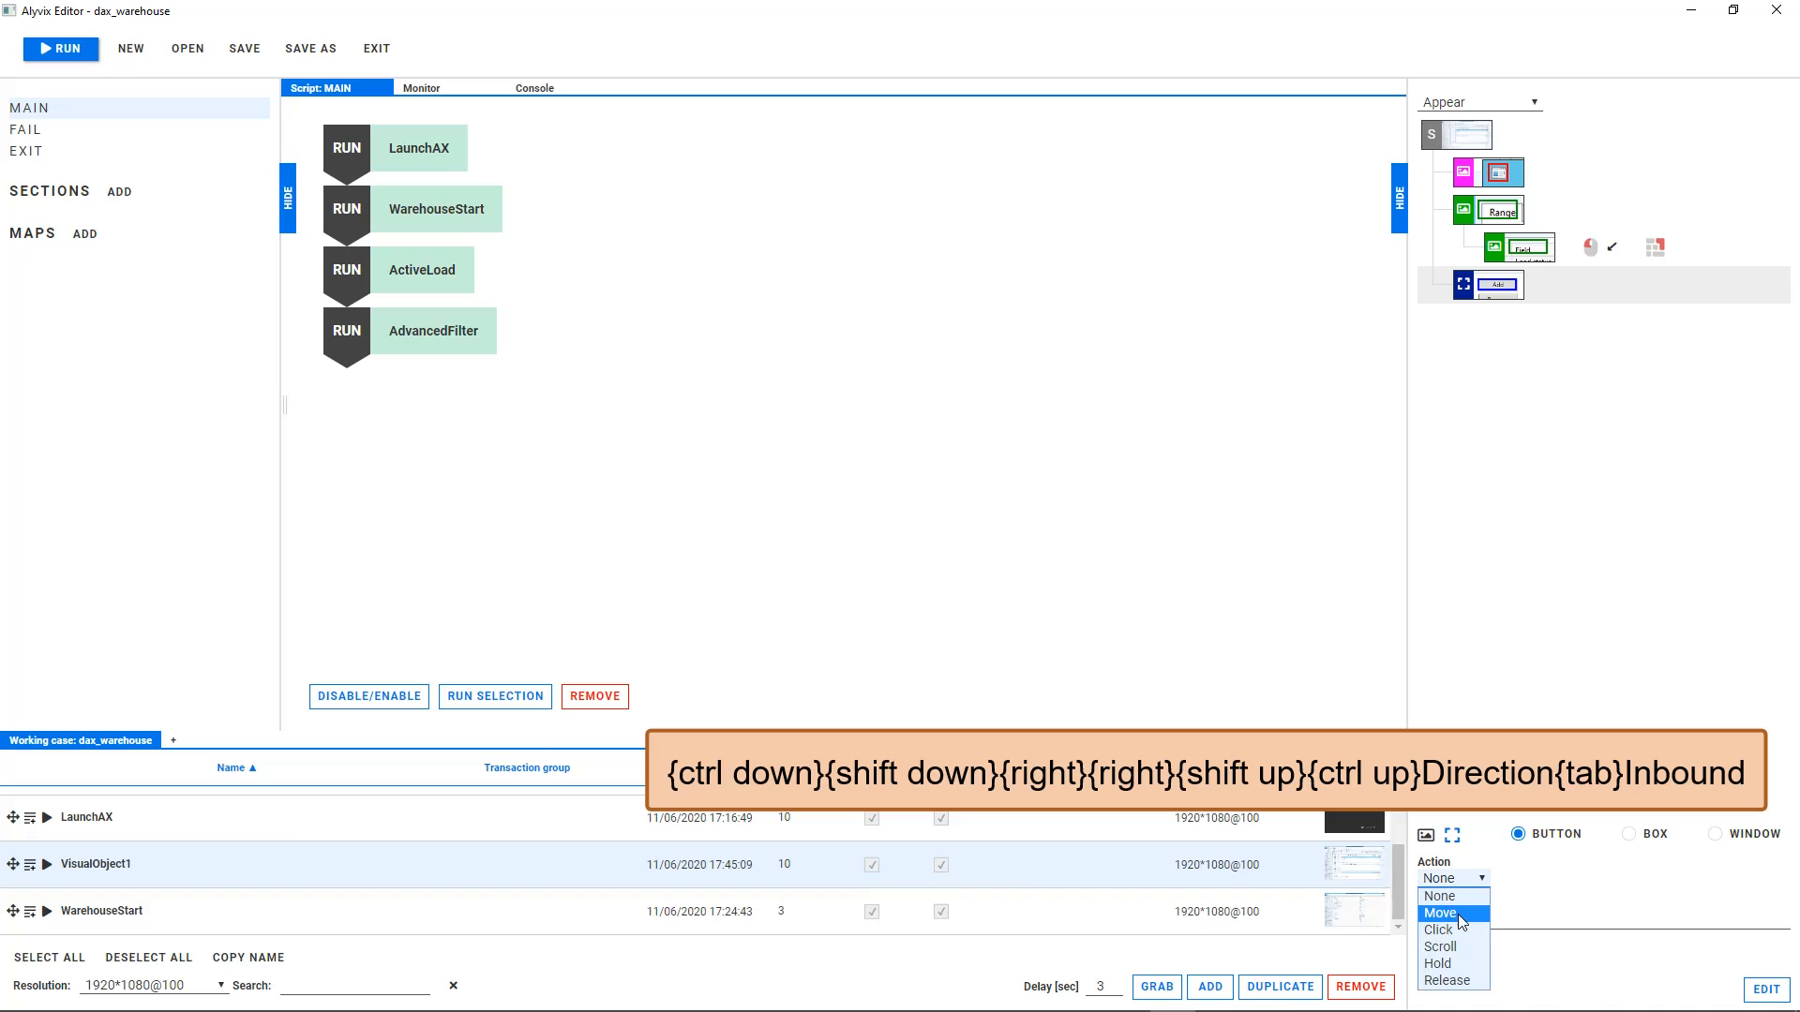
left_click(1458, 930)
Rename the visual object InquiryWindow, with a 3-second timeout and Measure turned off
left_click_drag(223, 867, 40, 867)
type("InquiryW")
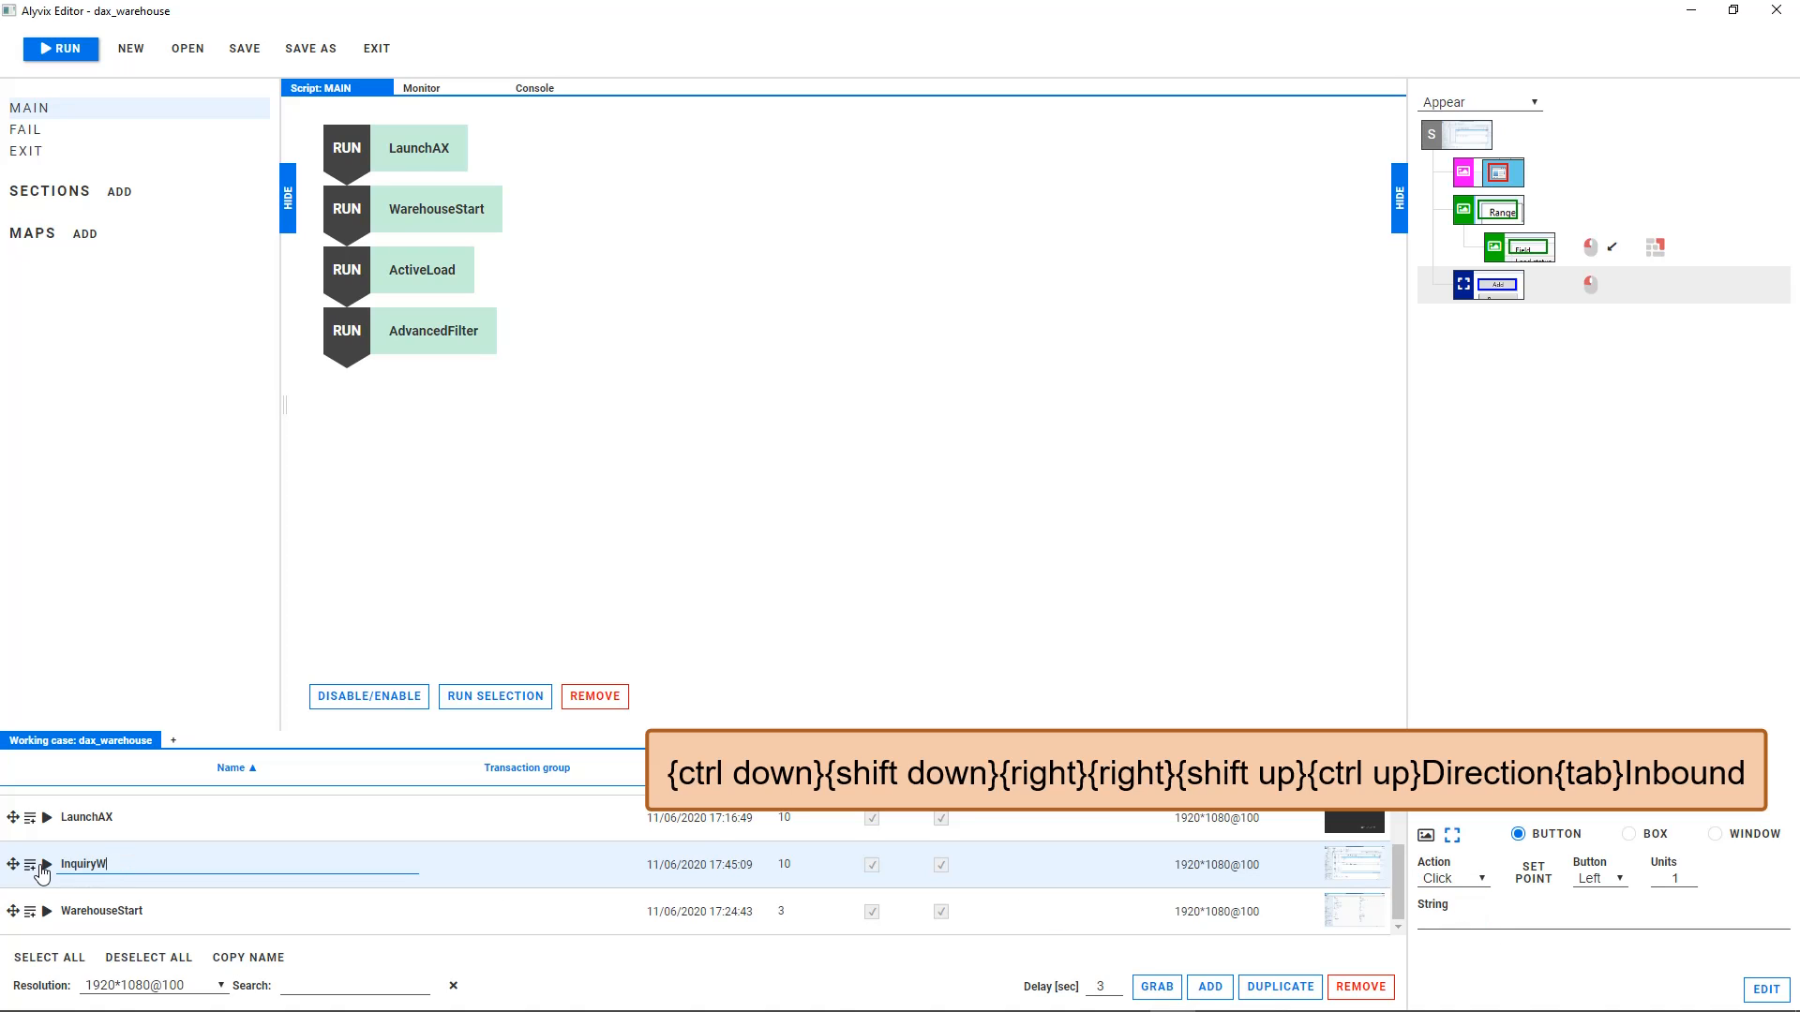
type("indow")
left_click(794, 864)
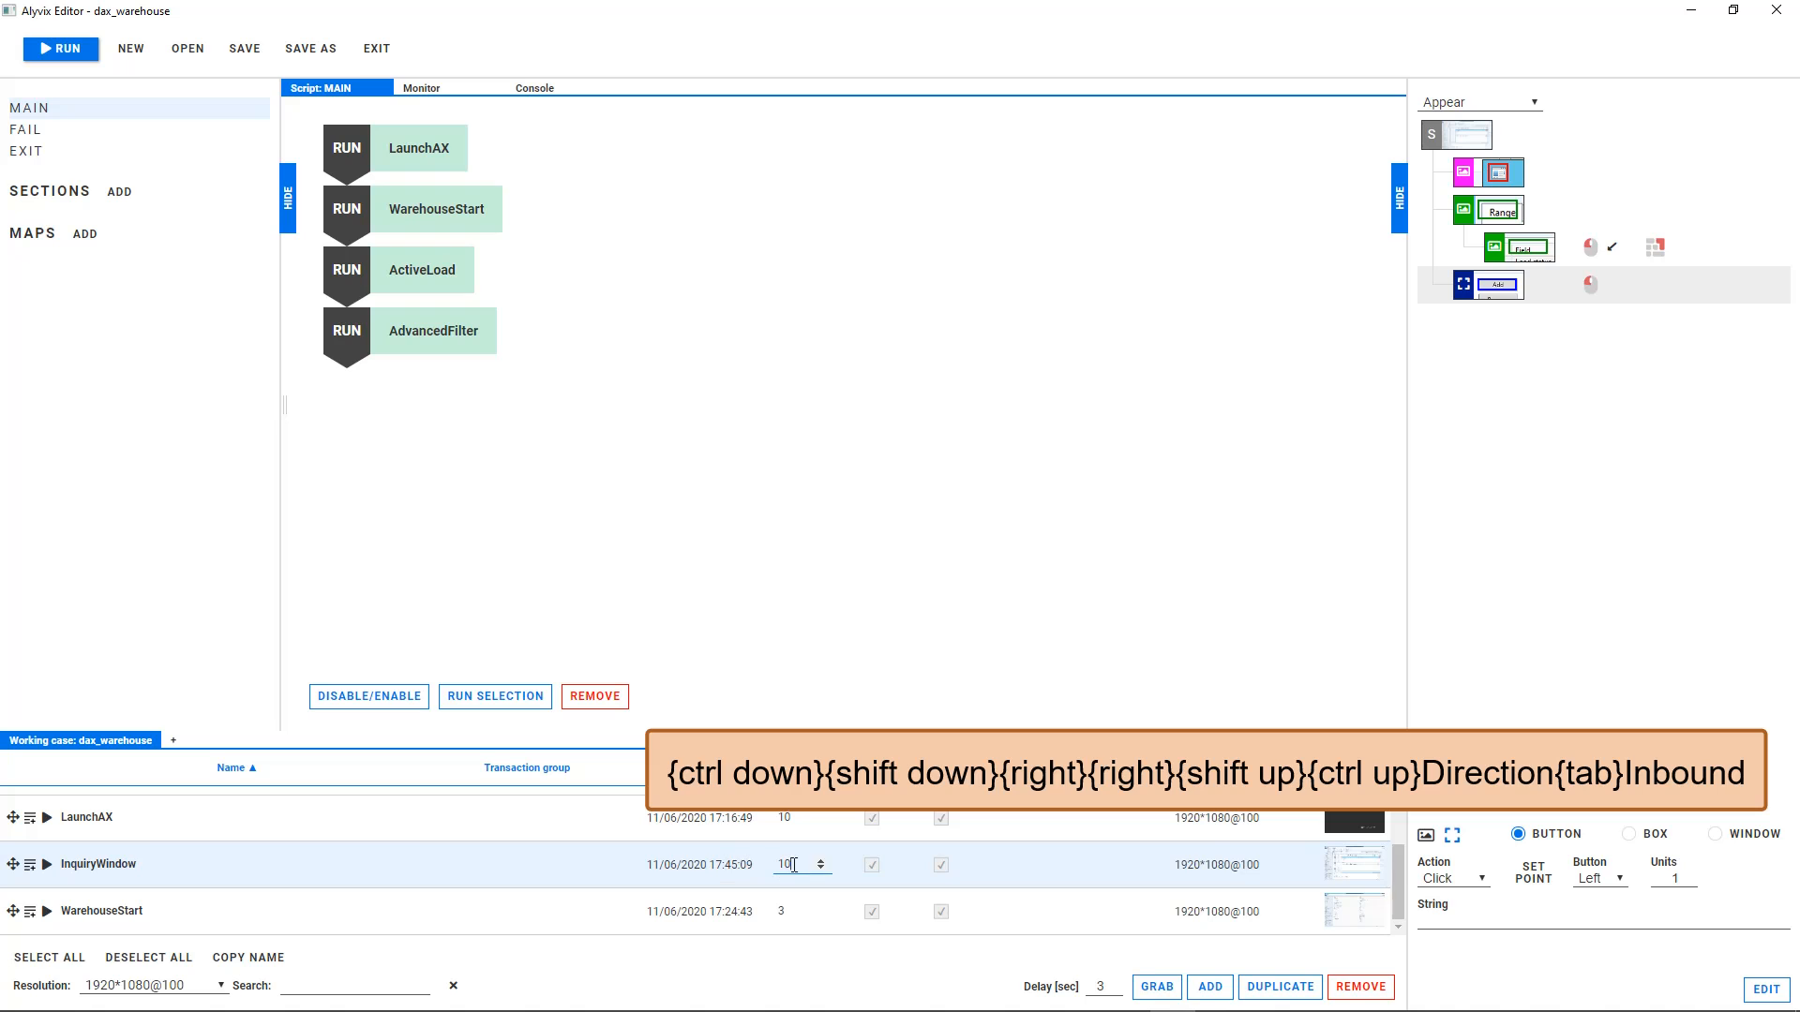
left_click(941, 865)
Append InquiryWindow to the MAIN script and run the object to enter the Direction criterion
left_click(30, 867)
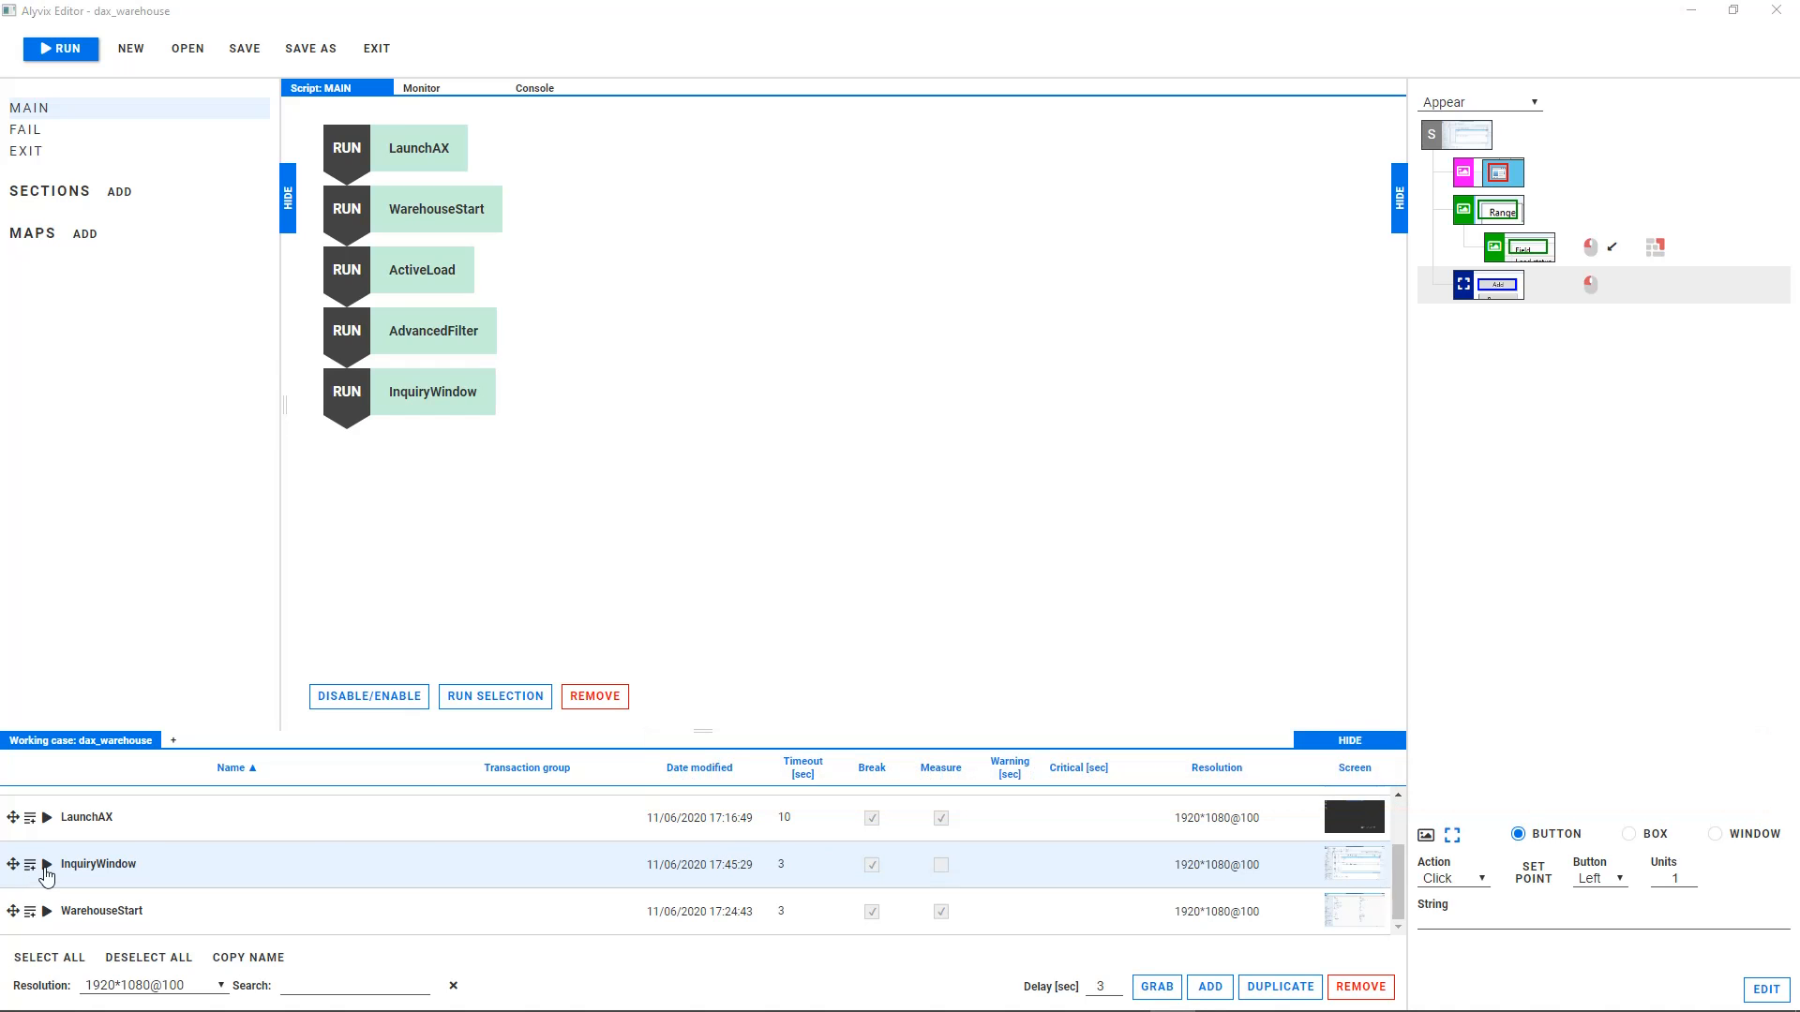
left_click(46, 868)
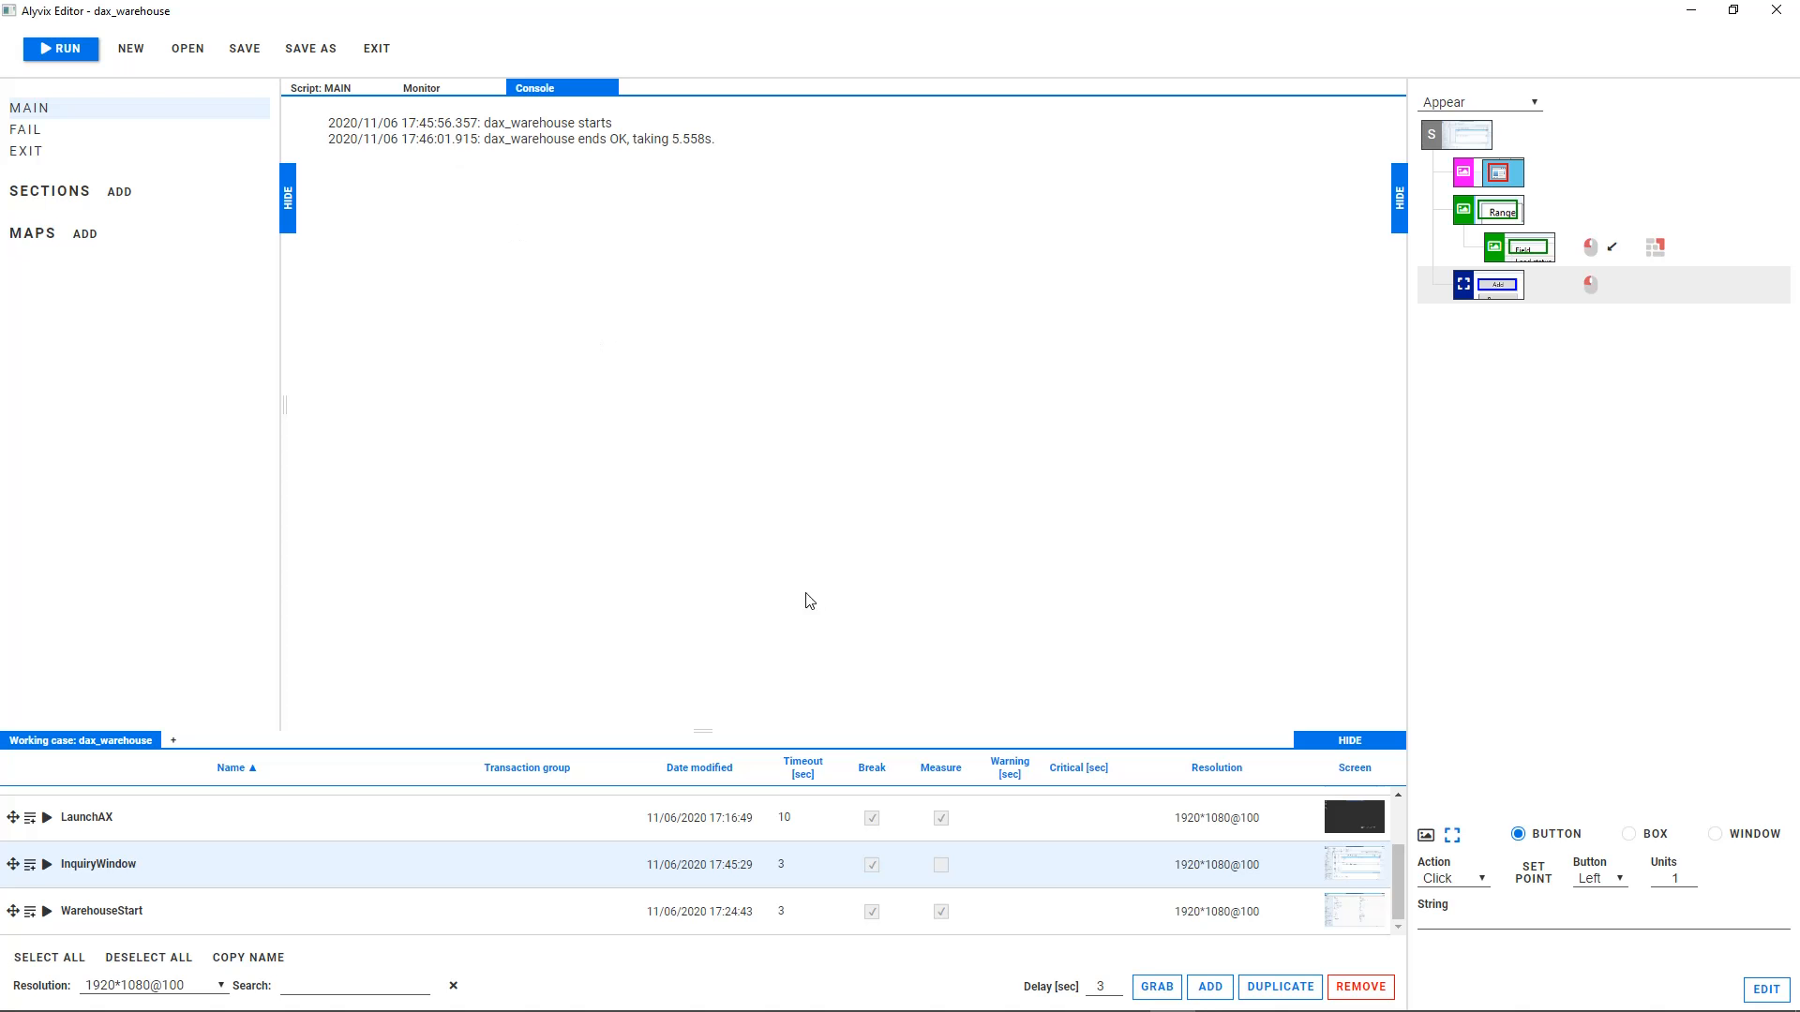
Add a visual object detecting the inquiry window's icon and, in a second group, Range with the Field header
left_click(1210, 986)
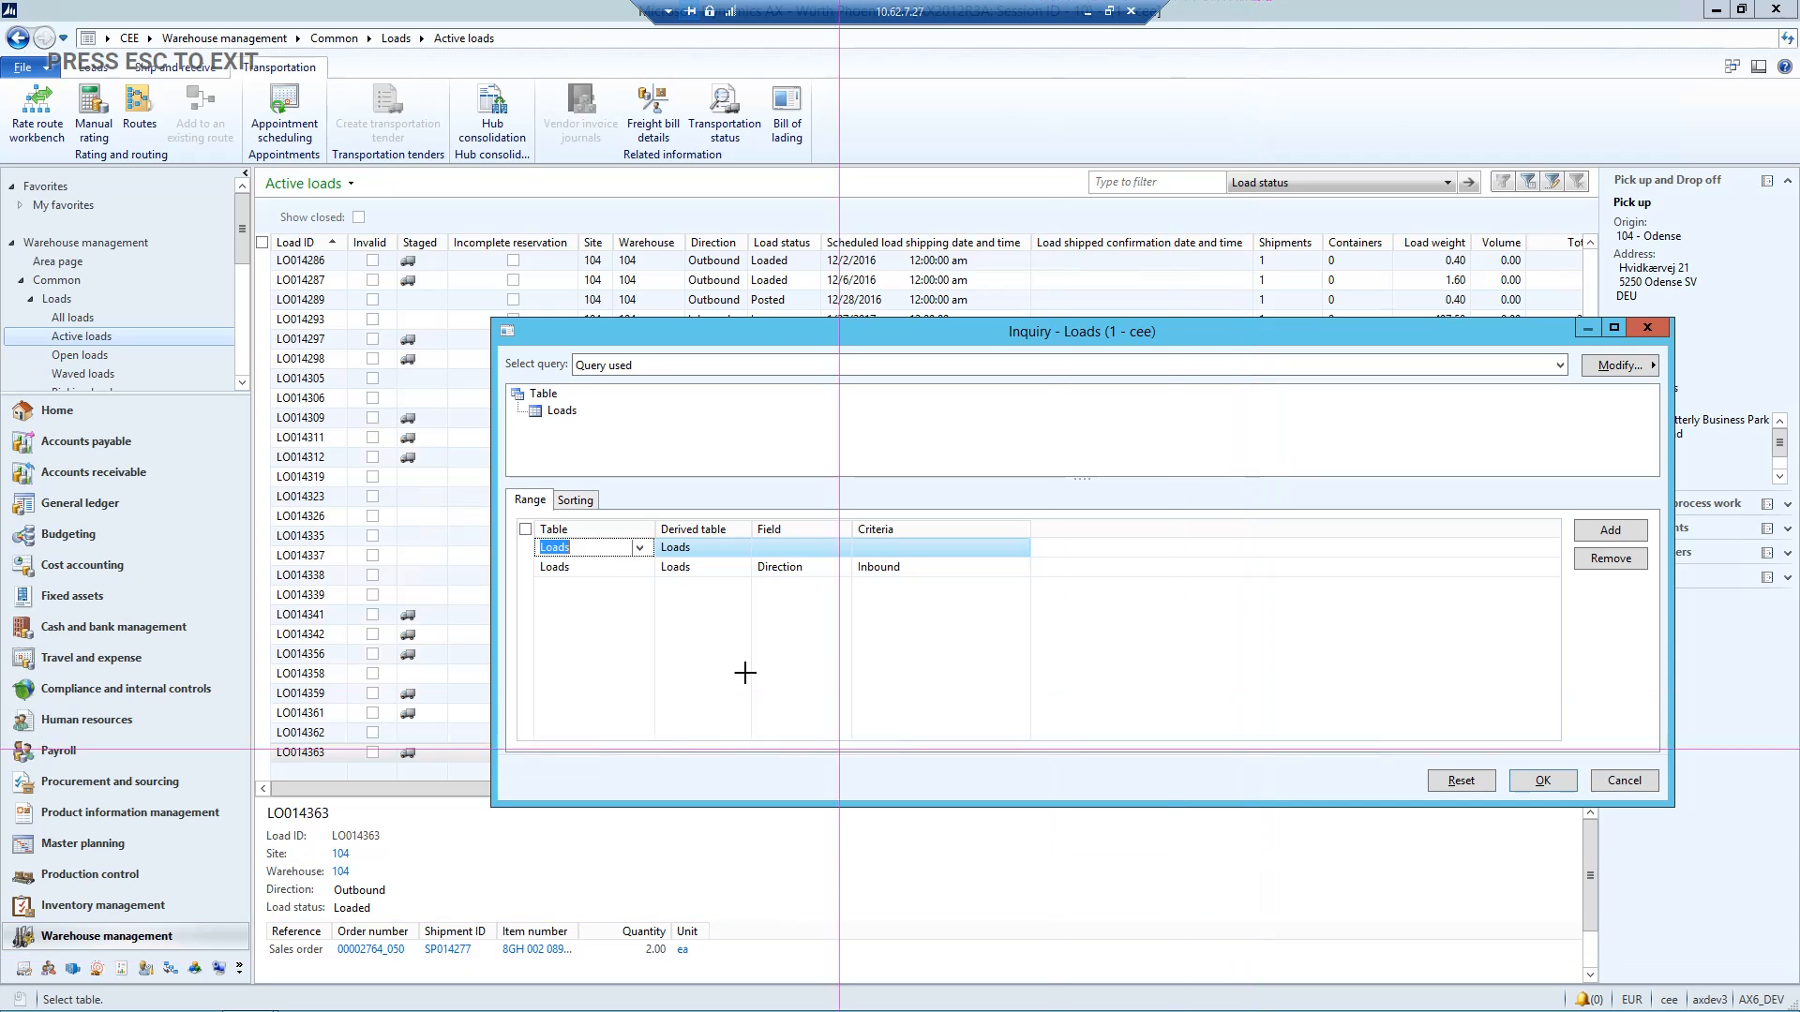
left_click_drag(498, 323, 520, 340)
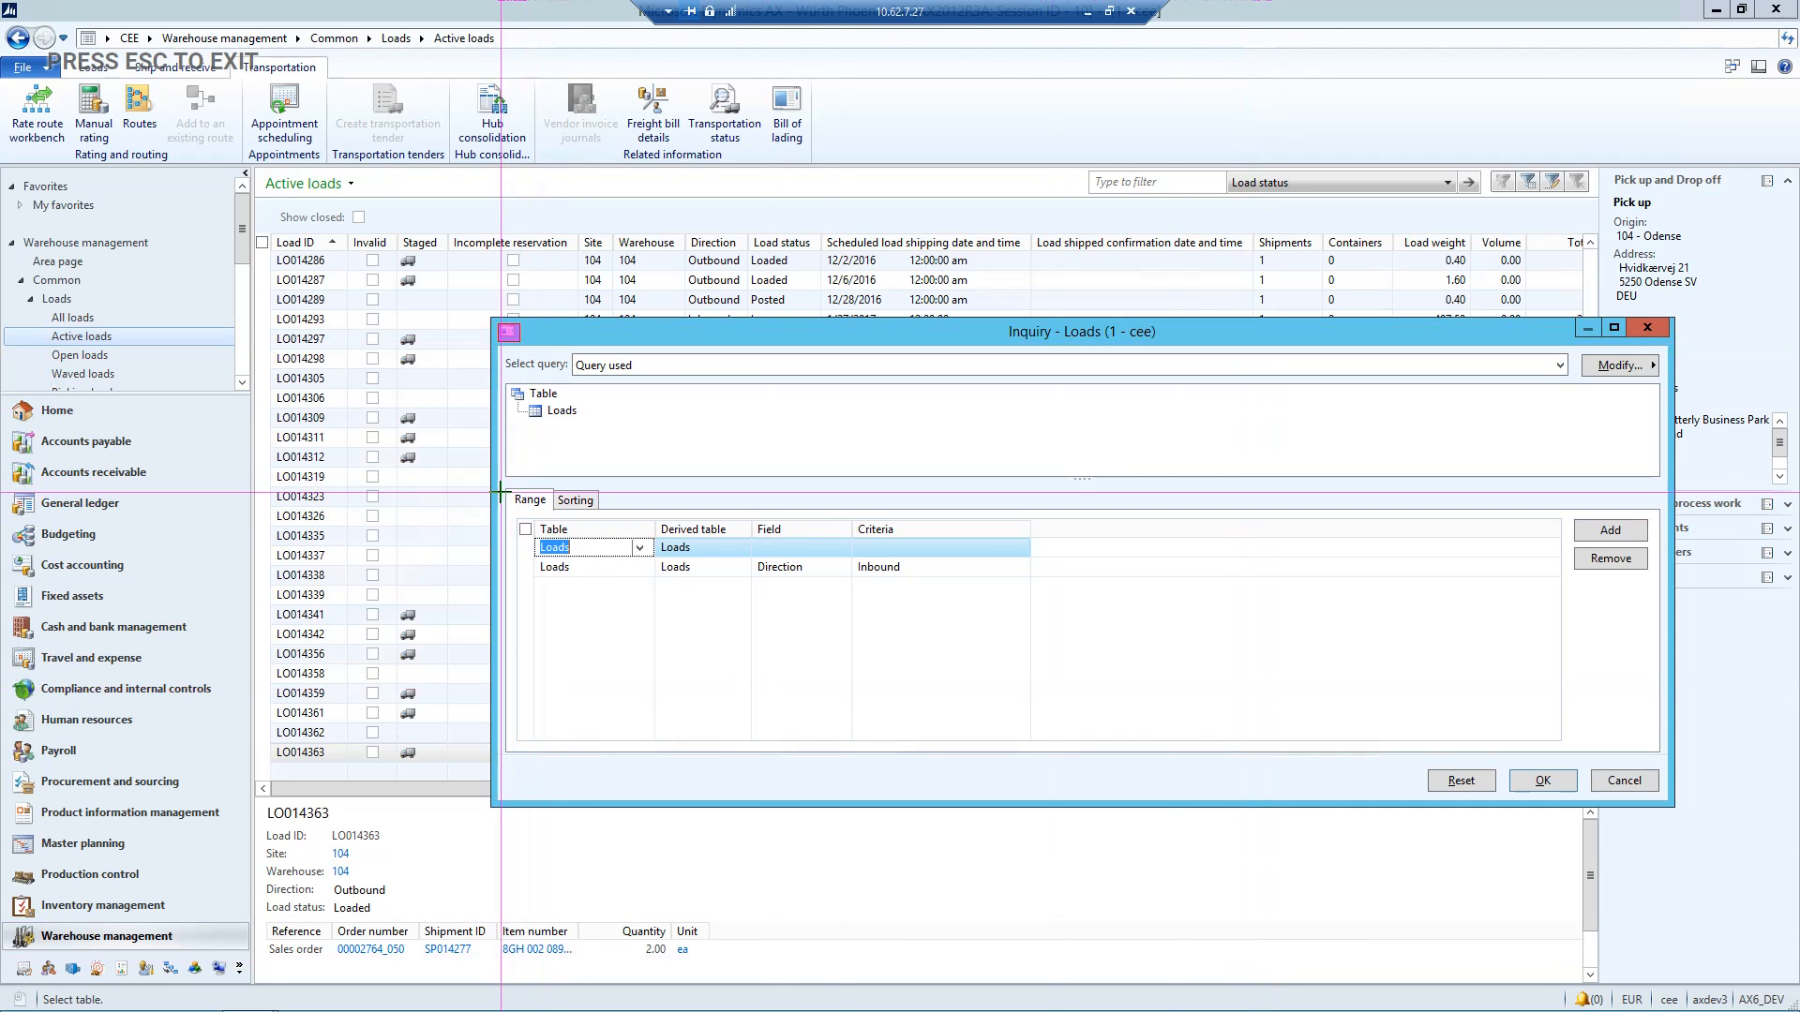
left_click_drag(506, 483, 548, 511)
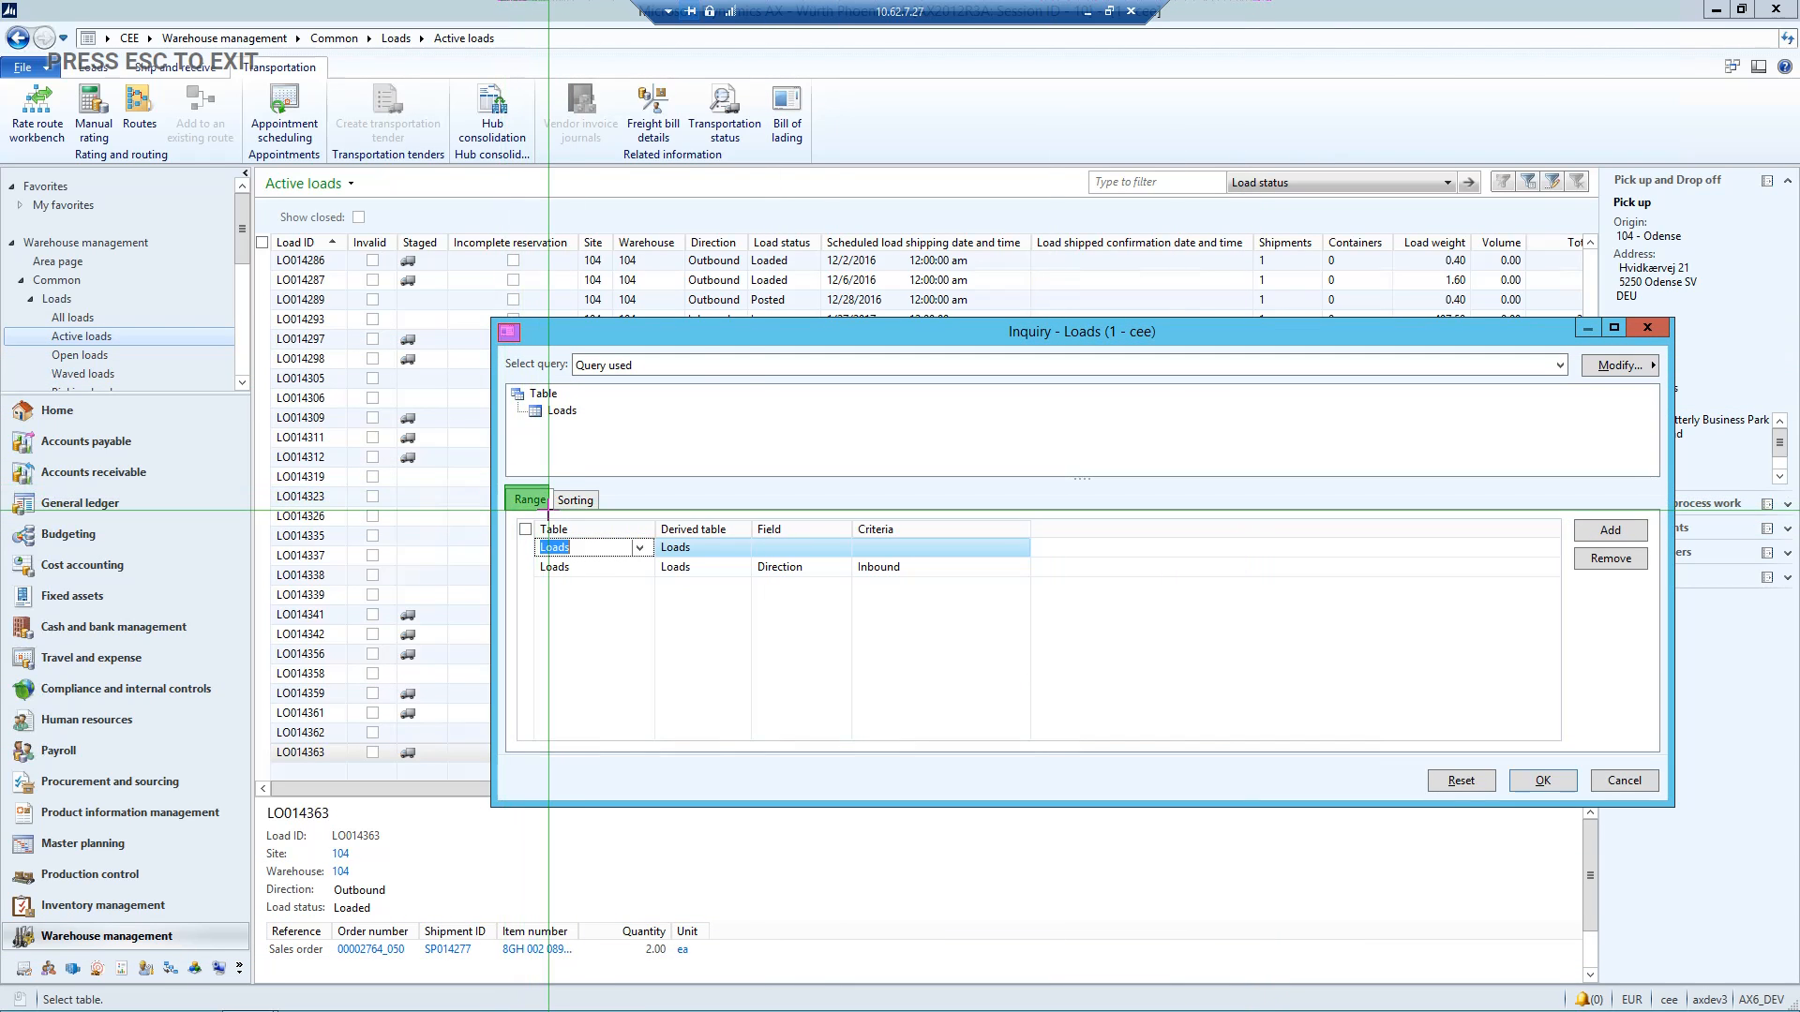
left_click_drag(740, 508, 788, 537)
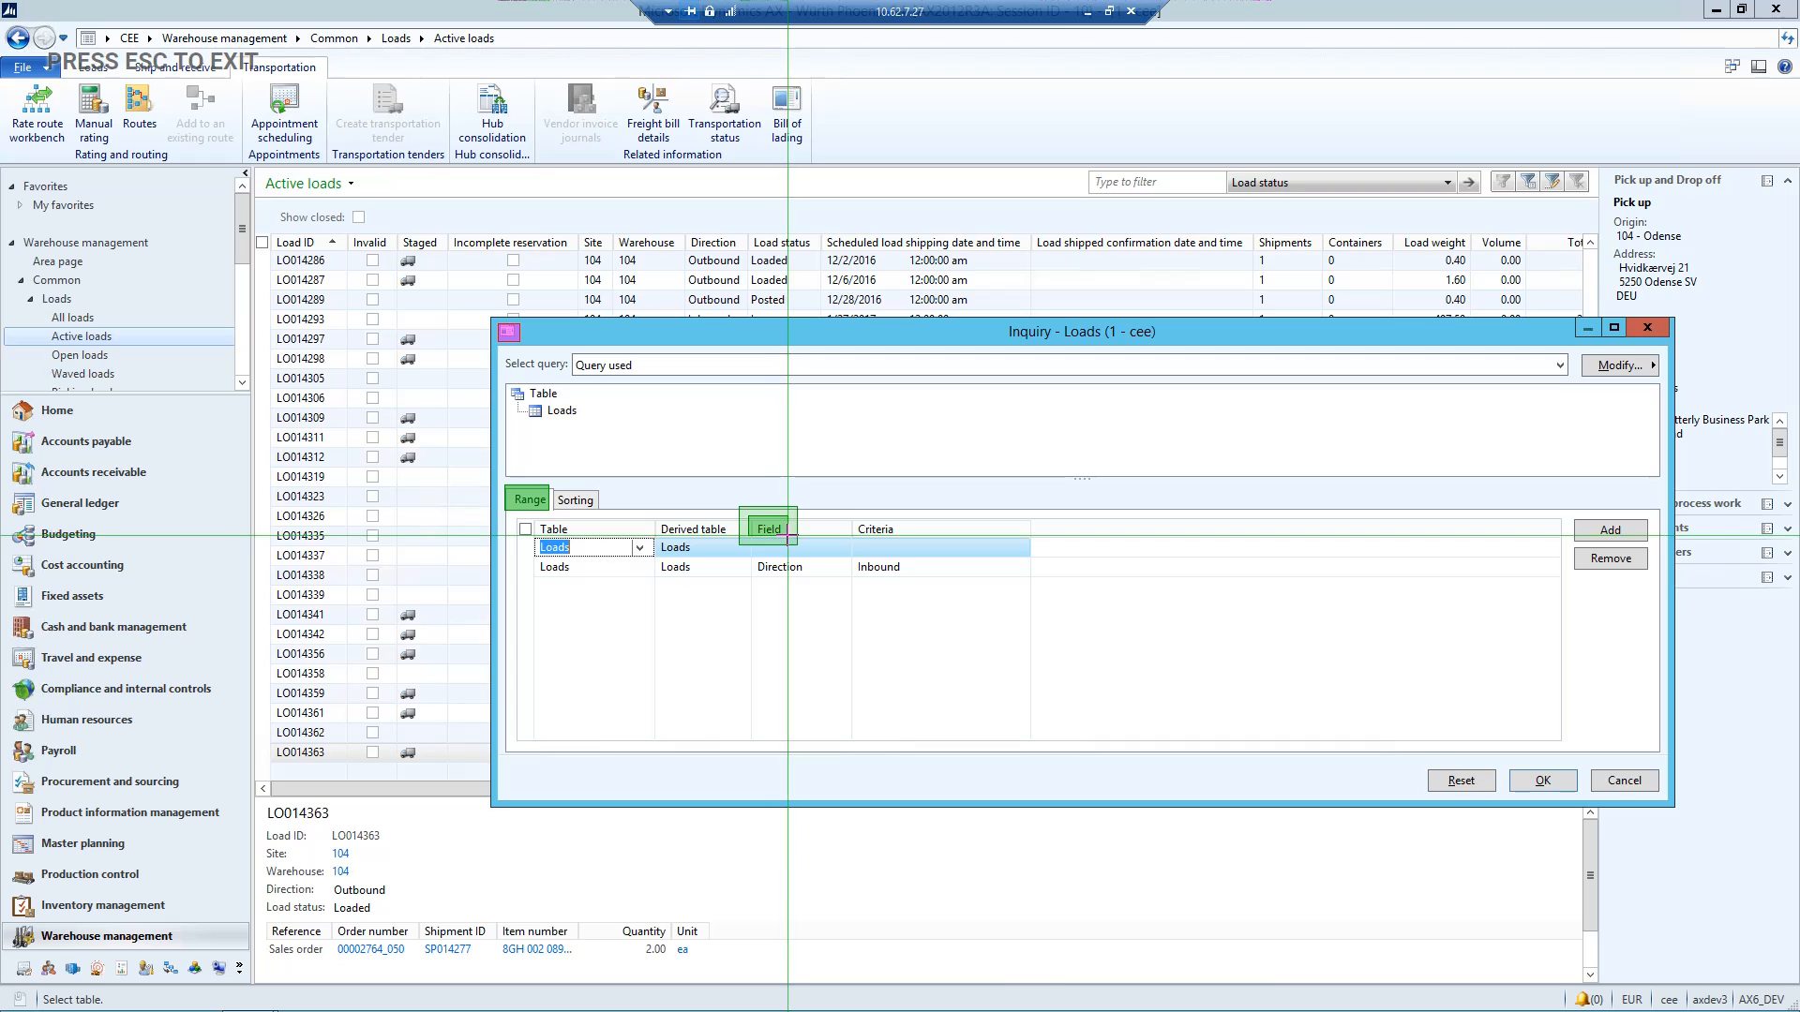
key("Escape")
Make the new object's Field component Click in the empty Field cell below the header and send the string Warehouse{tab}{2}{enter}
left_click(1514, 258)
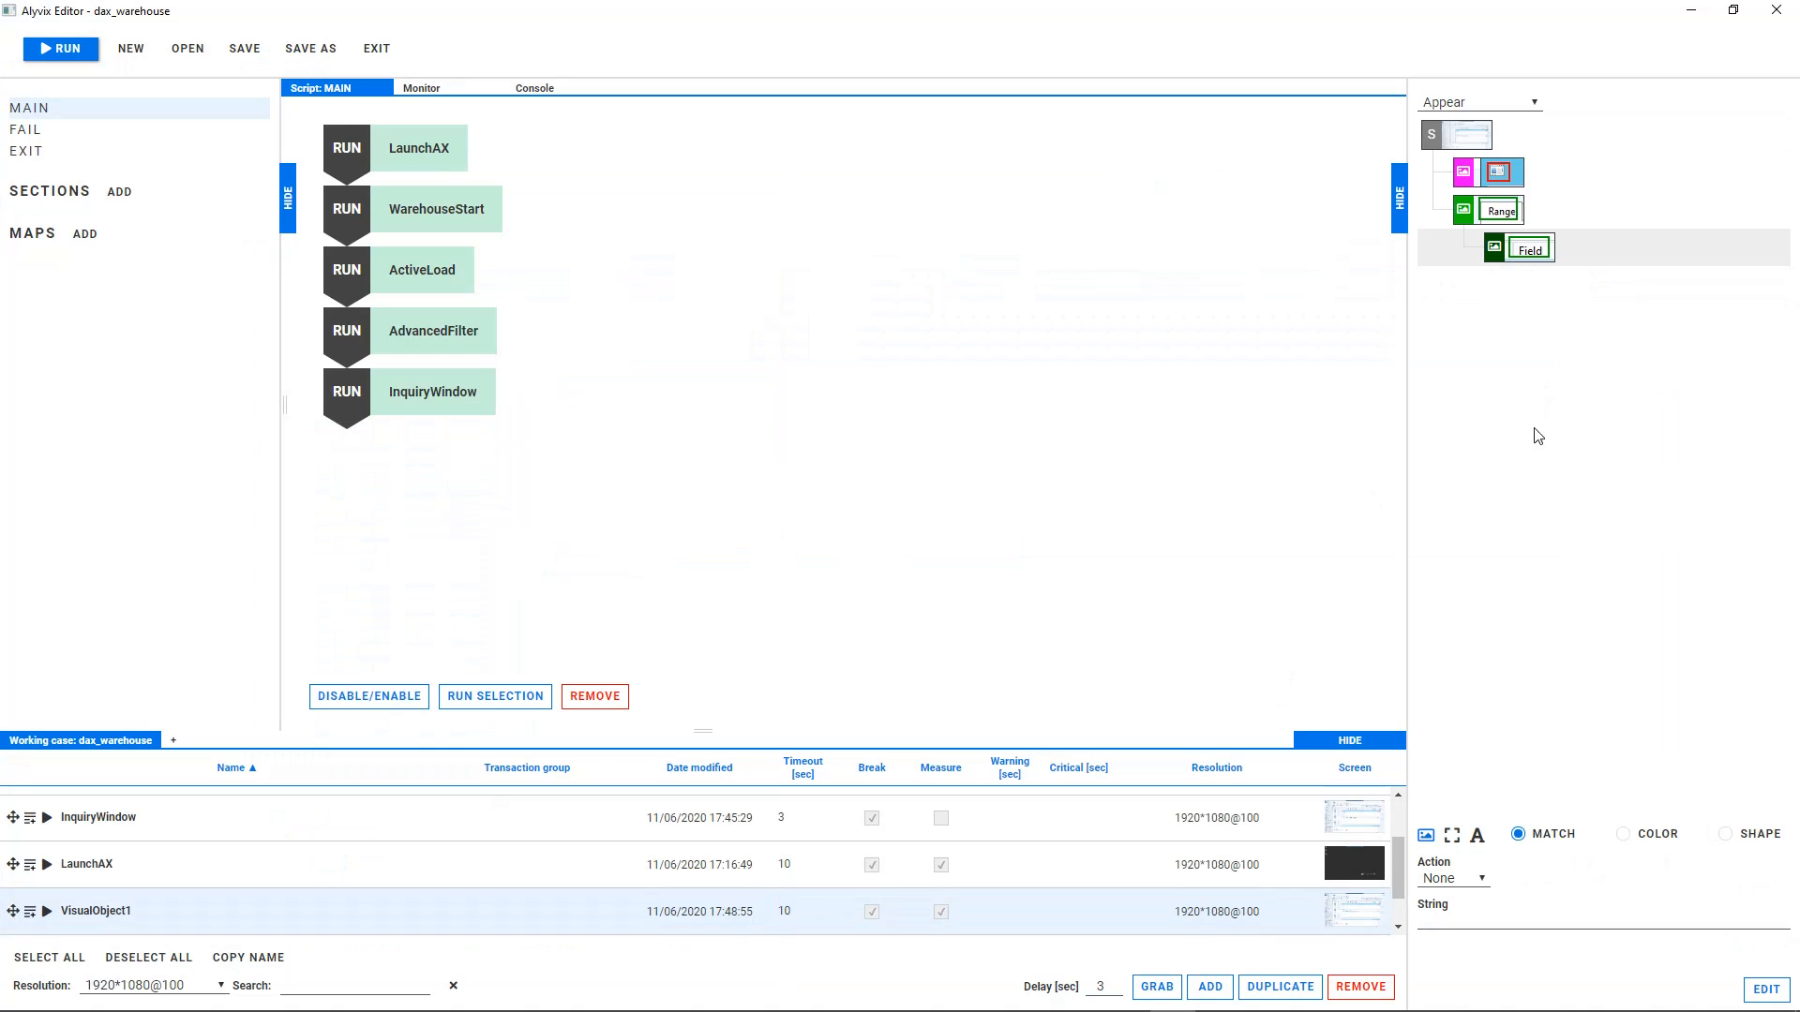
left_click(1468, 879)
left_click(1458, 929)
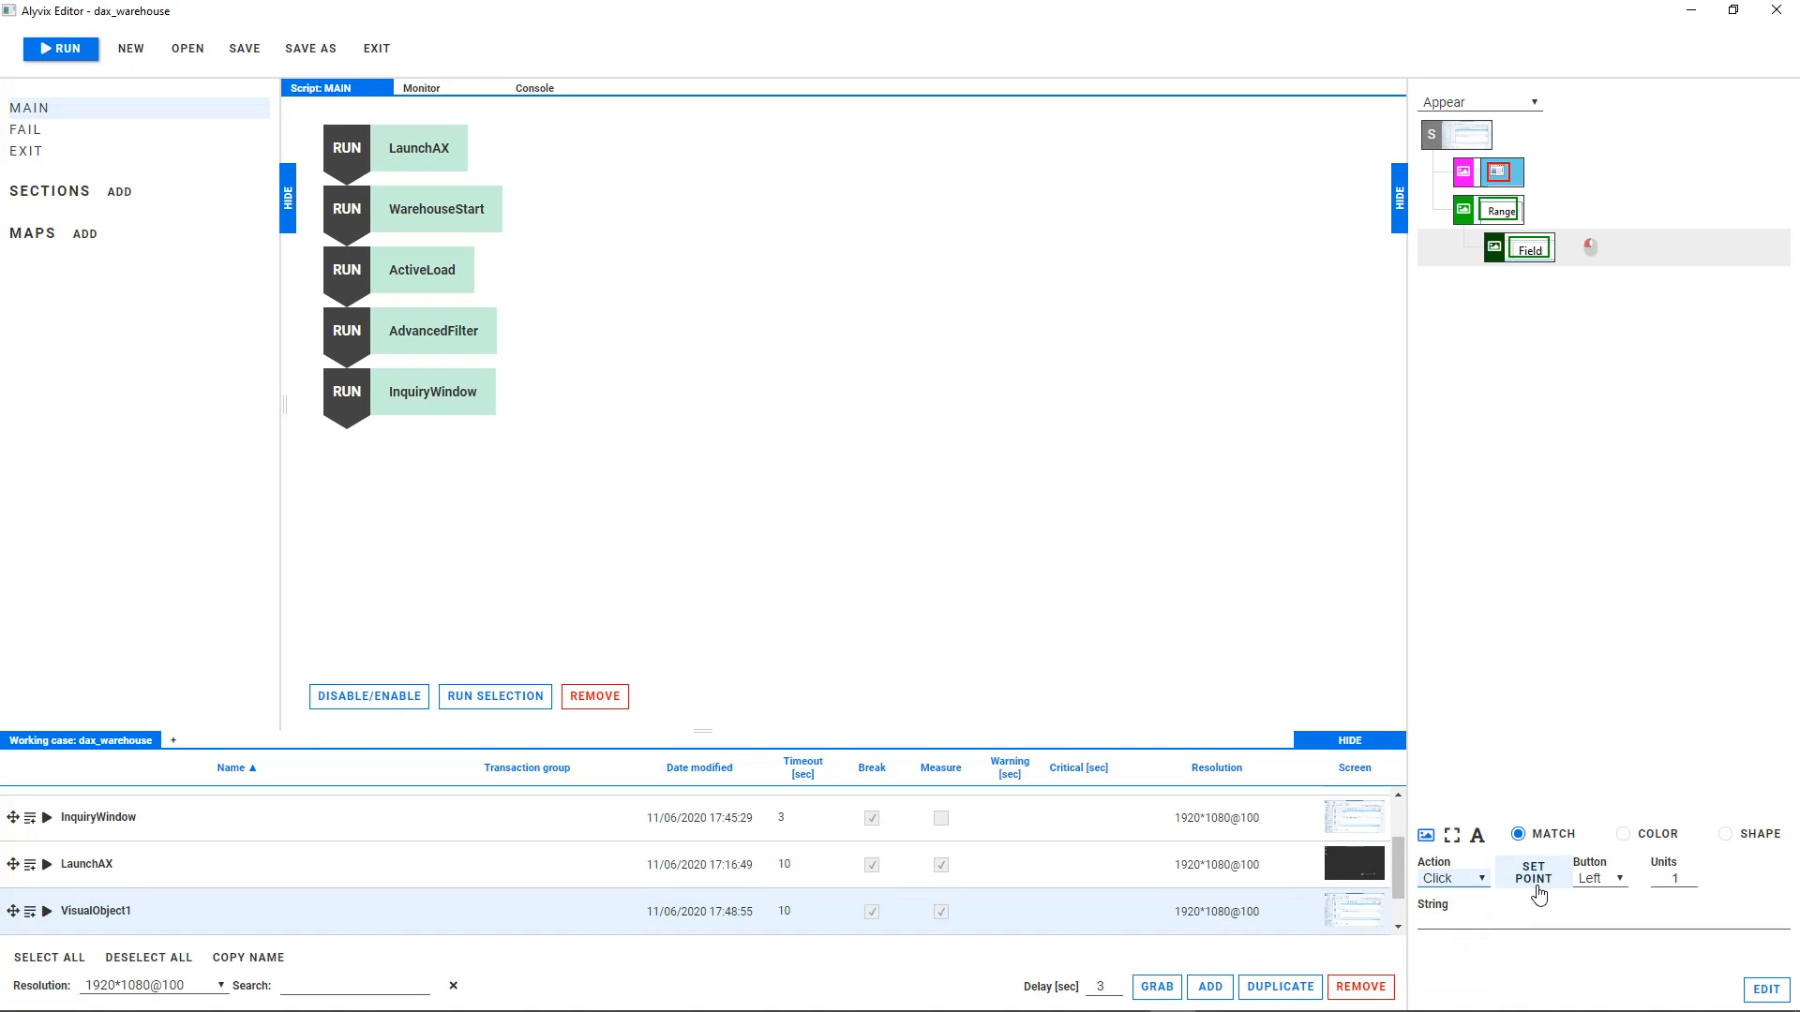
left_click(1542, 873)
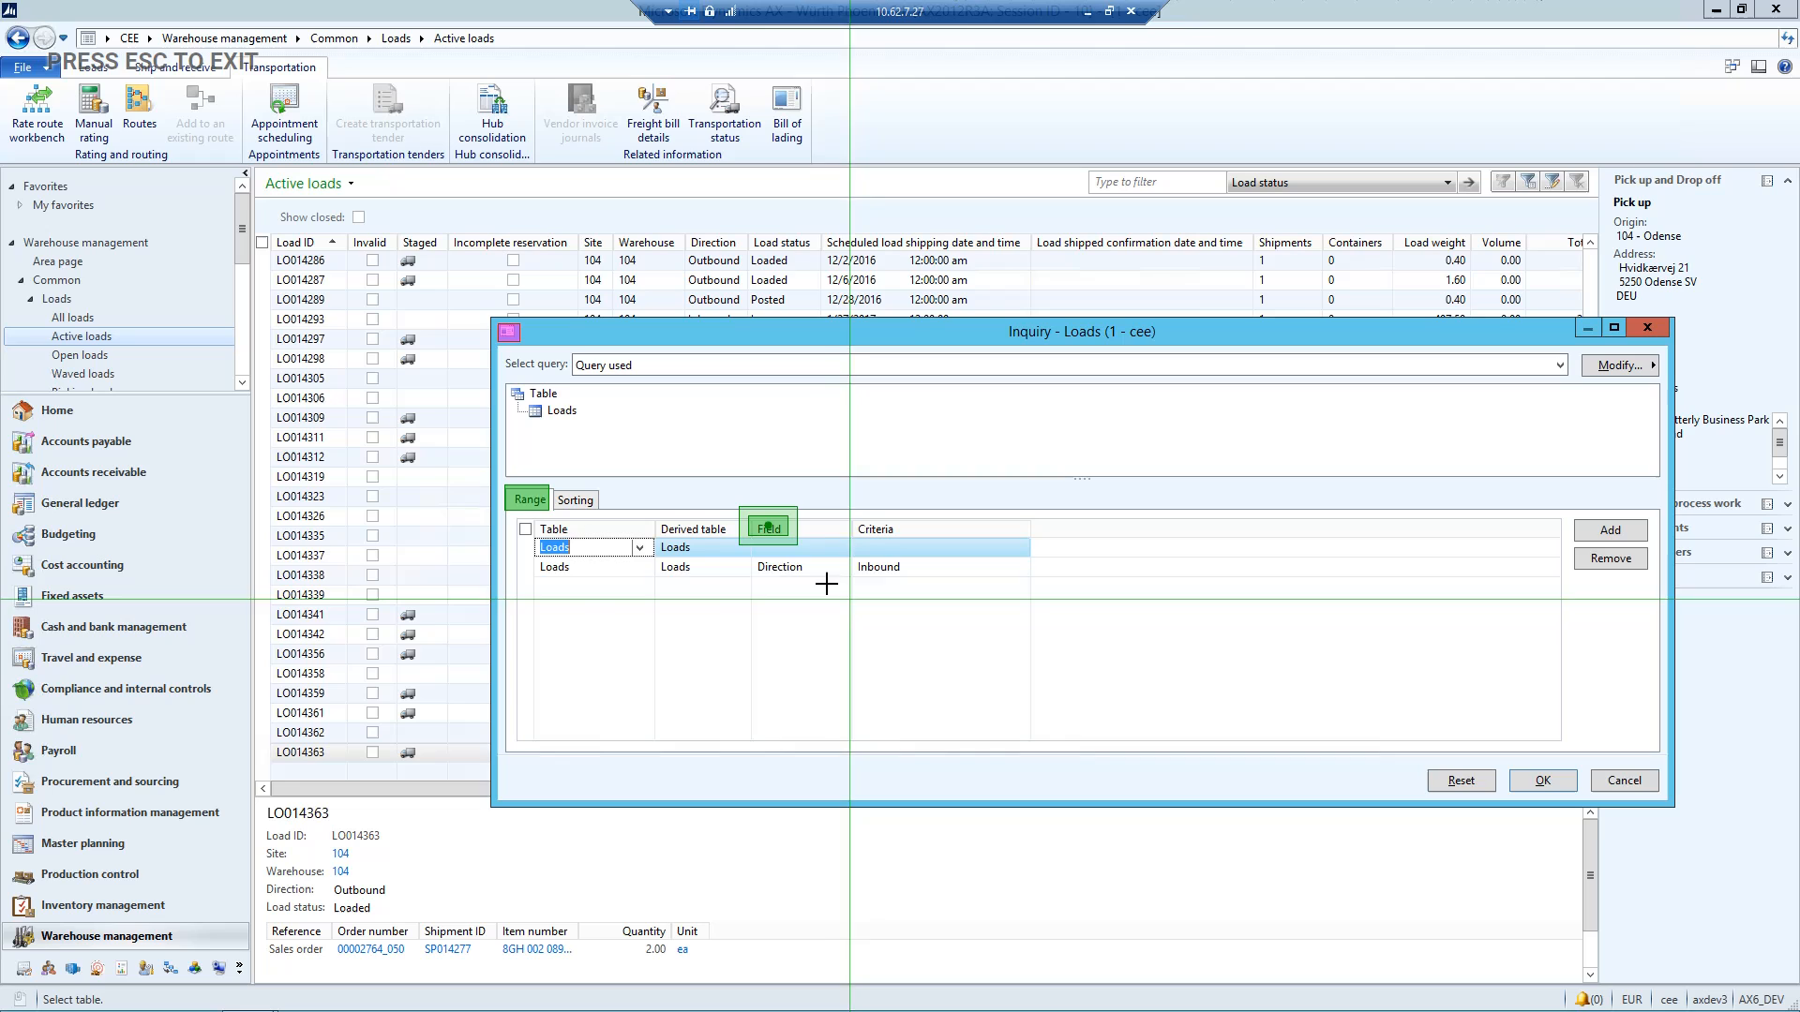
left_click(768, 550)
key("Escape")
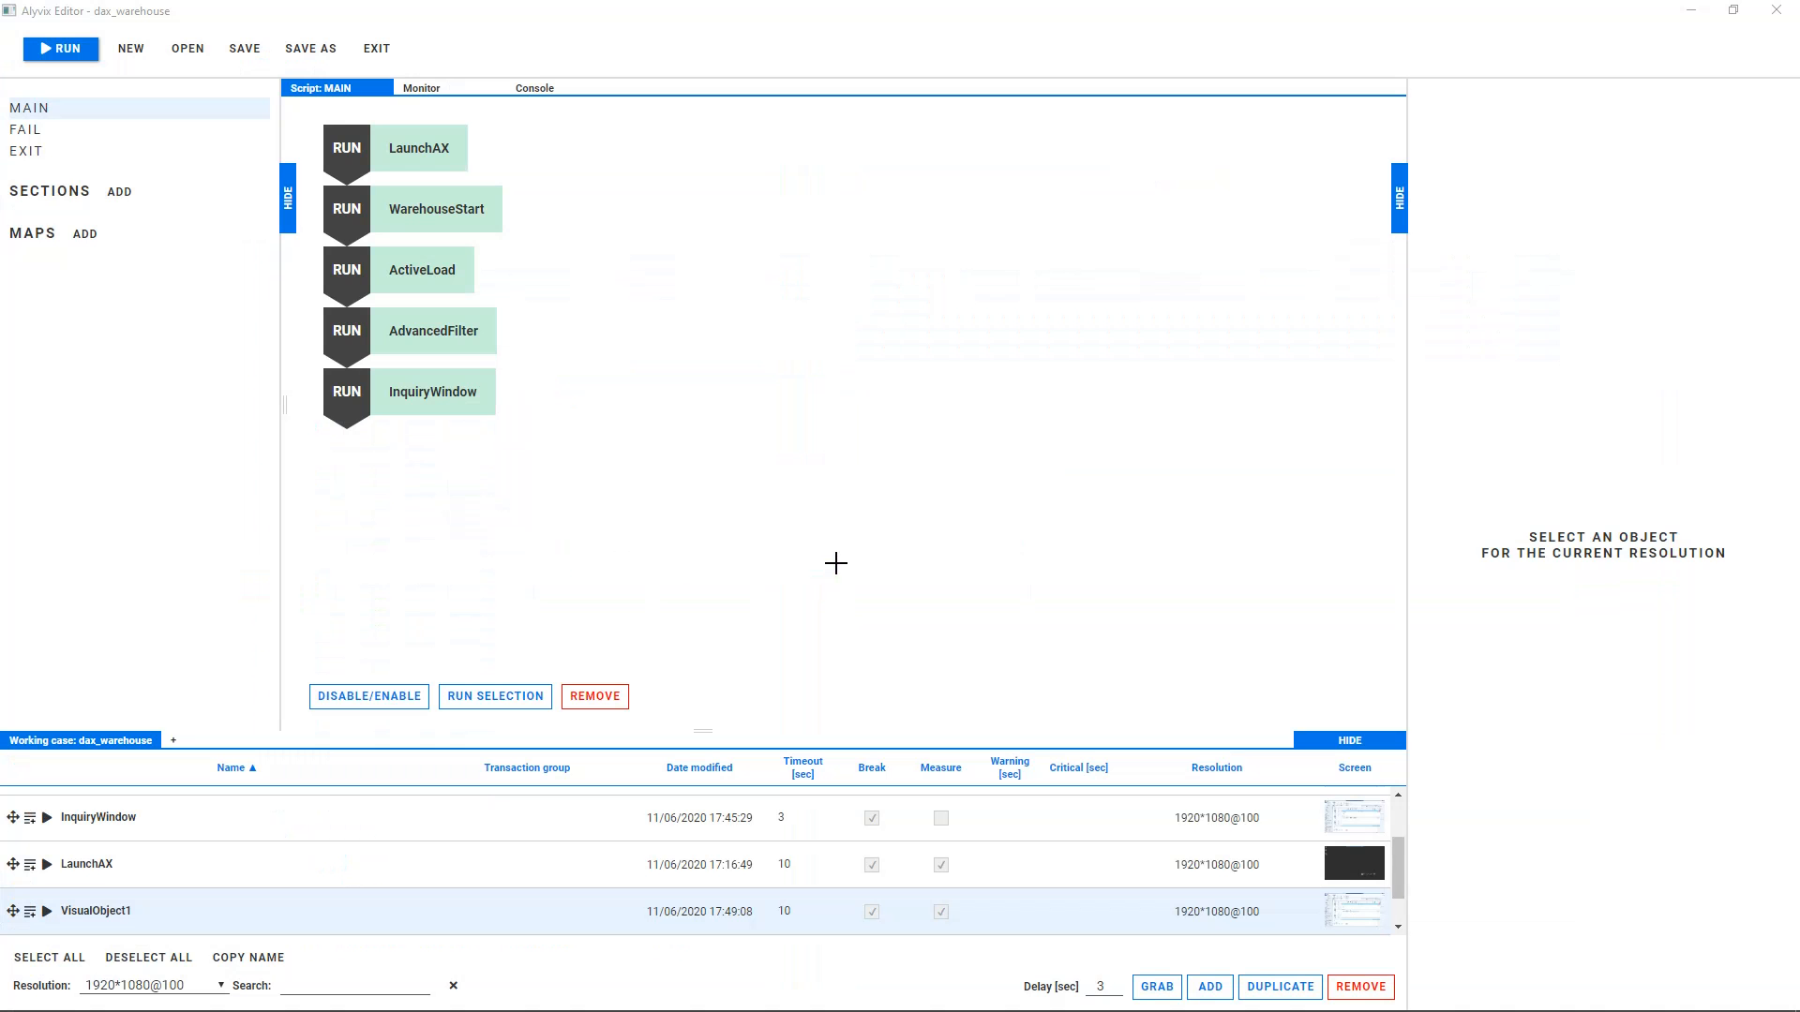
left_click(1449, 920)
type("Warehouse{tab}{2}{enter}")
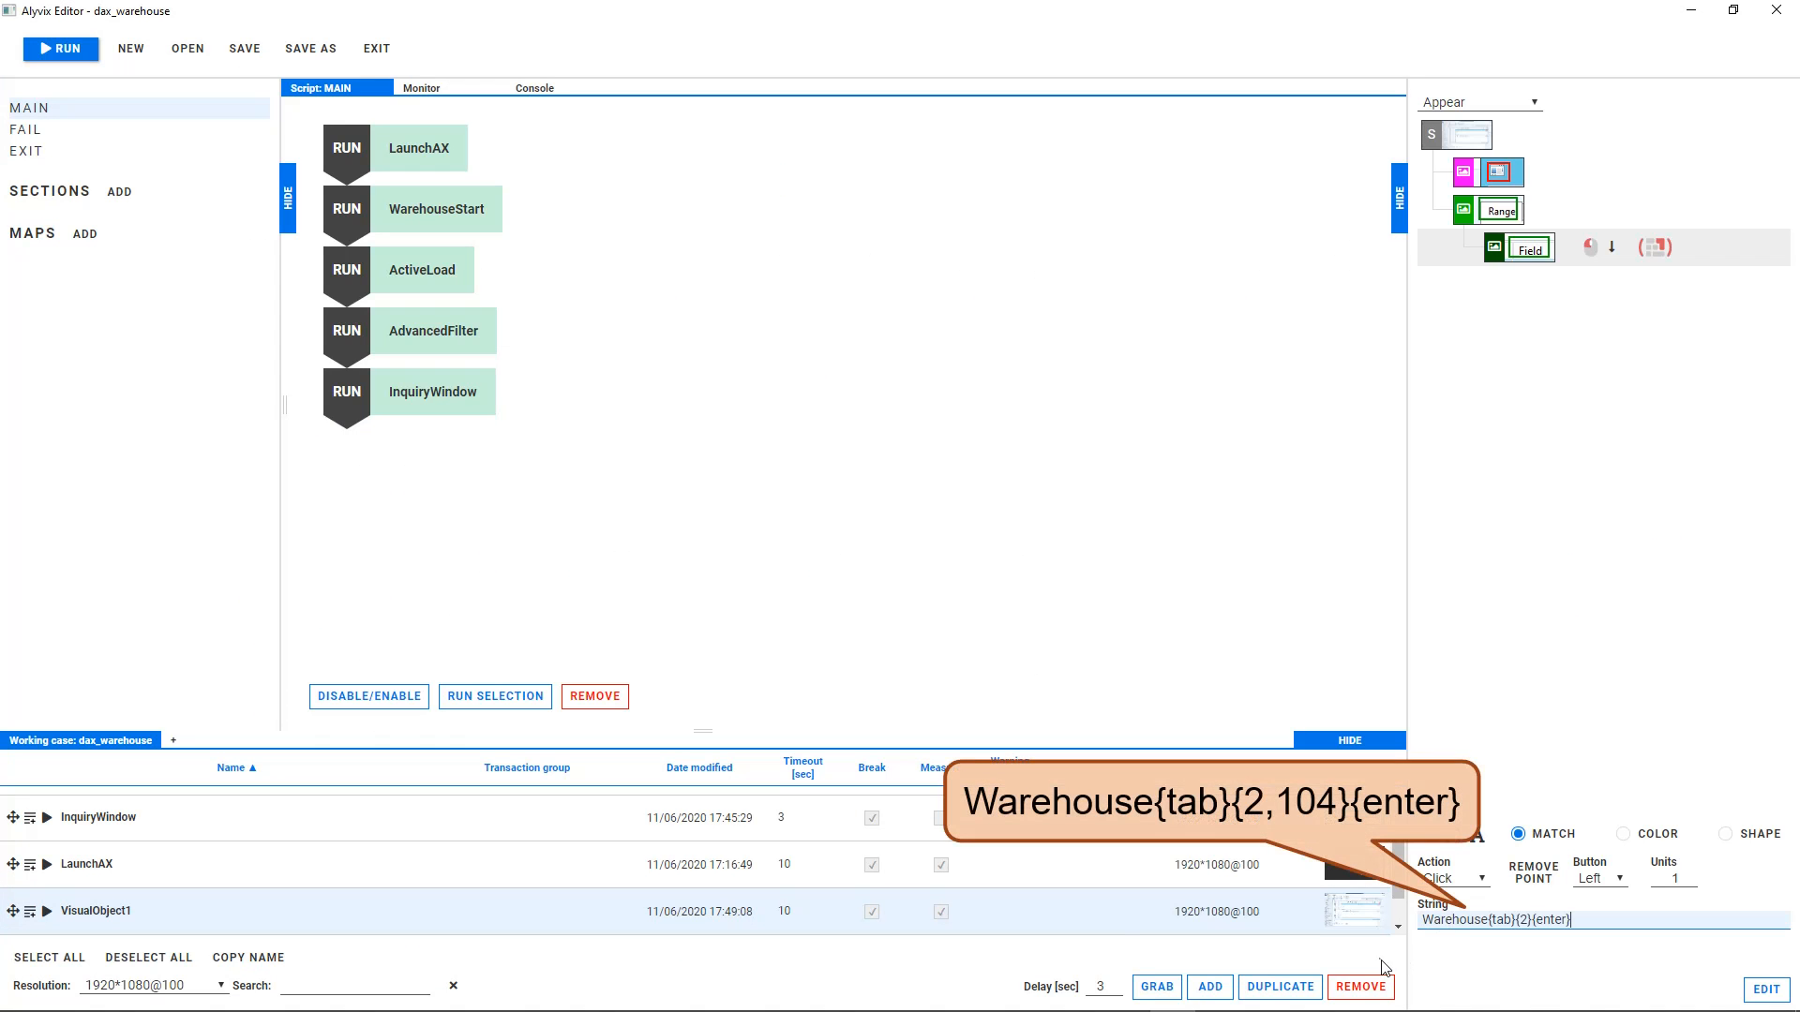
Rename the new visual object InquiryWindow2 and set its timeout to 5 seconds
left_click(30, 913)
type("In")
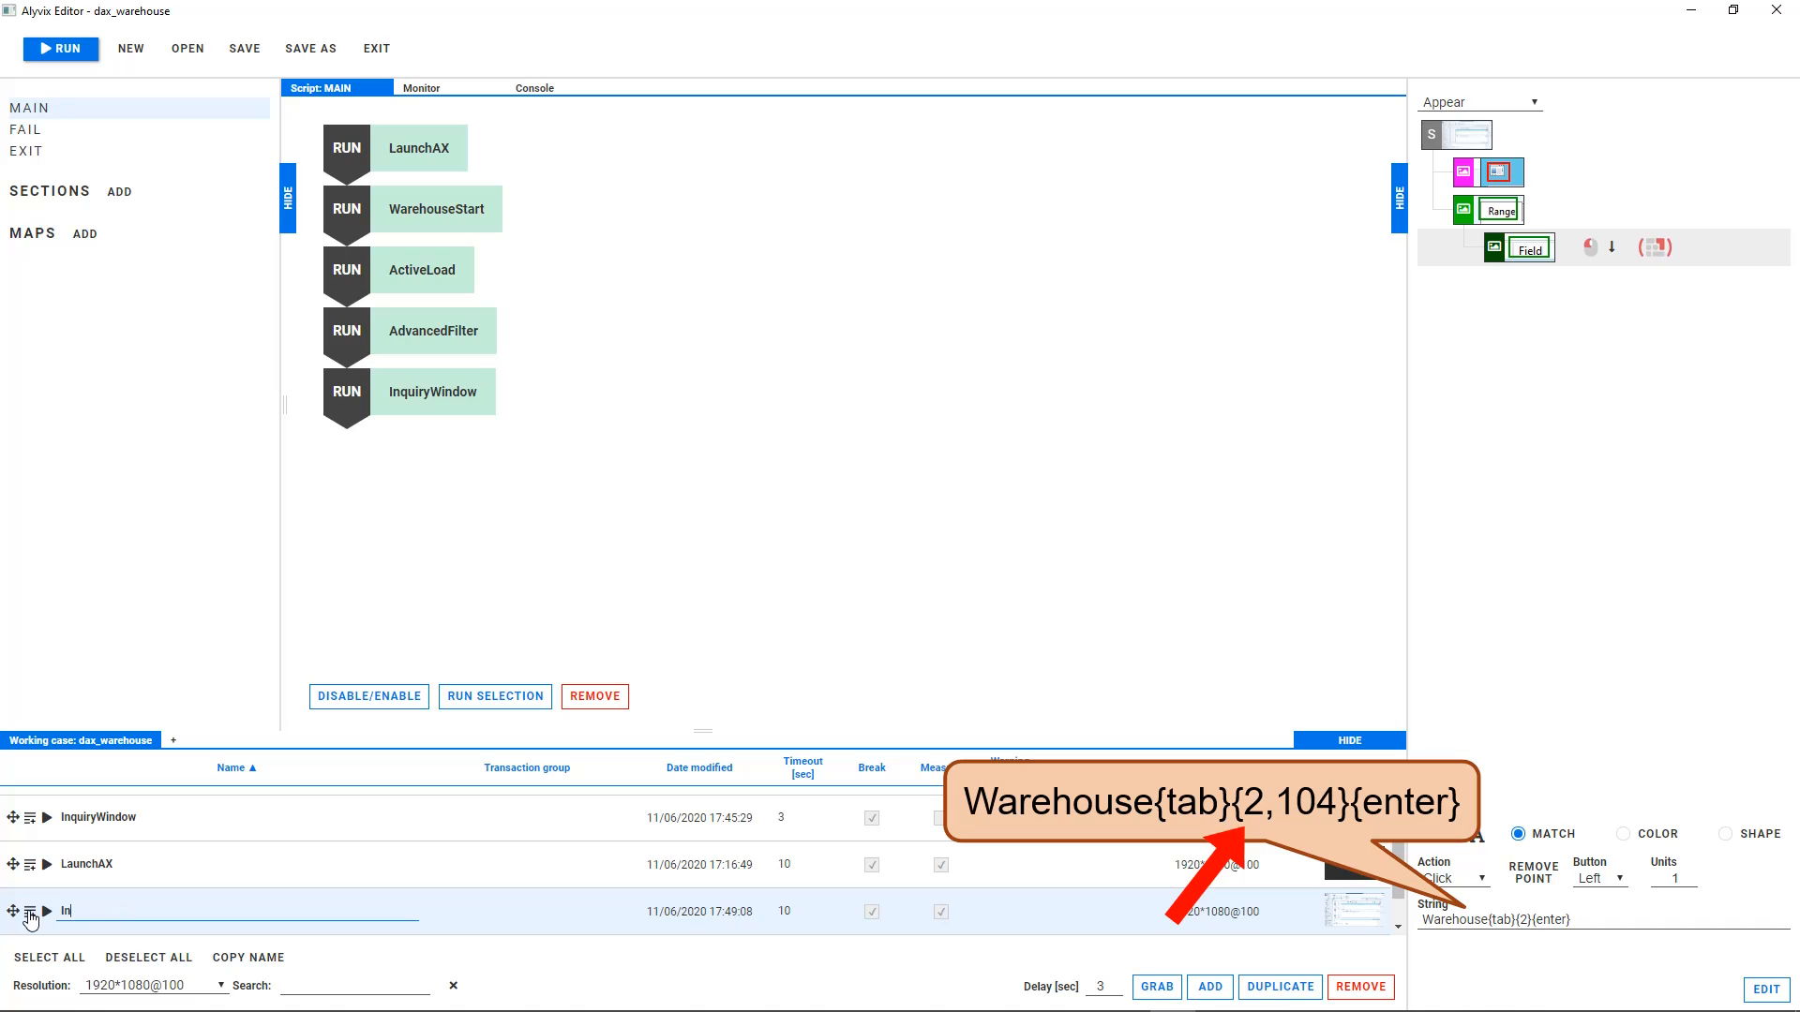
type("quiryWindow2")
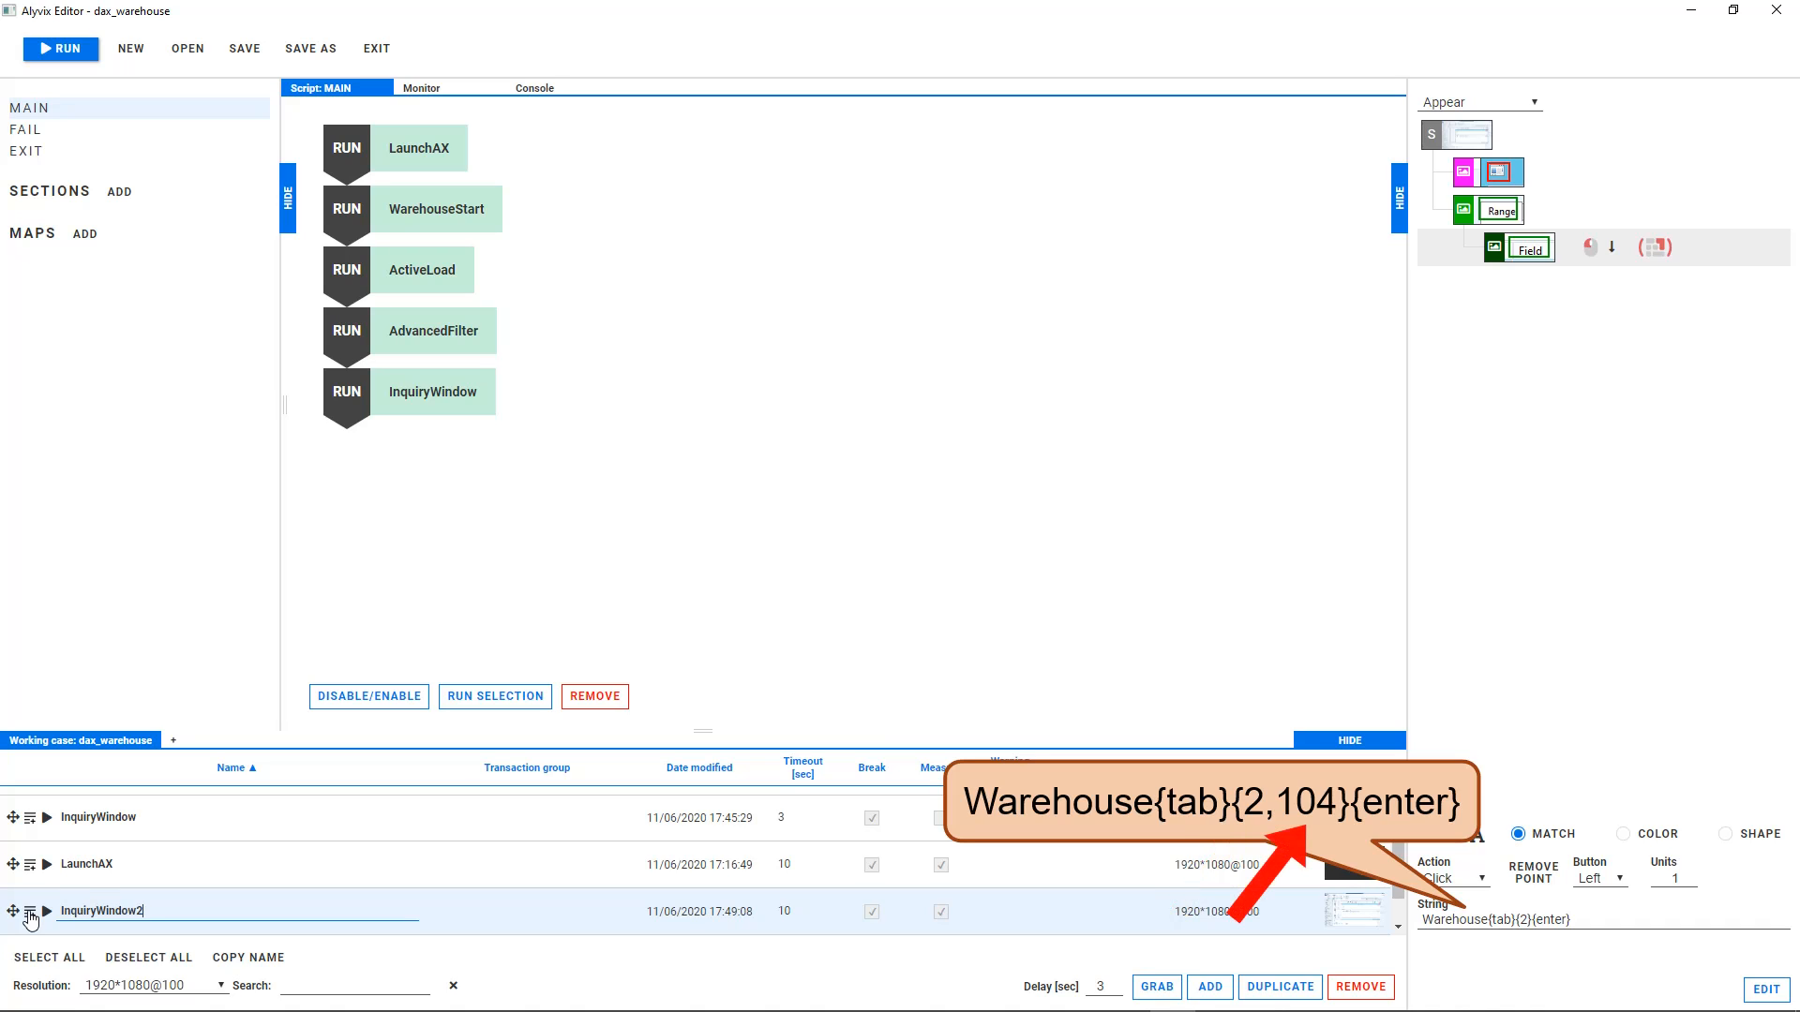
left_click(772, 915)
type("5")
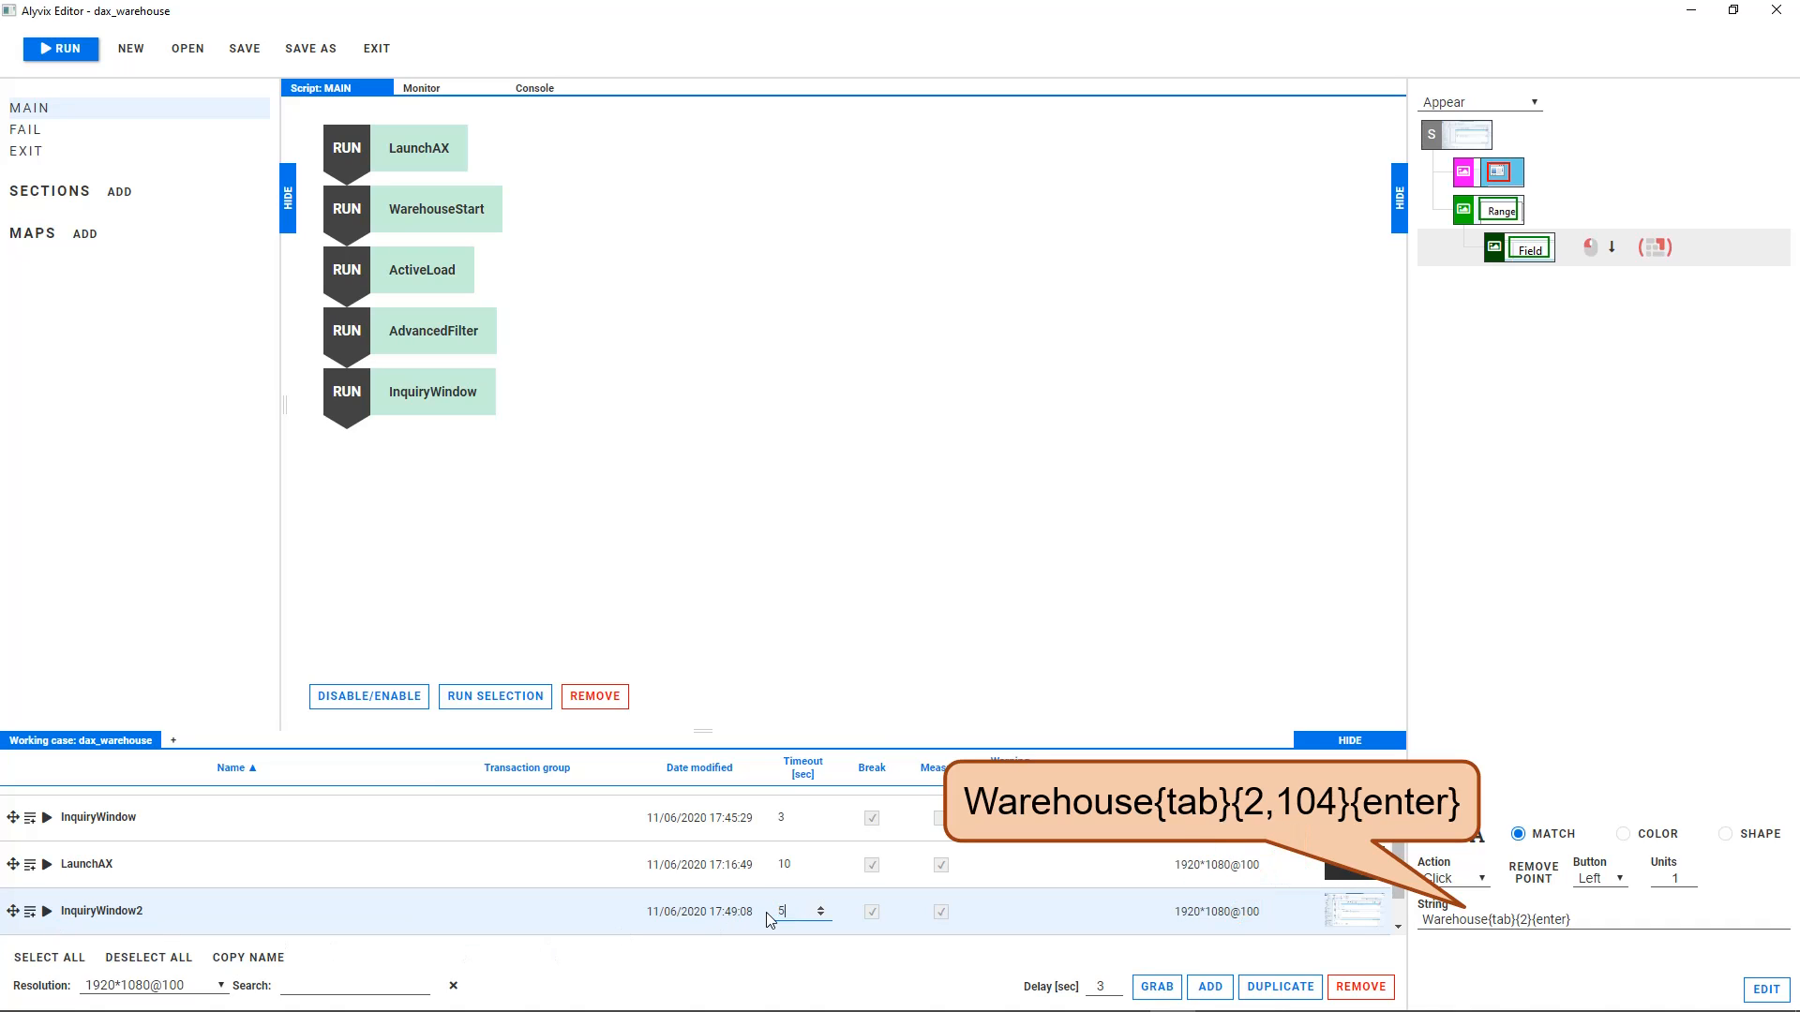
Append InquiryWindow2 to the MAIN script and run the object to apply the warehouse filter
left_click(47, 912)
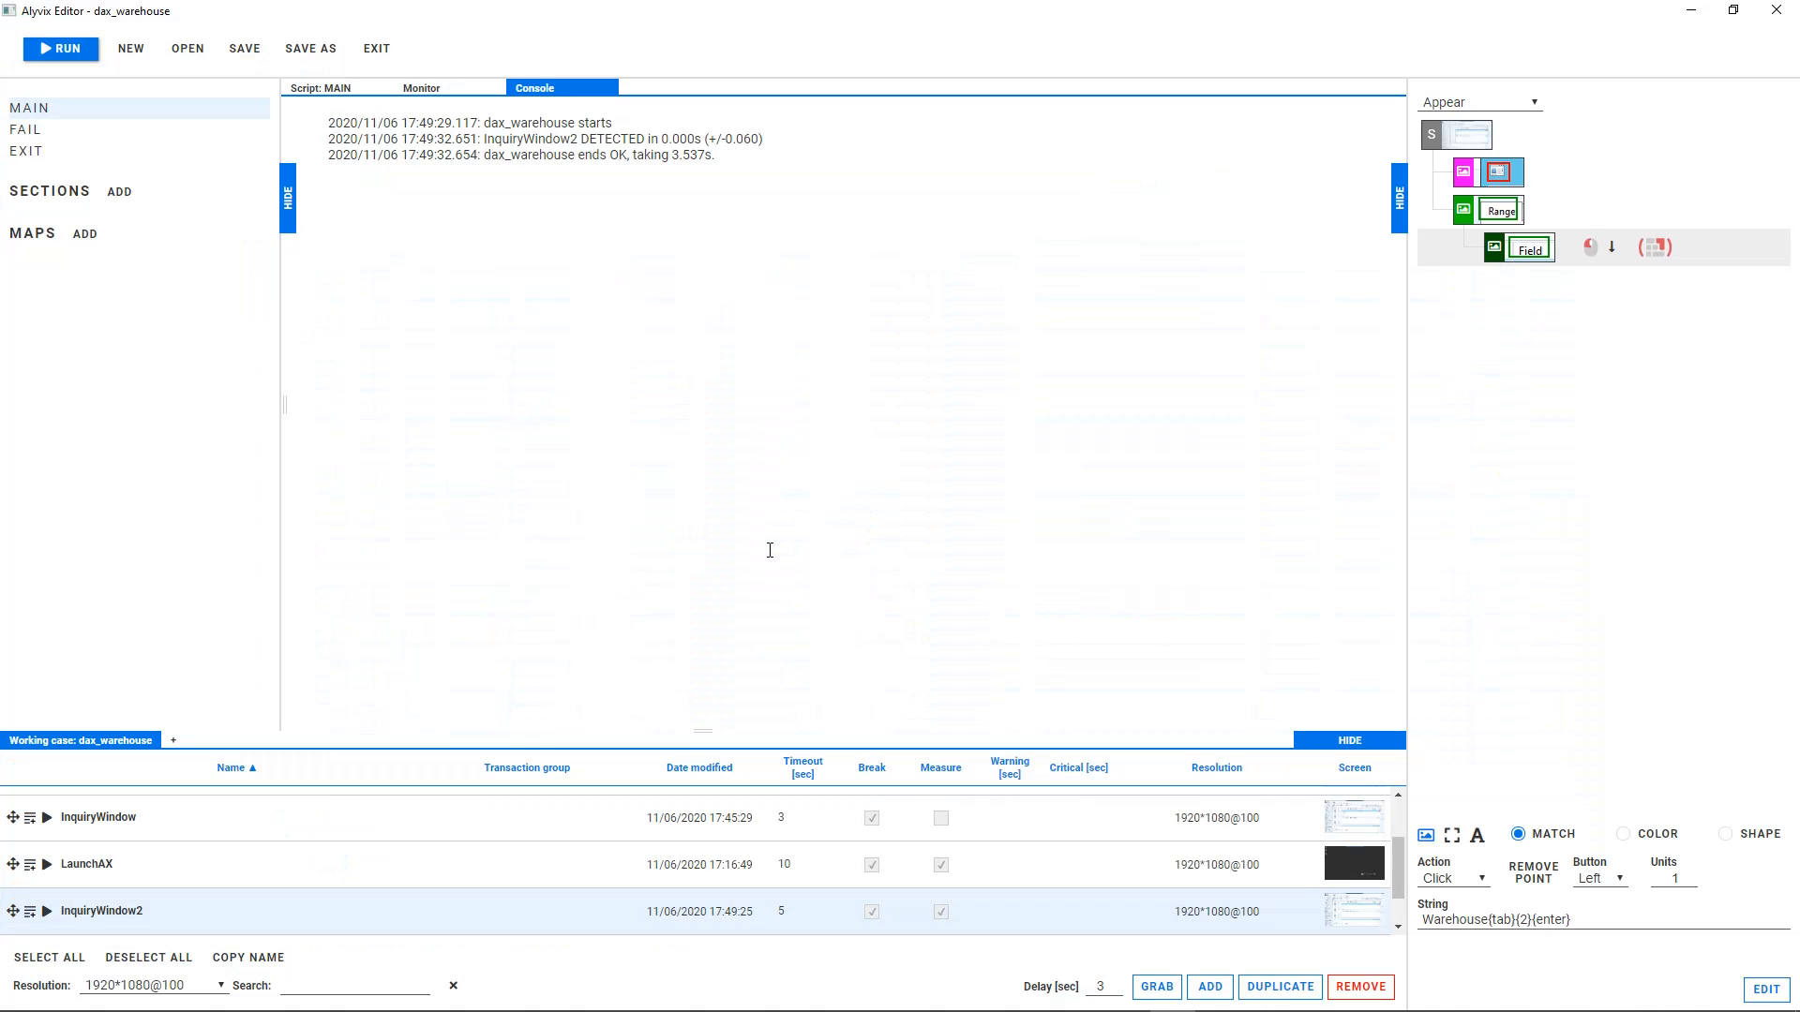
scroll(695, 864, "down", 1)
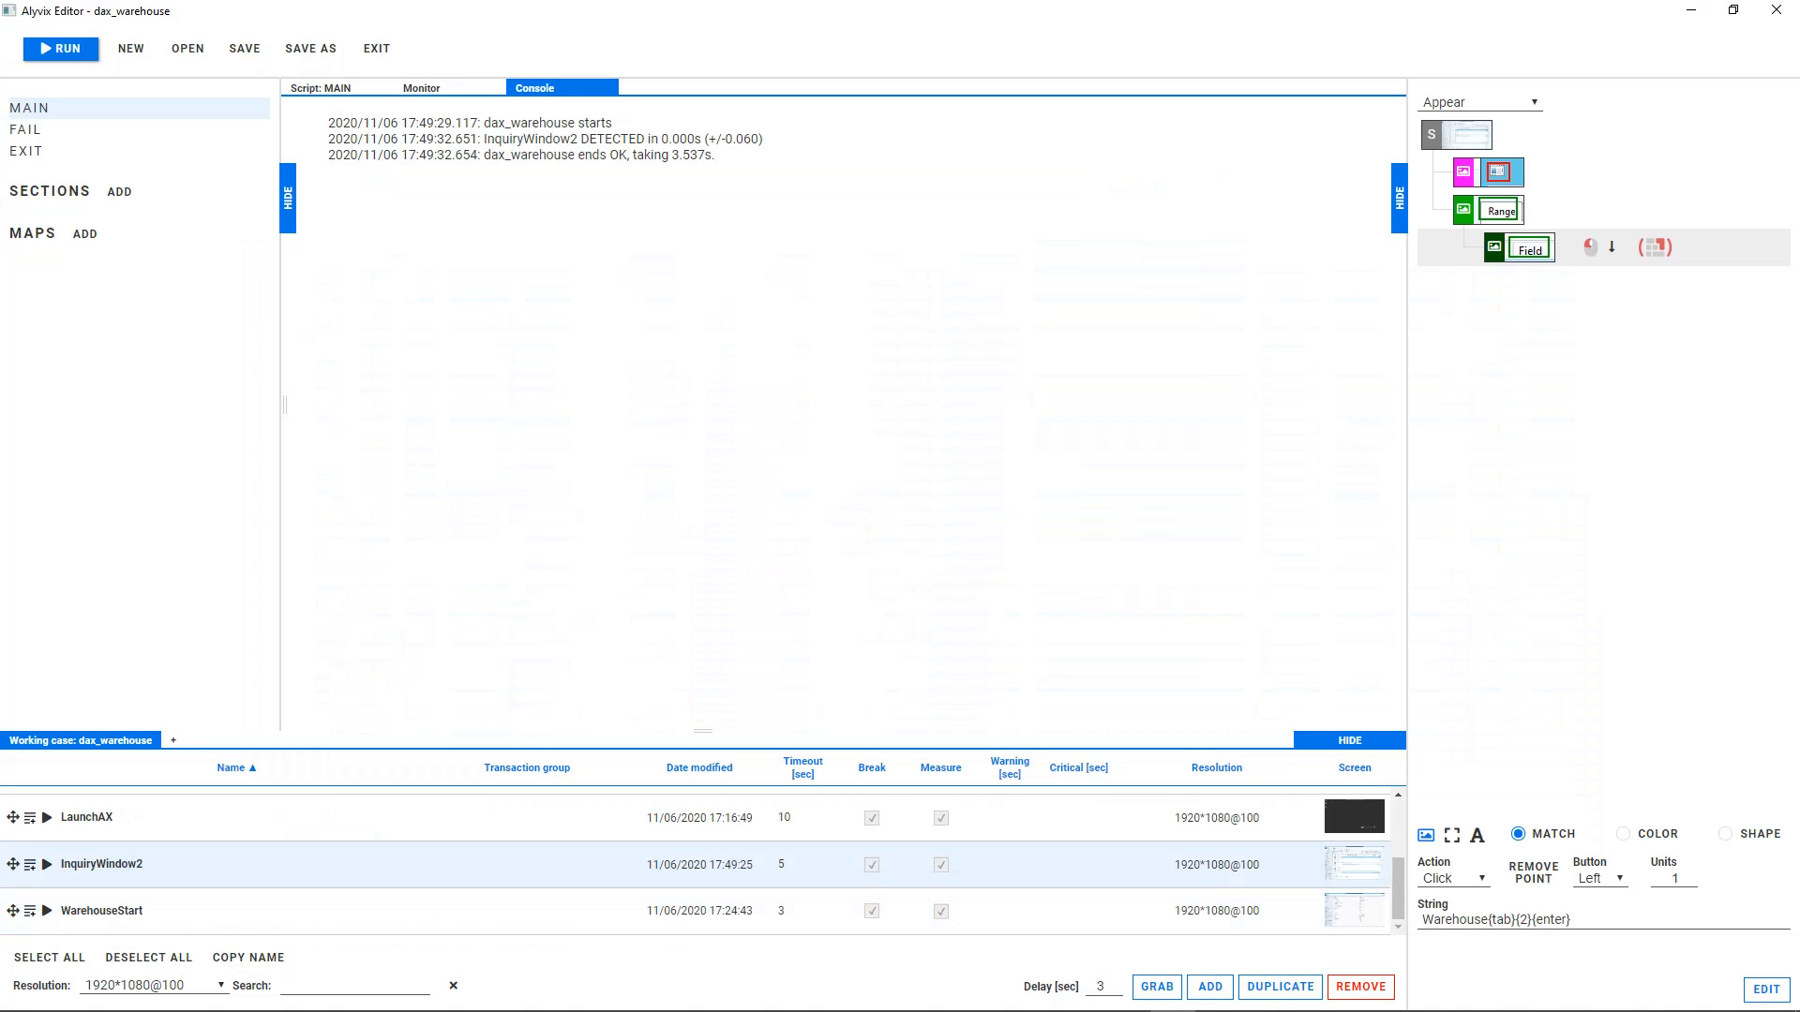
Add a visual object detecting the filtered Active loads title with its filter icon and, in the same group, the Load ID header
left_click(1210, 986)
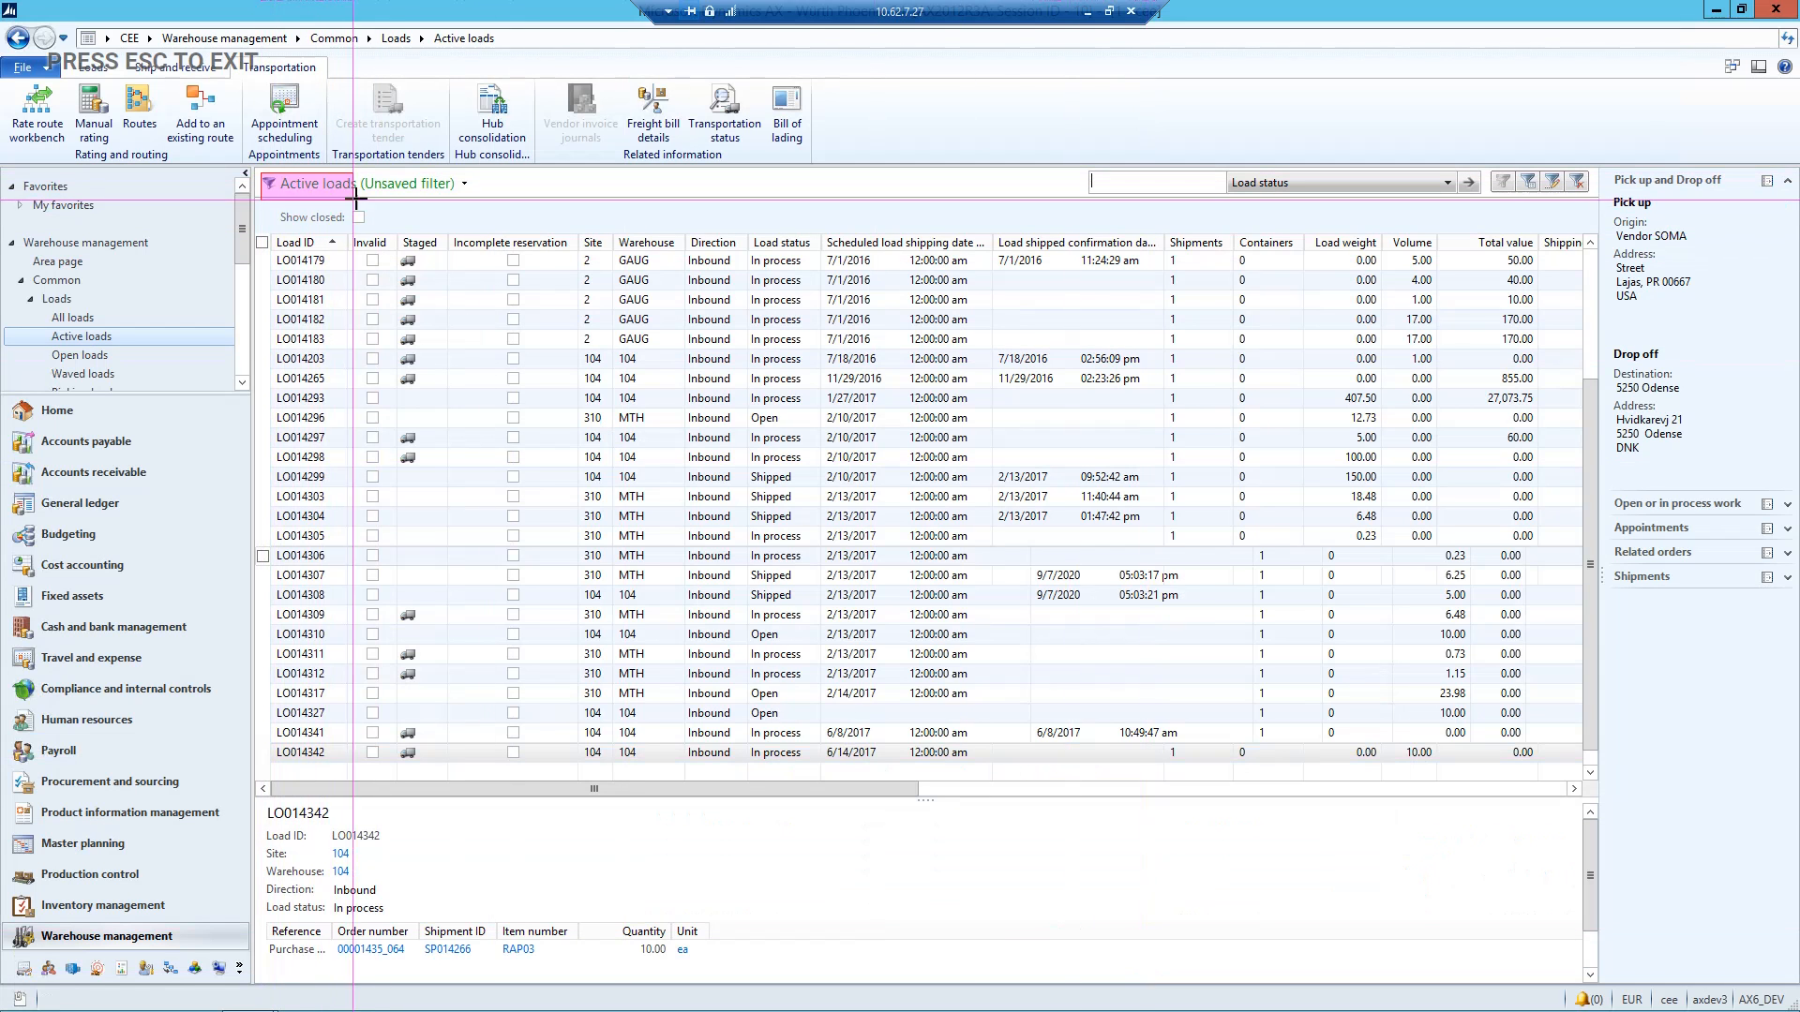
left_click_drag(262, 173, 359, 194)
left_click_drag(270, 232, 328, 250)
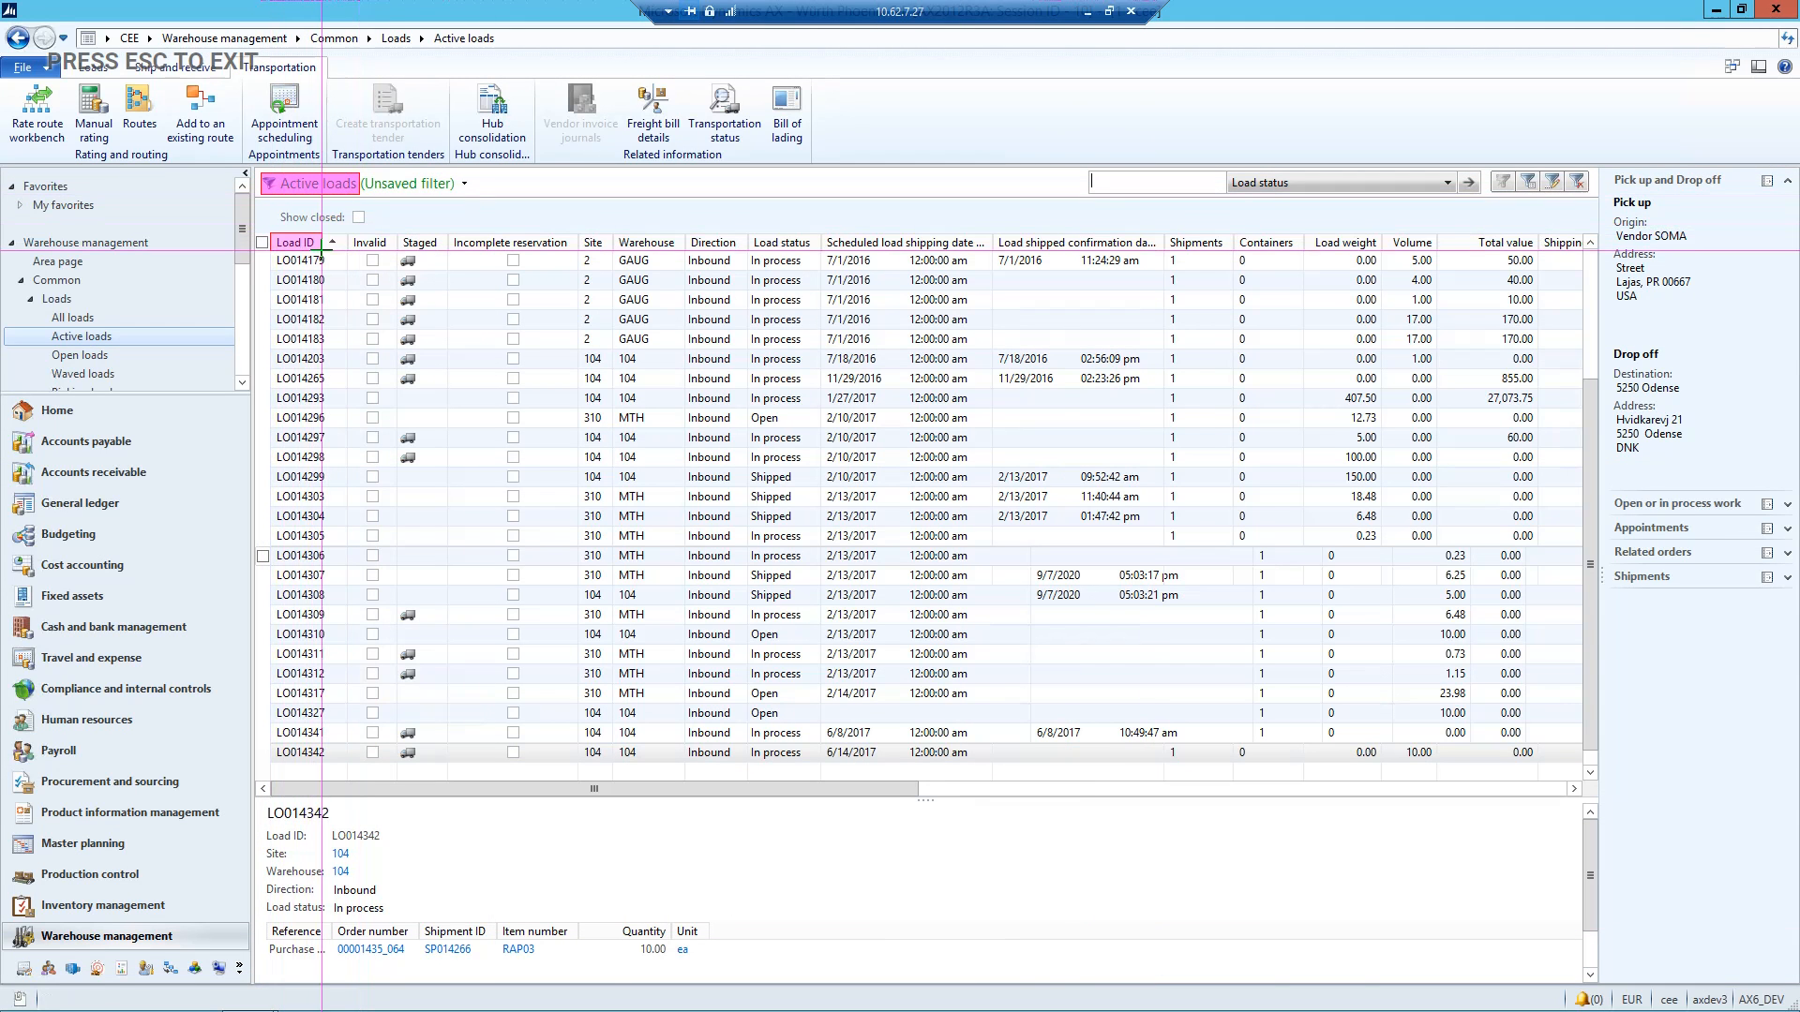
key("ctrl+o")
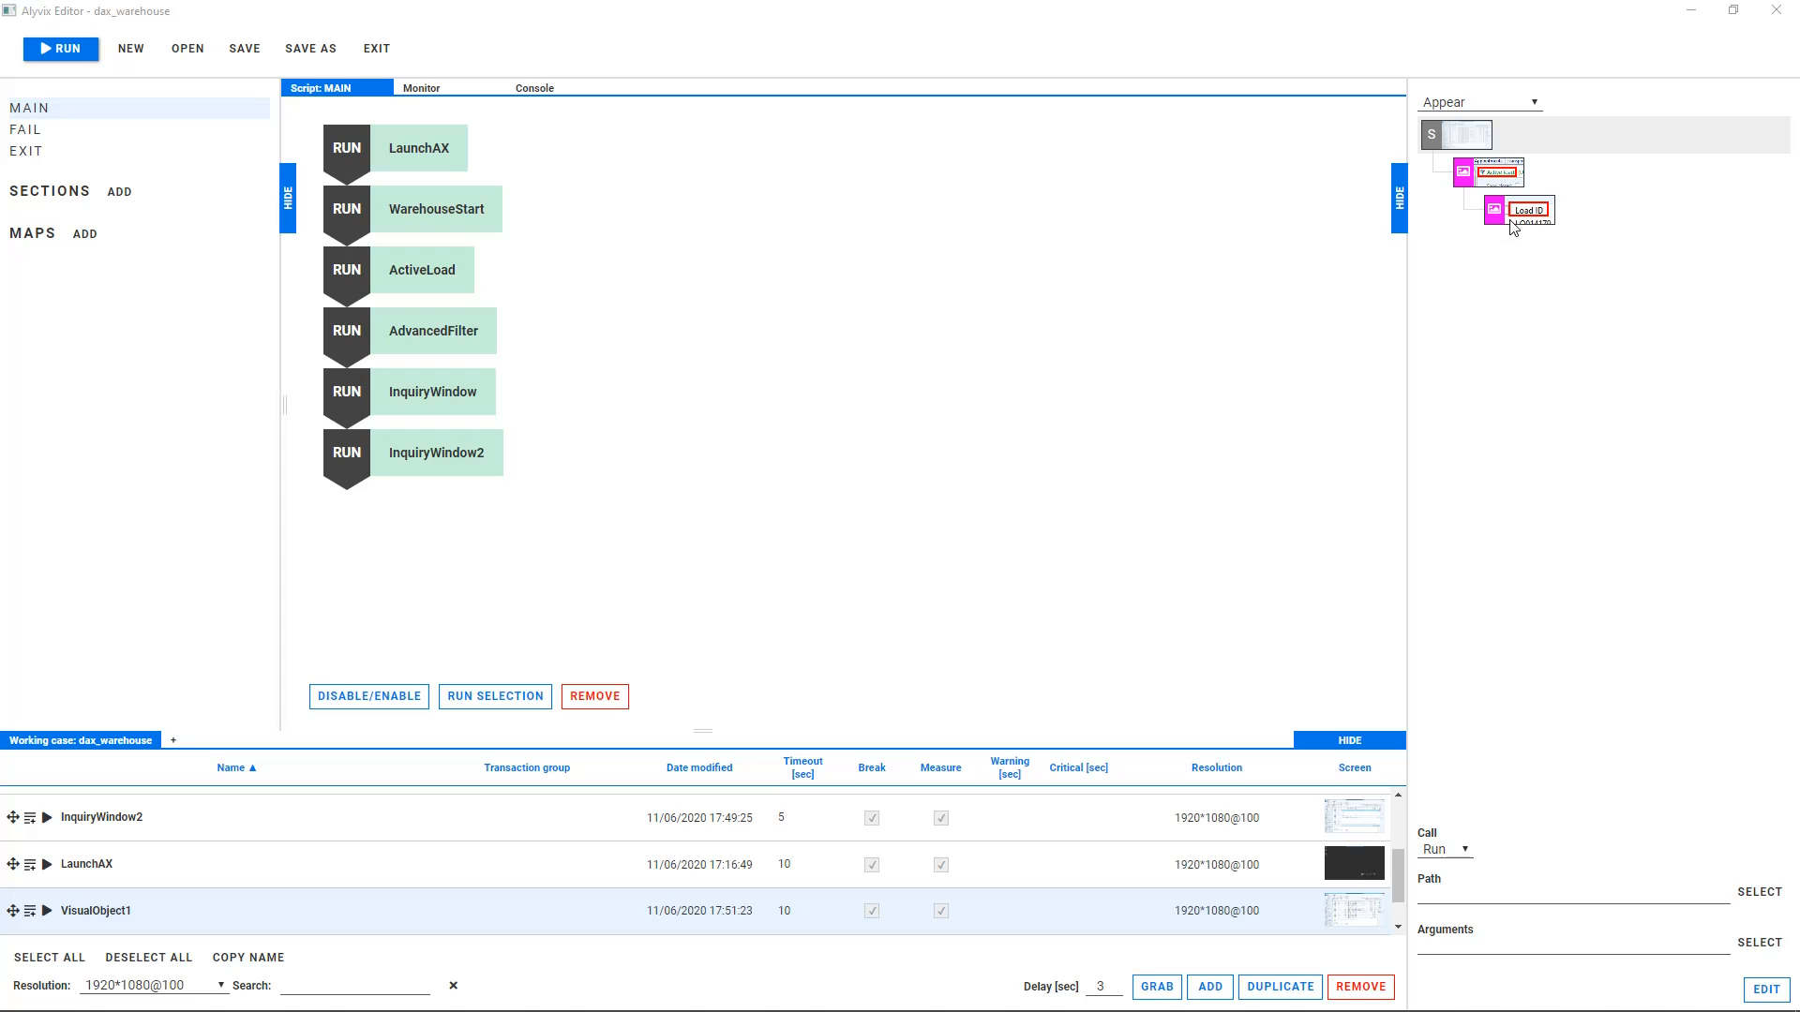
Set the Load ID component's action to Click with a custom click point on a load row below the header
left_click(1513, 228)
left_click(1479, 881)
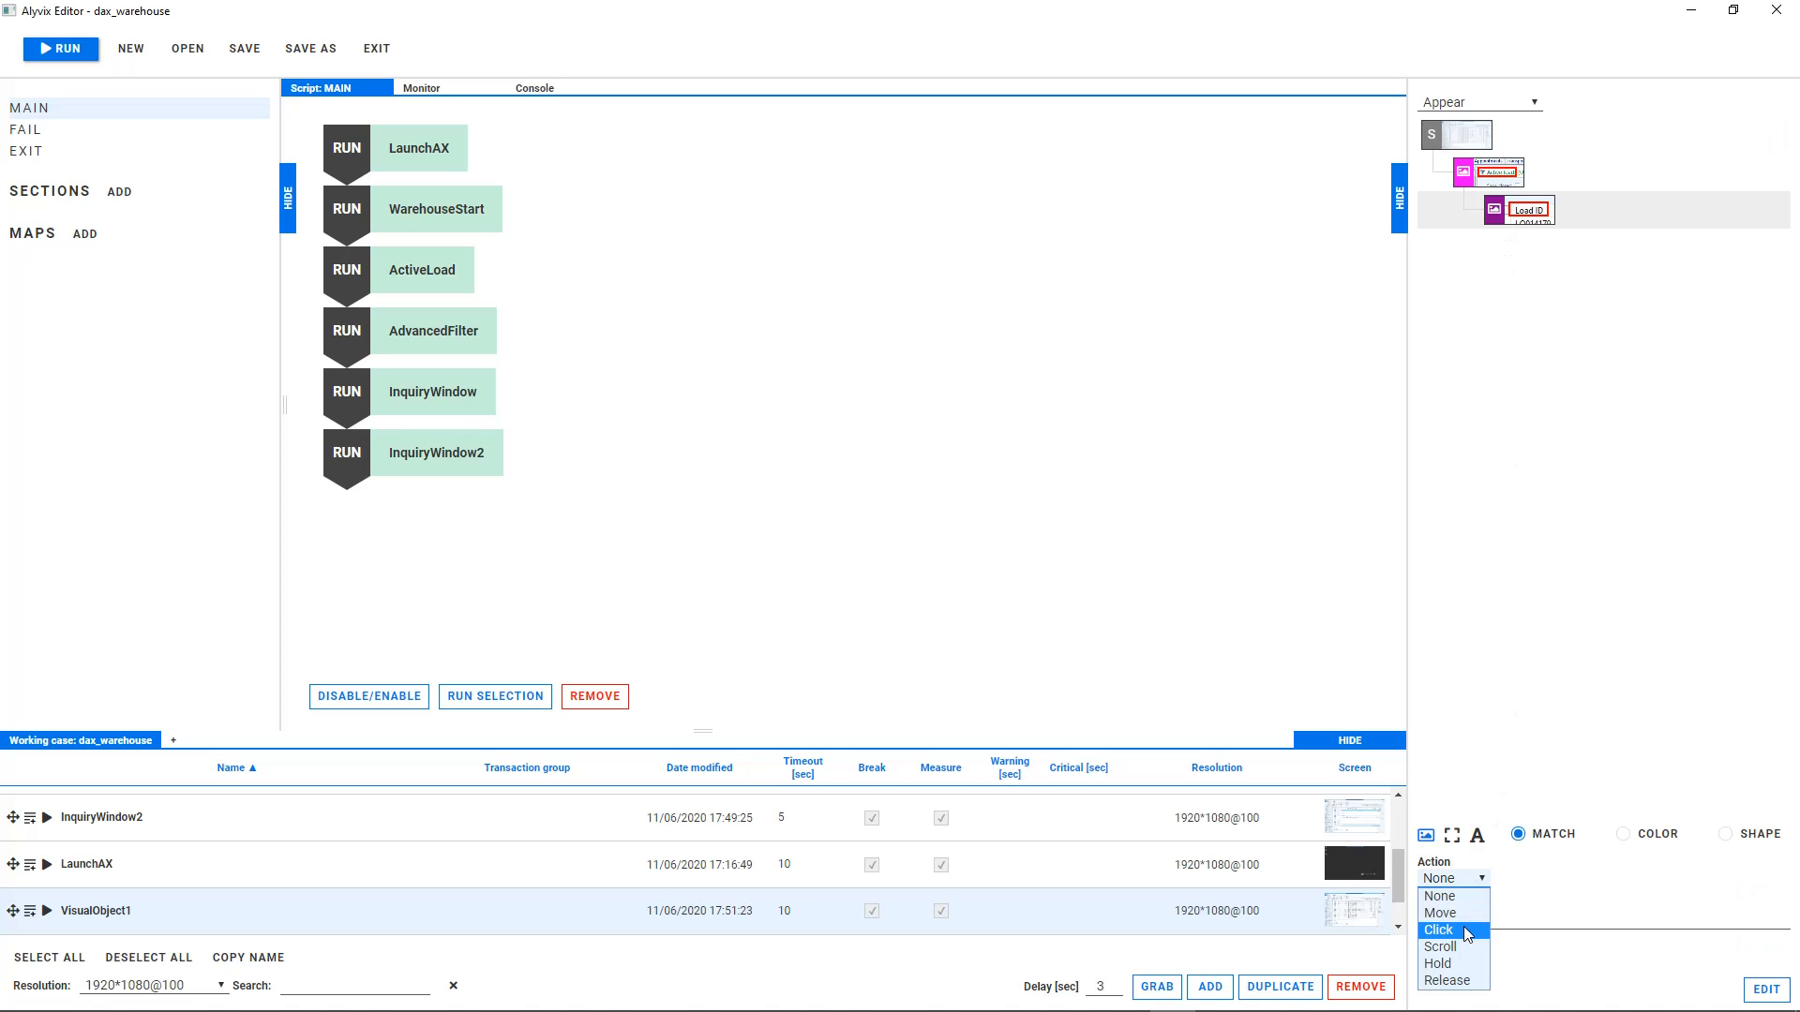
left_click(1464, 926)
left_click(1531, 872)
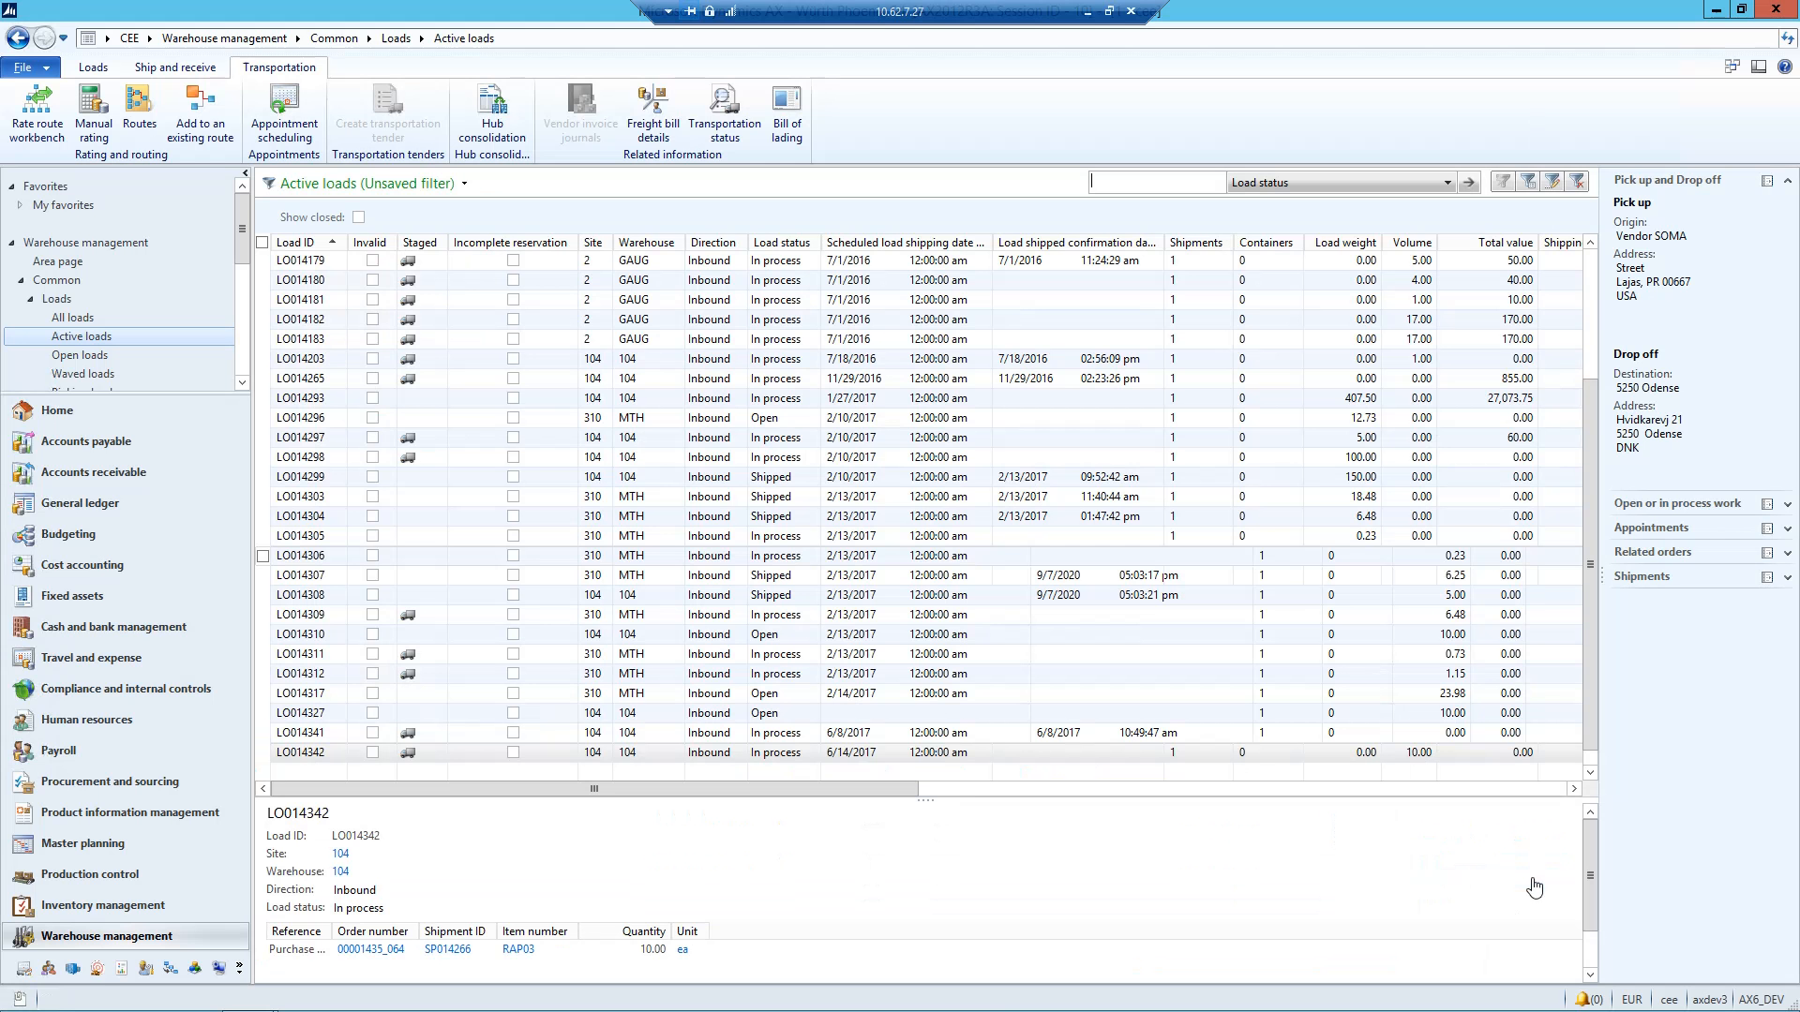
left_click(294, 301)
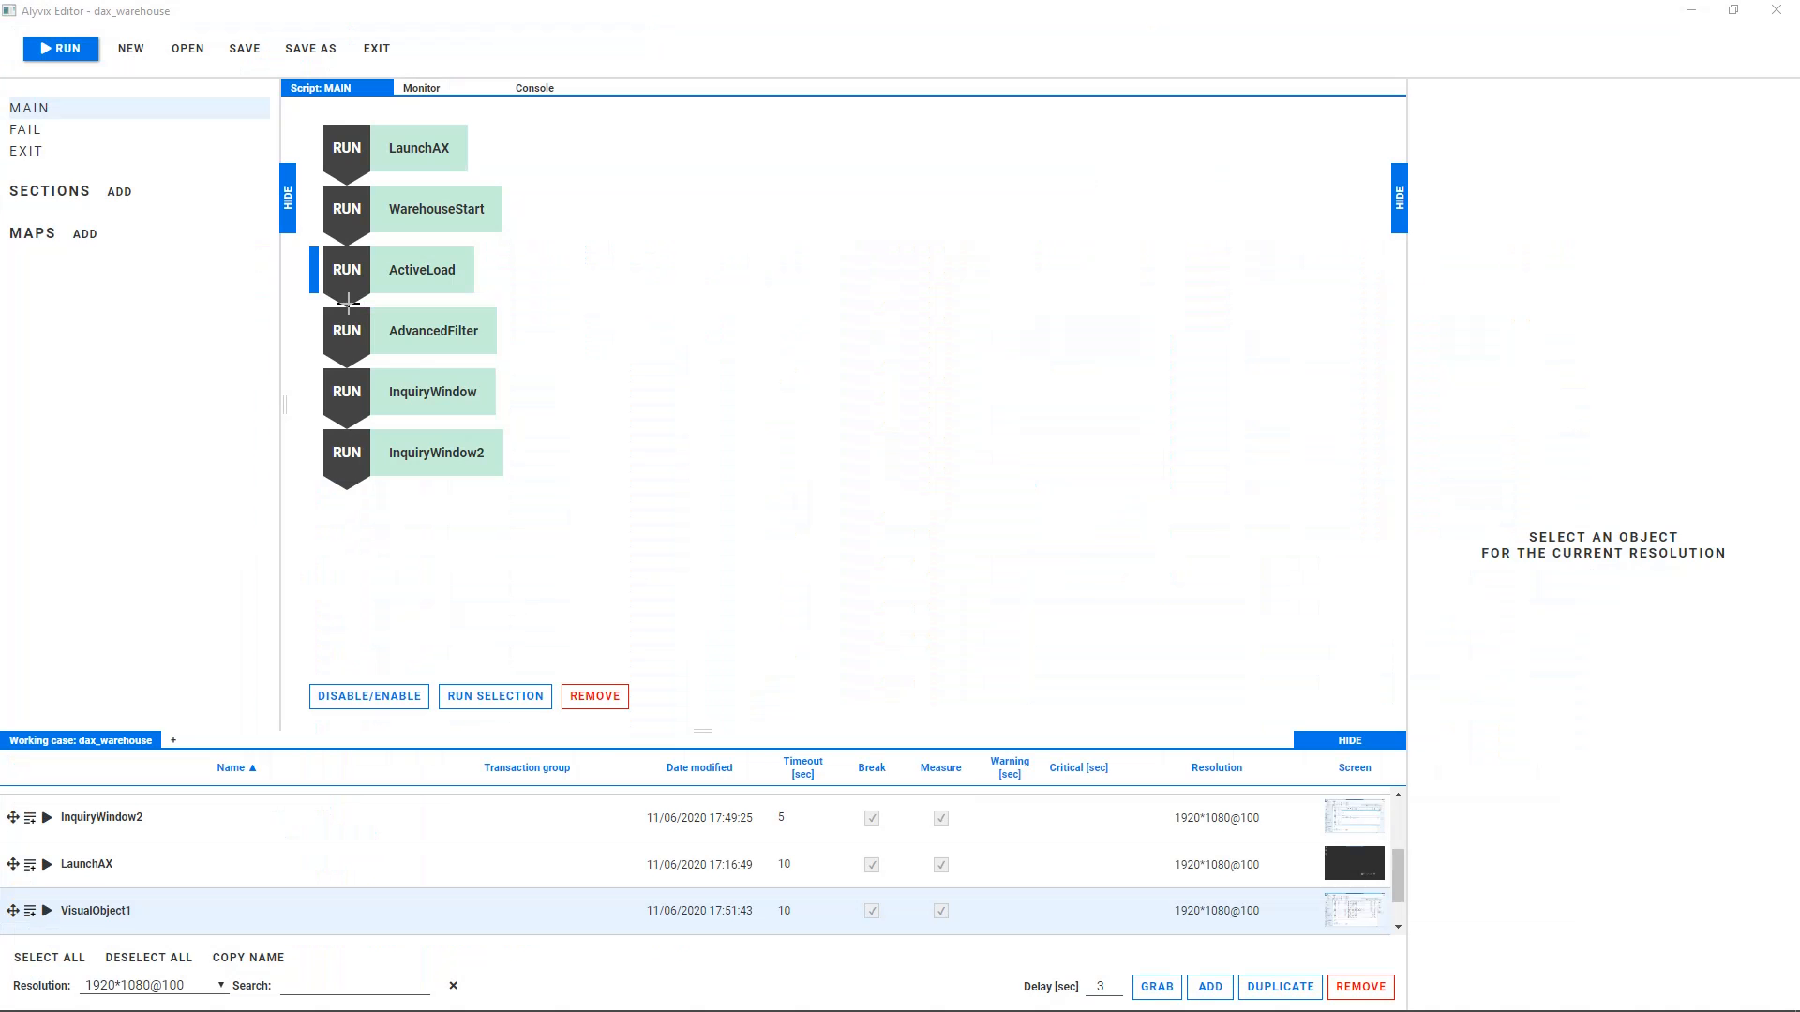
Set the Load ID click to 2 units and rename its object LoadDetail, with a 3-second timeout and Measure disabled
left_click(1687, 873)
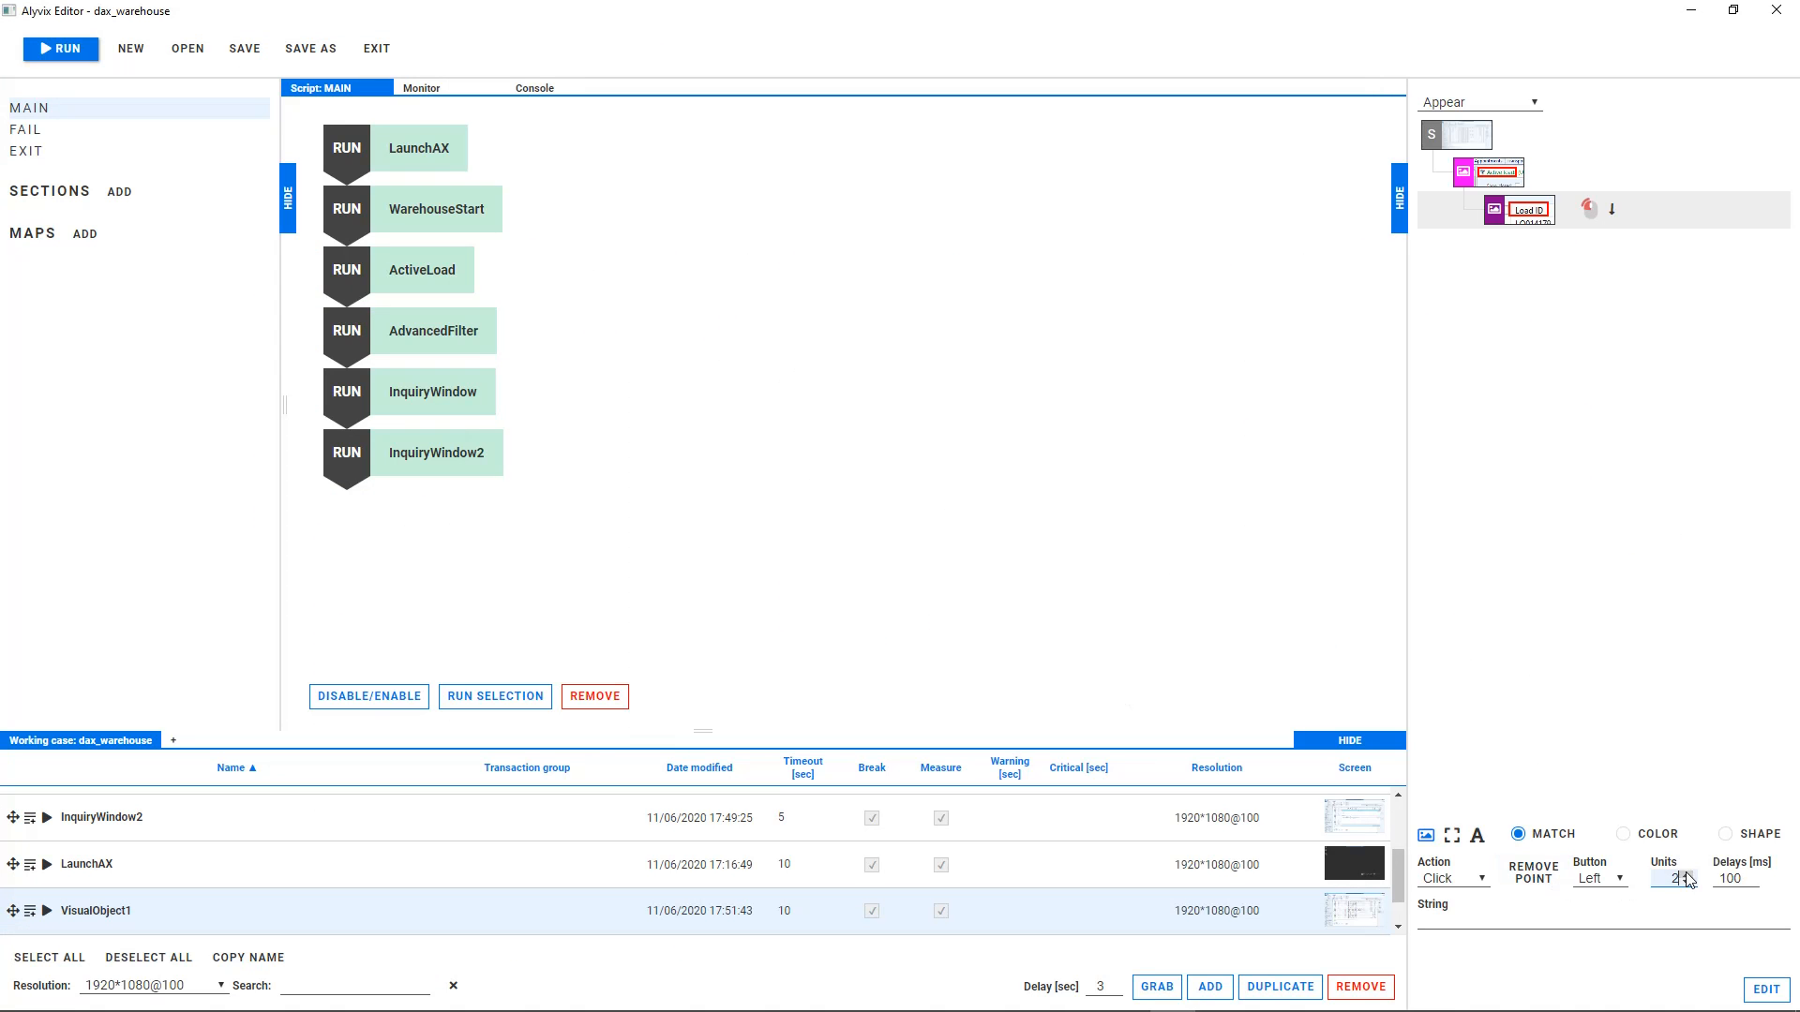
double_click(59, 907)
double_click(59, 908)
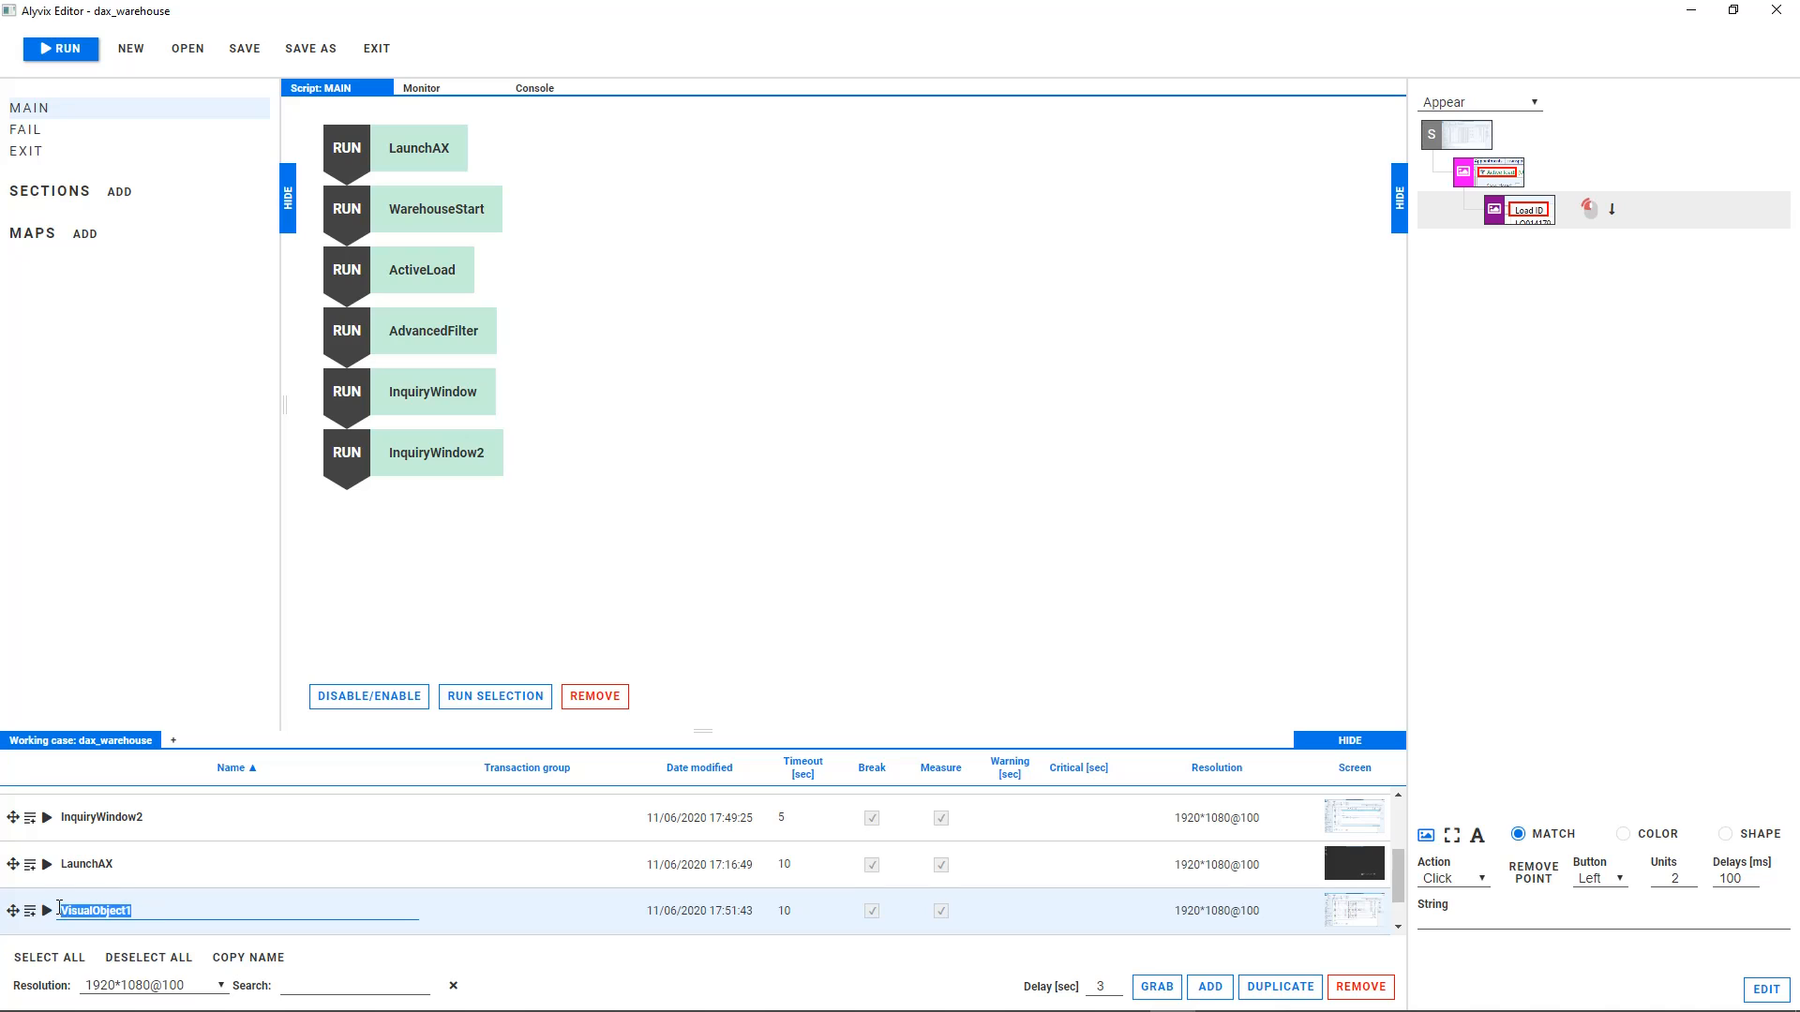
type("LoadDetail")
double_click(783, 911)
type("3")
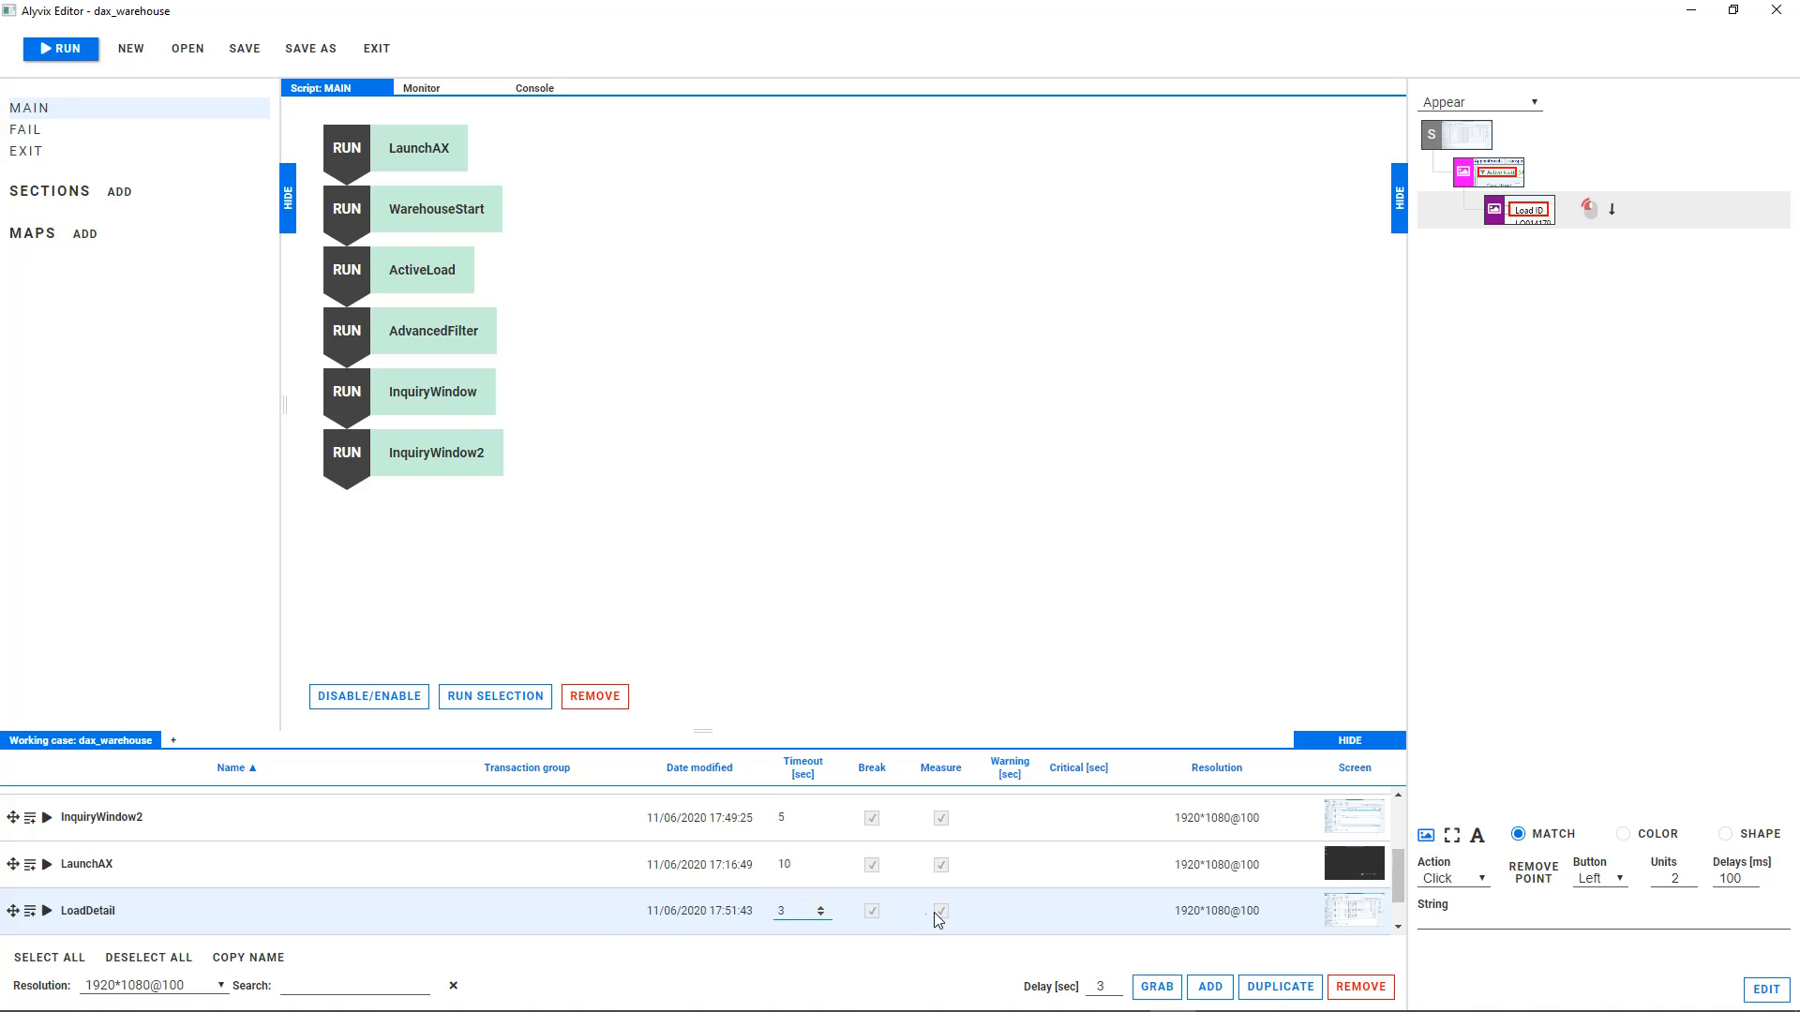
left_click(941, 911)
Append LoadDetail to the MAIN script and run the object to open the load's details
left_click(31, 915)
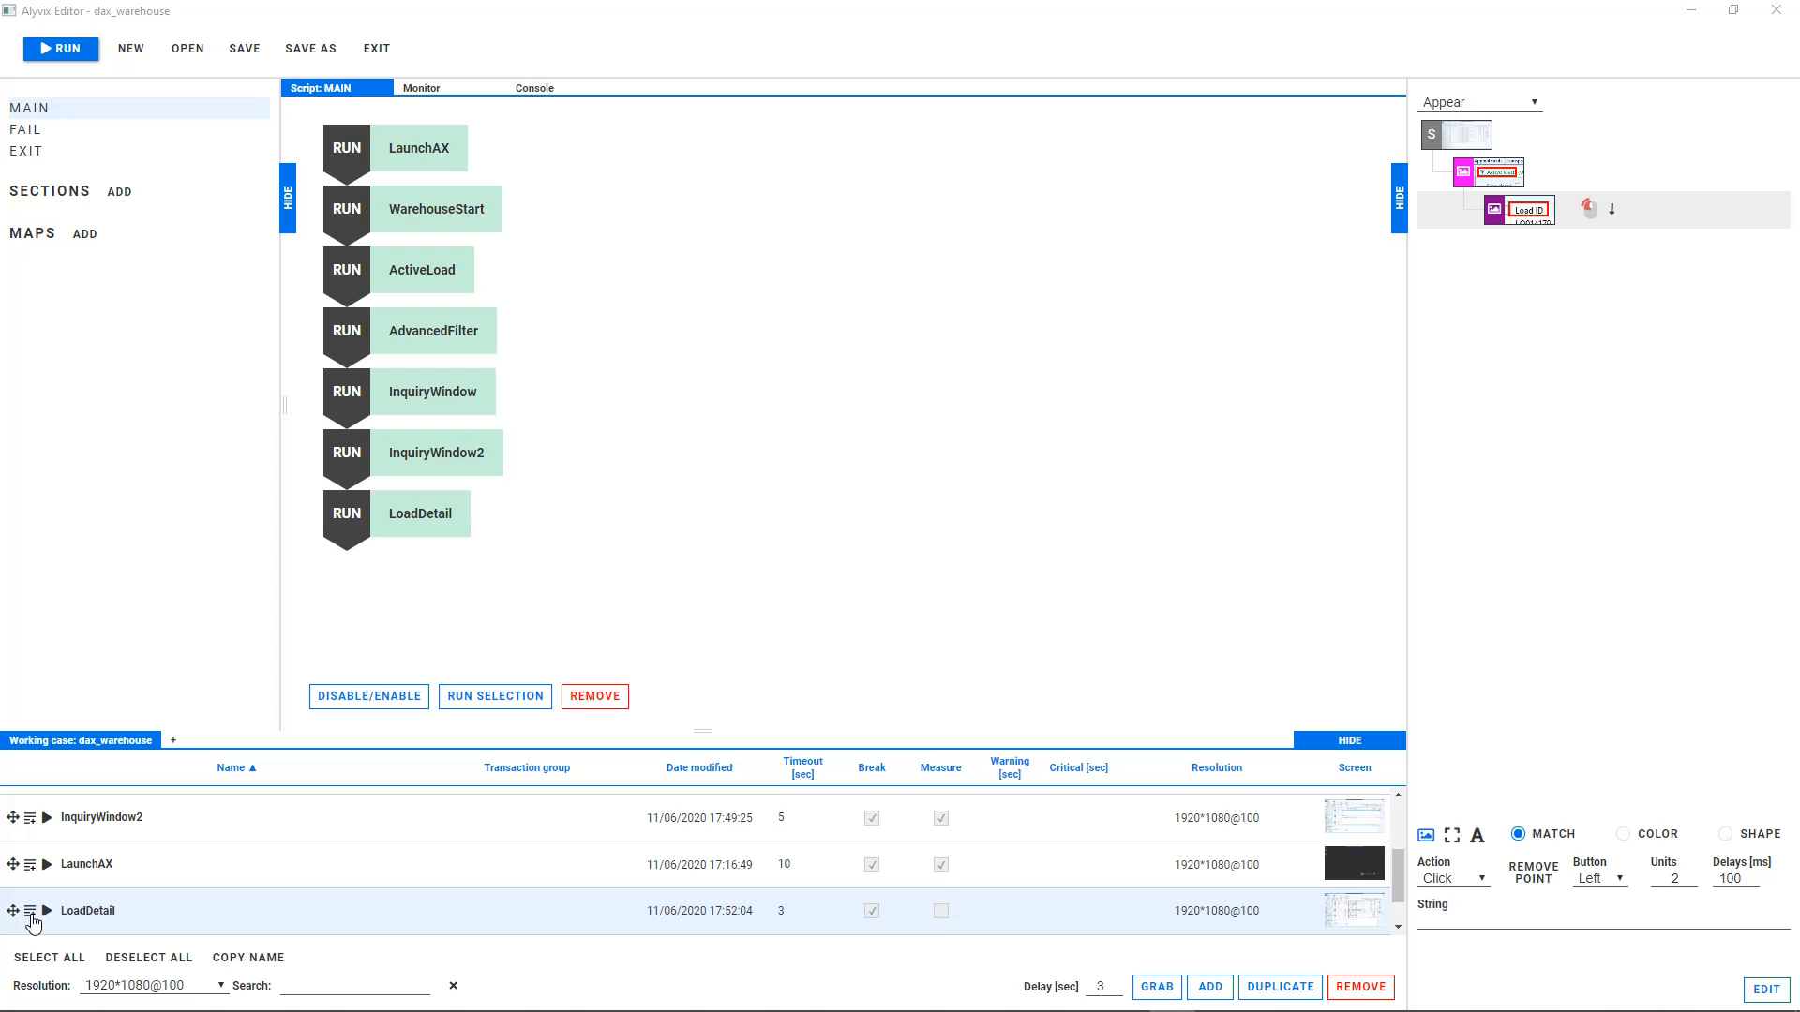
left_click(47, 912)
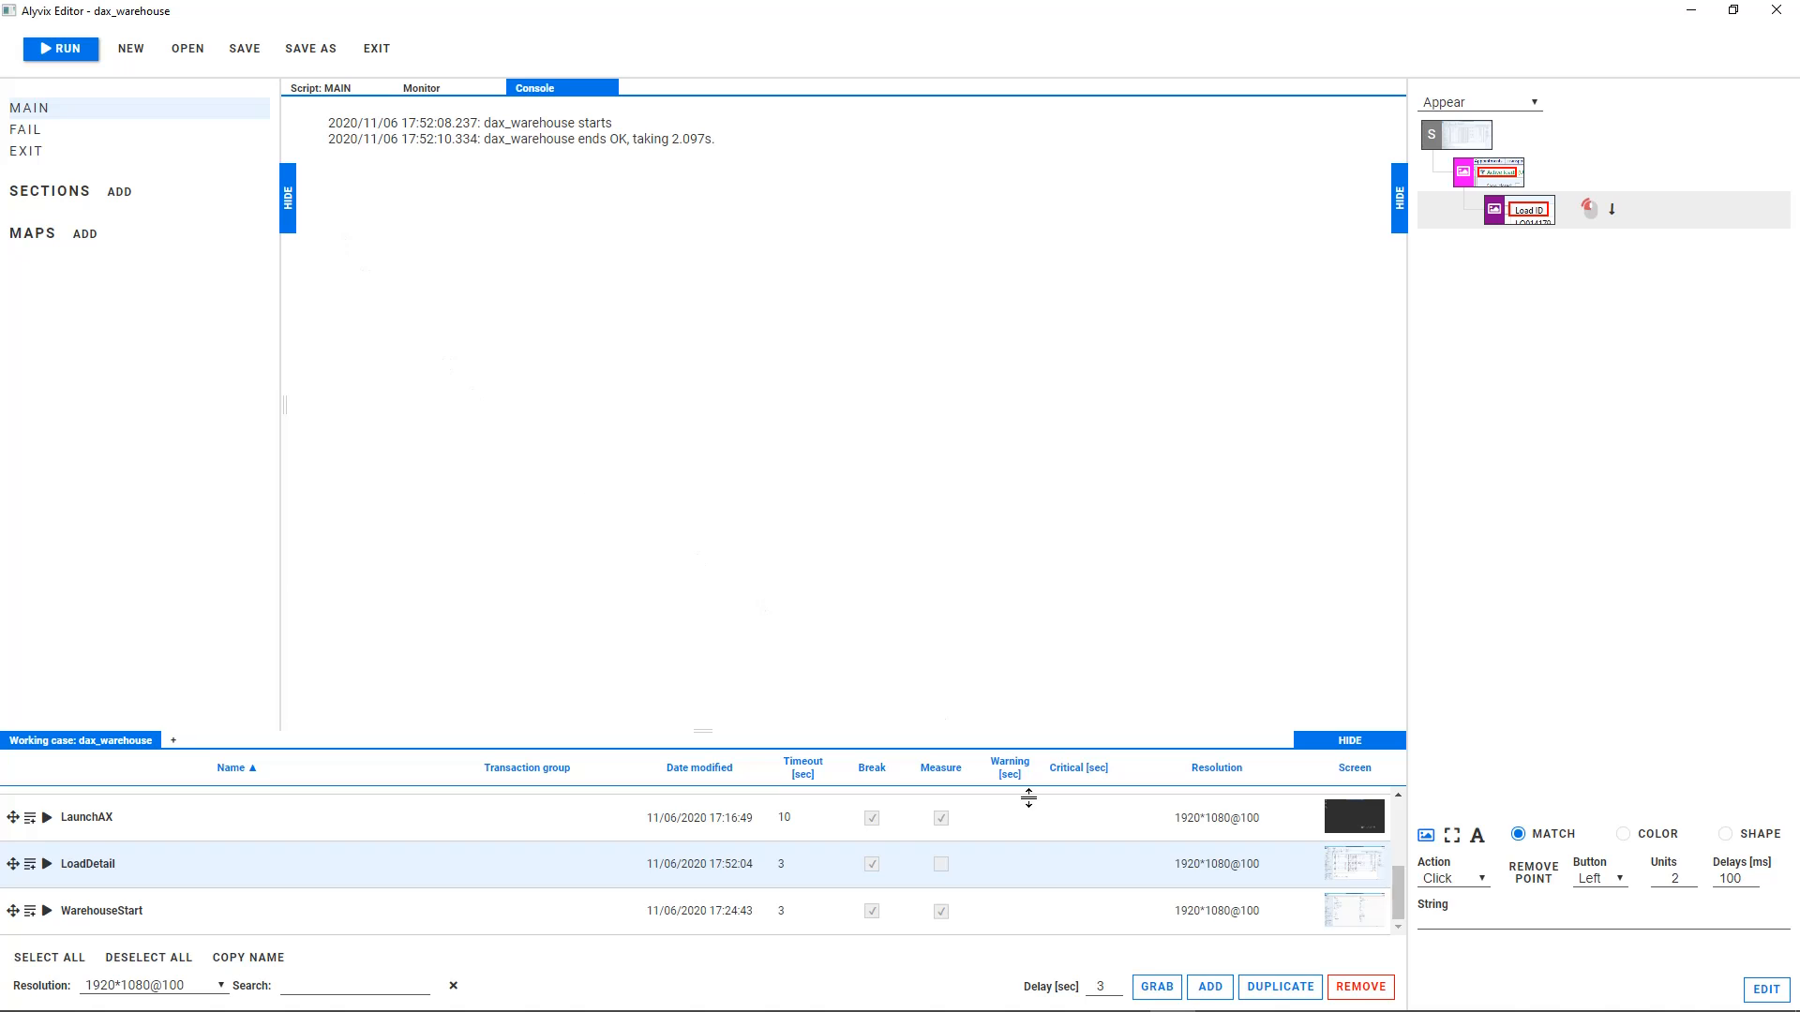
Add a visual object detecting the Load details window icon and title, plus the Item number header in a separate group
left_click(1193, 978)
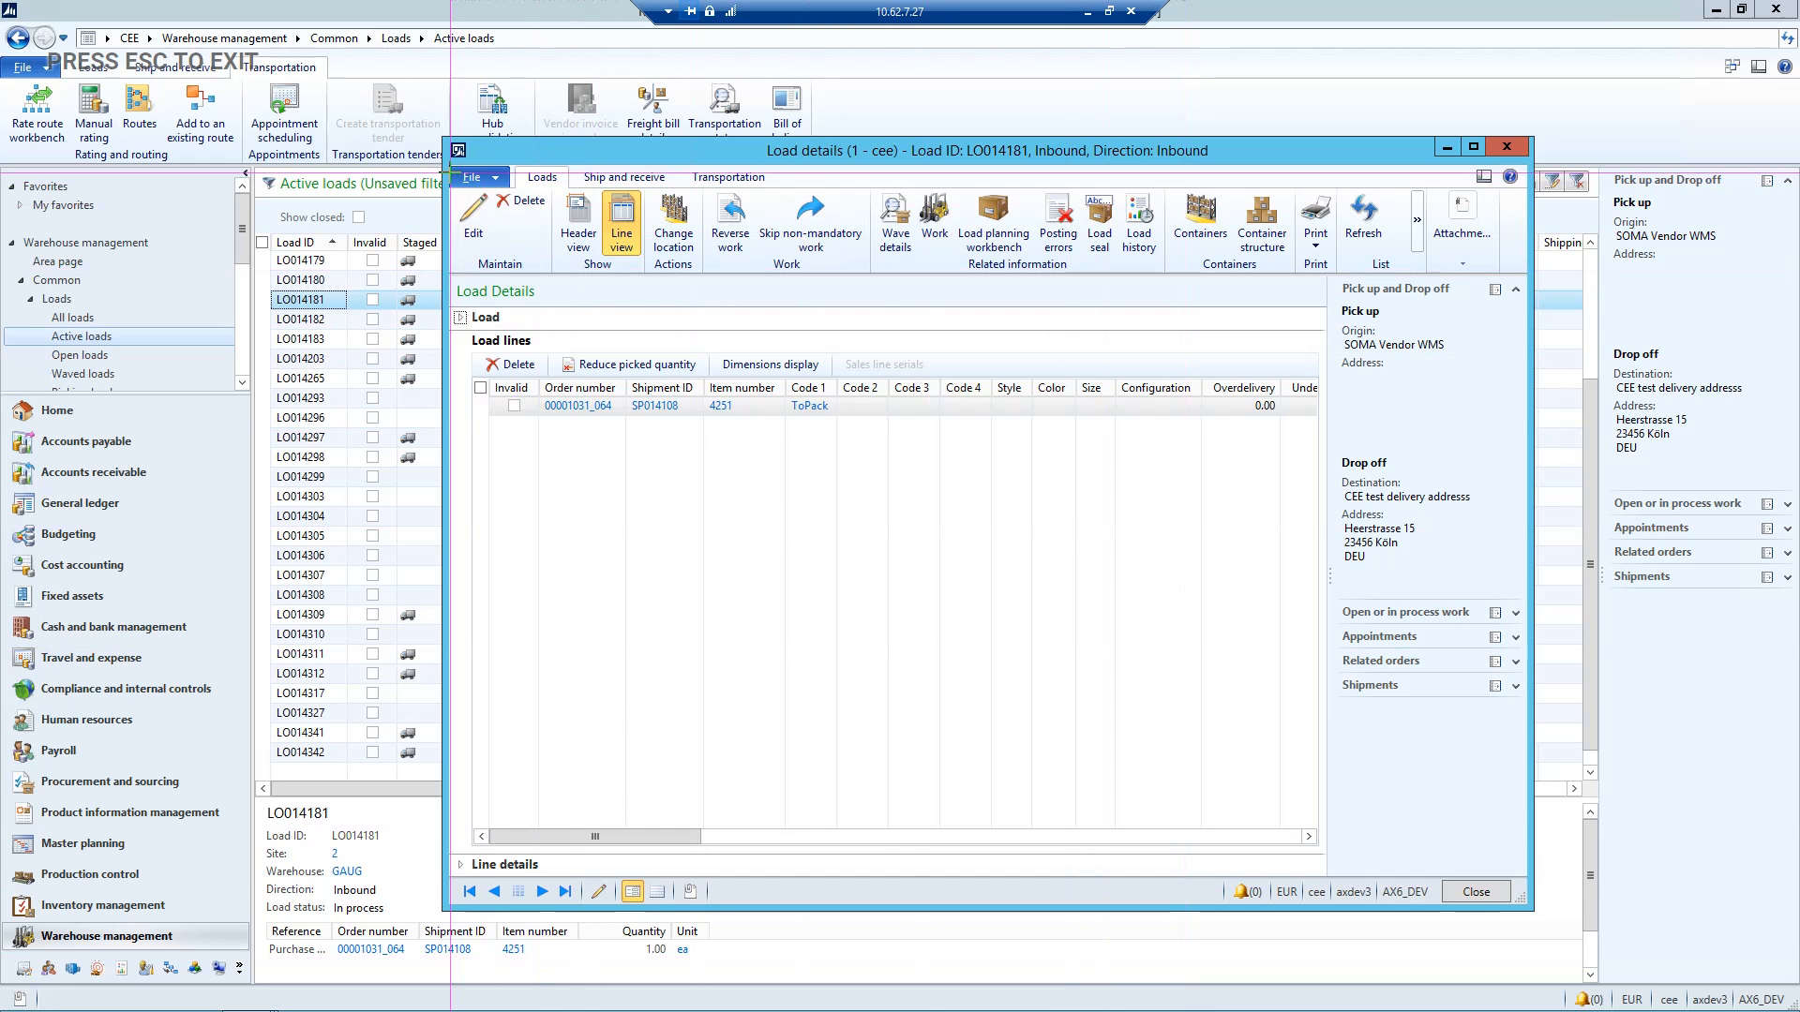
left_click_drag(758, 136, 853, 167)
left_click_drag(703, 380, 781, 396)
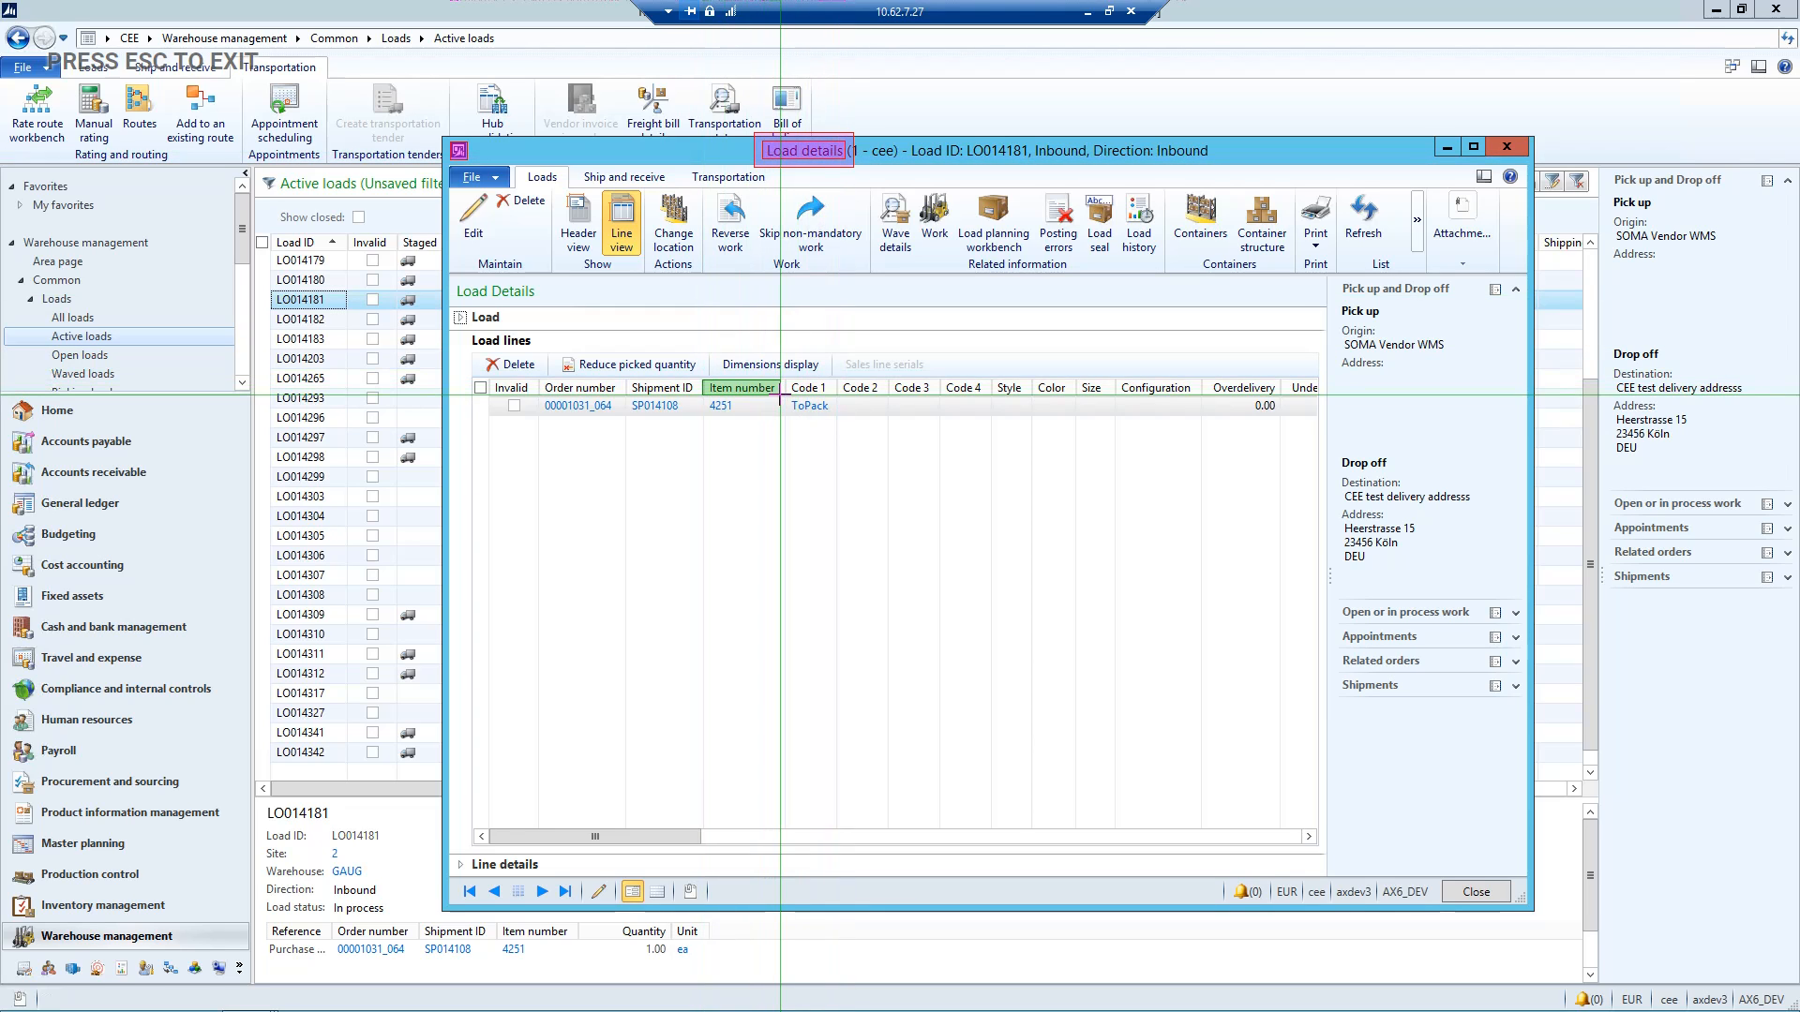
key("Escape")
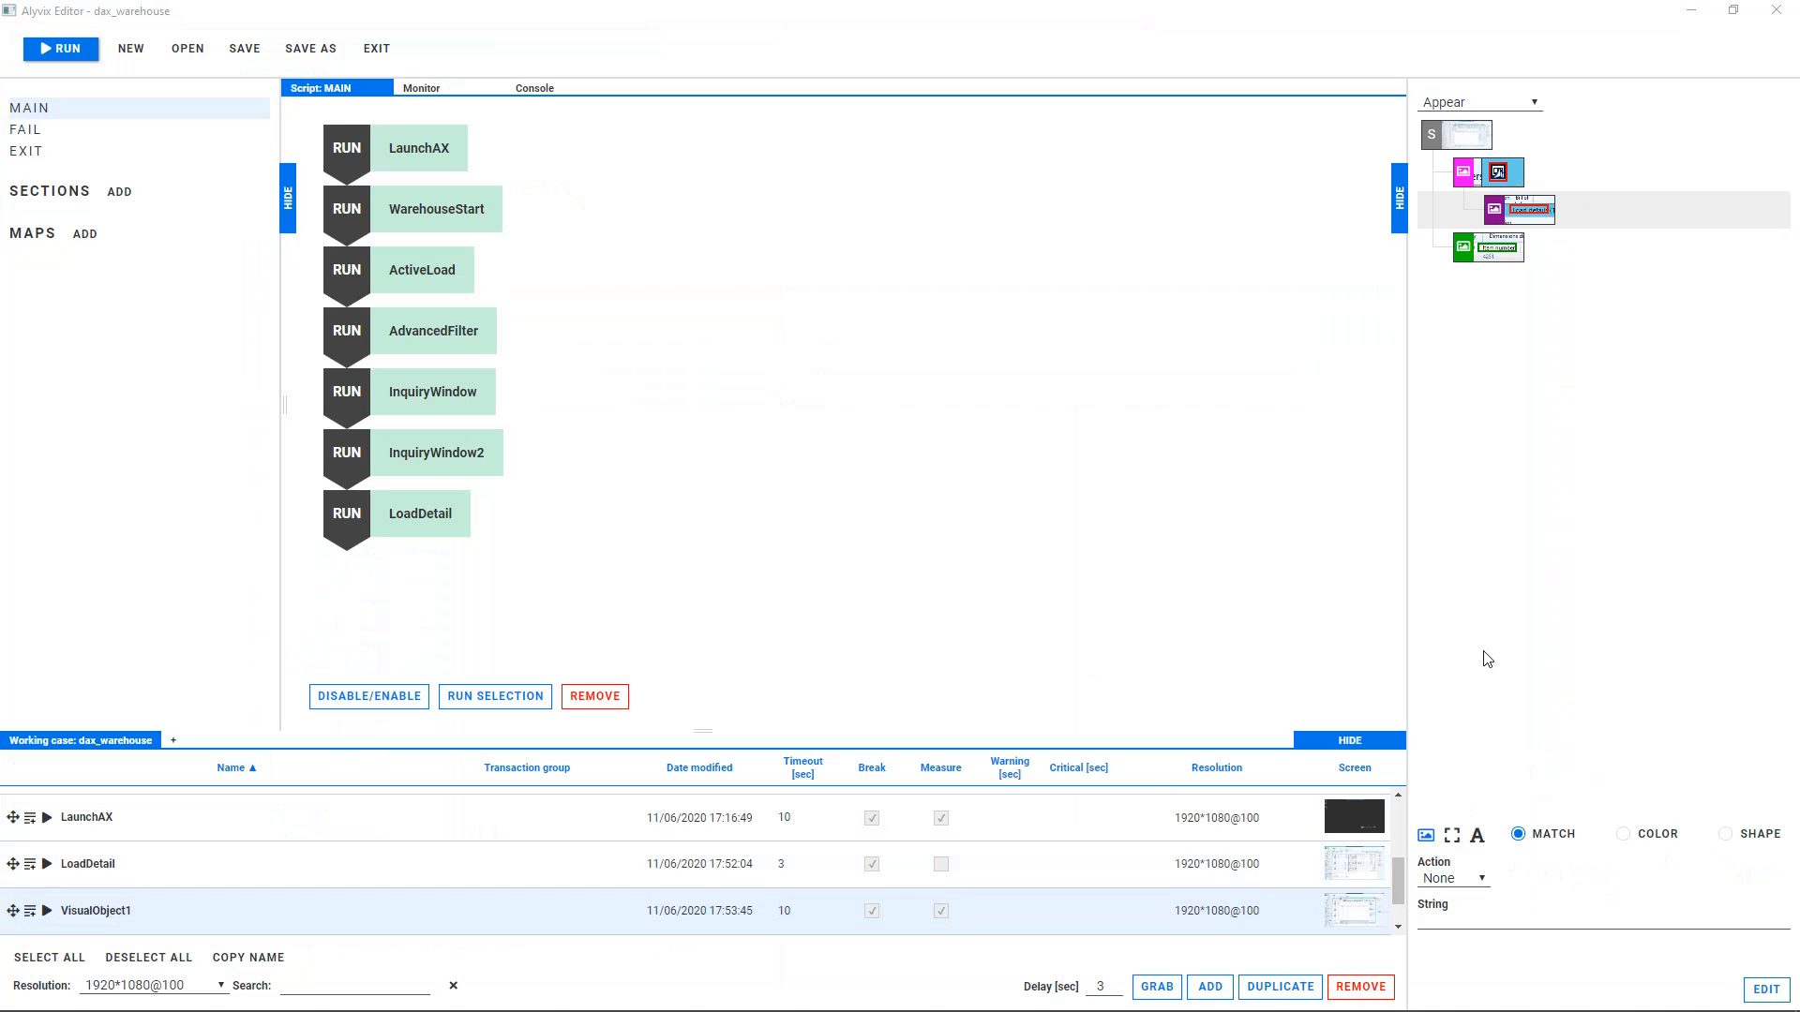
Set the Item number component's action to Click with a custom click point on the item value below the header
left_click(1501, 253)
left_click(1468, 879)
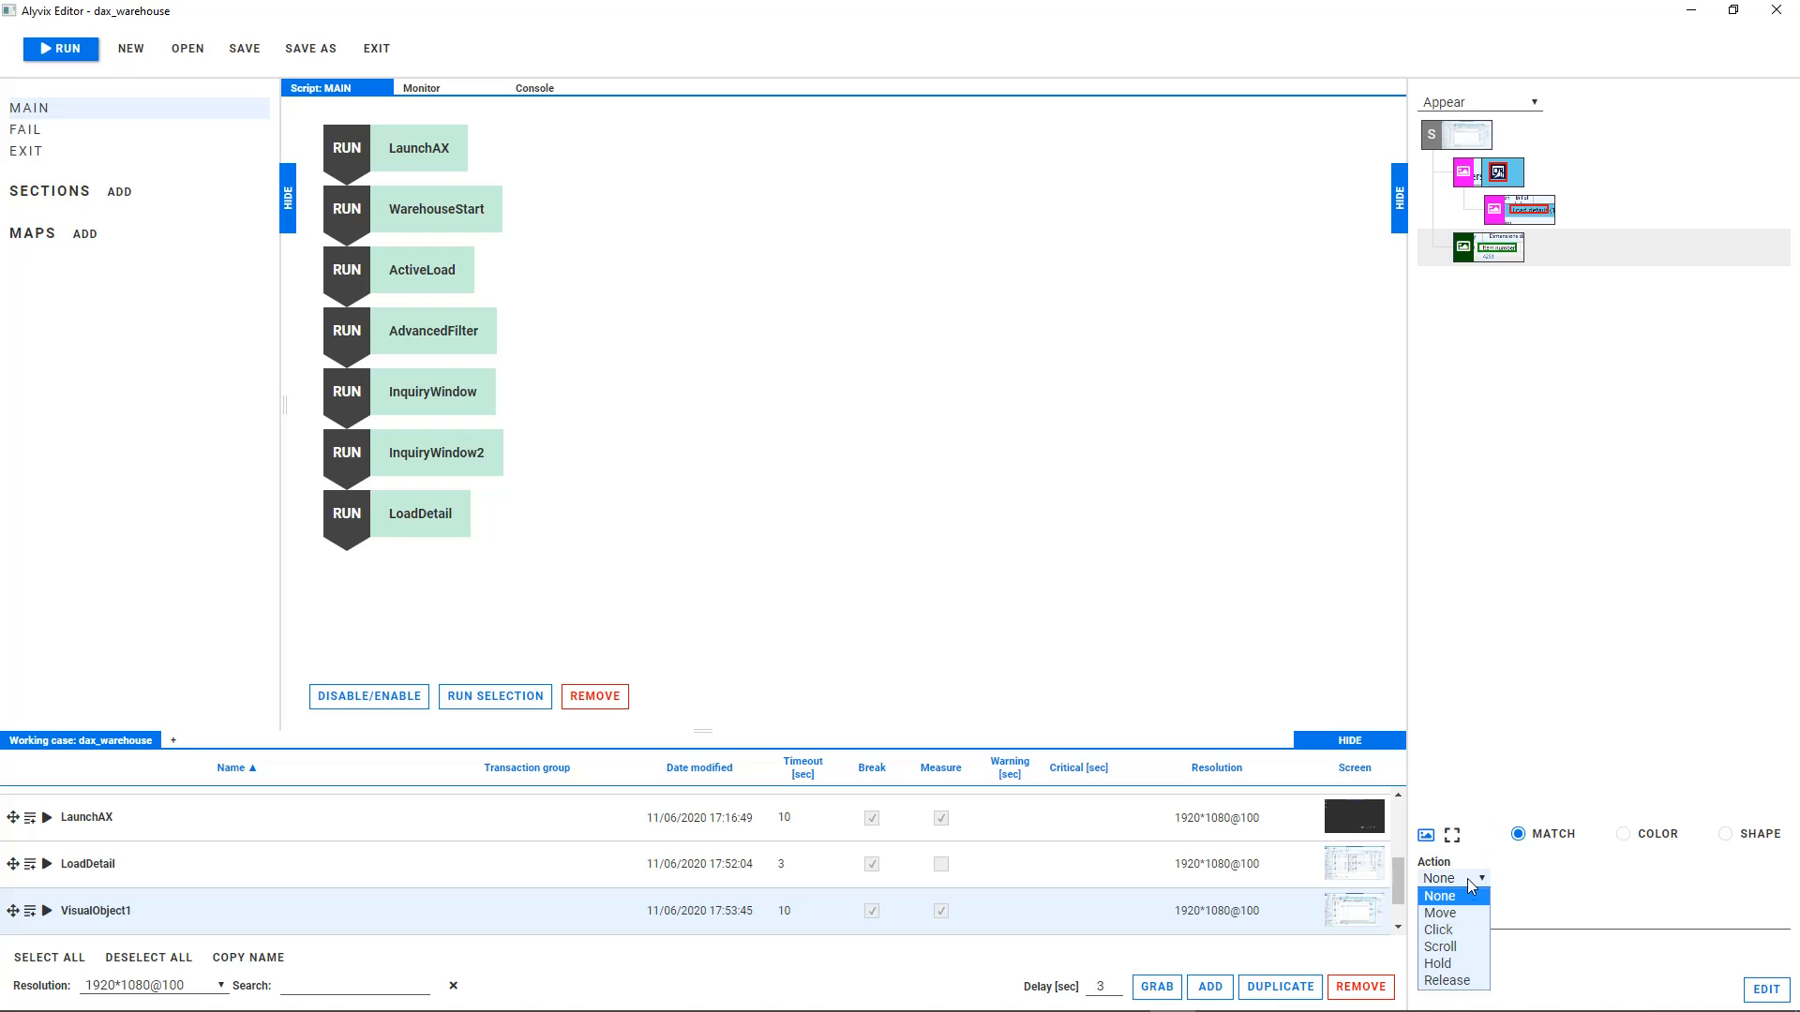
left_click(1465, 930)
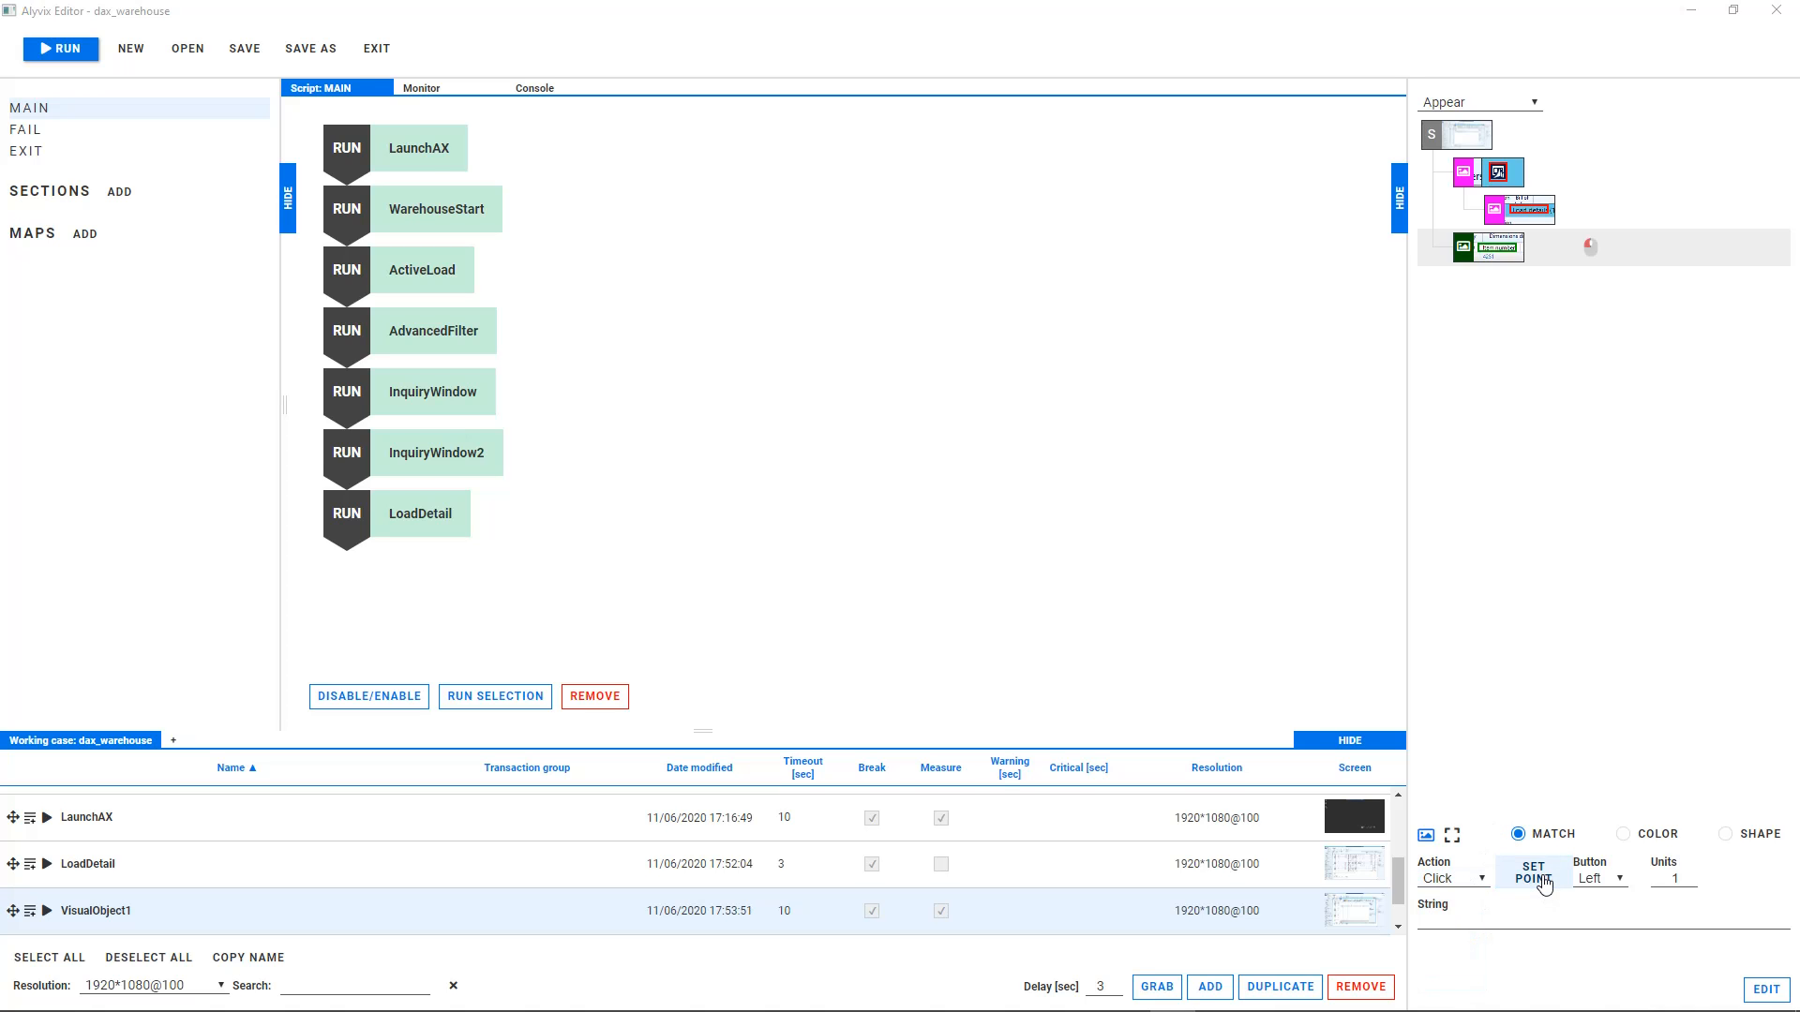
left_click(1542, 880)
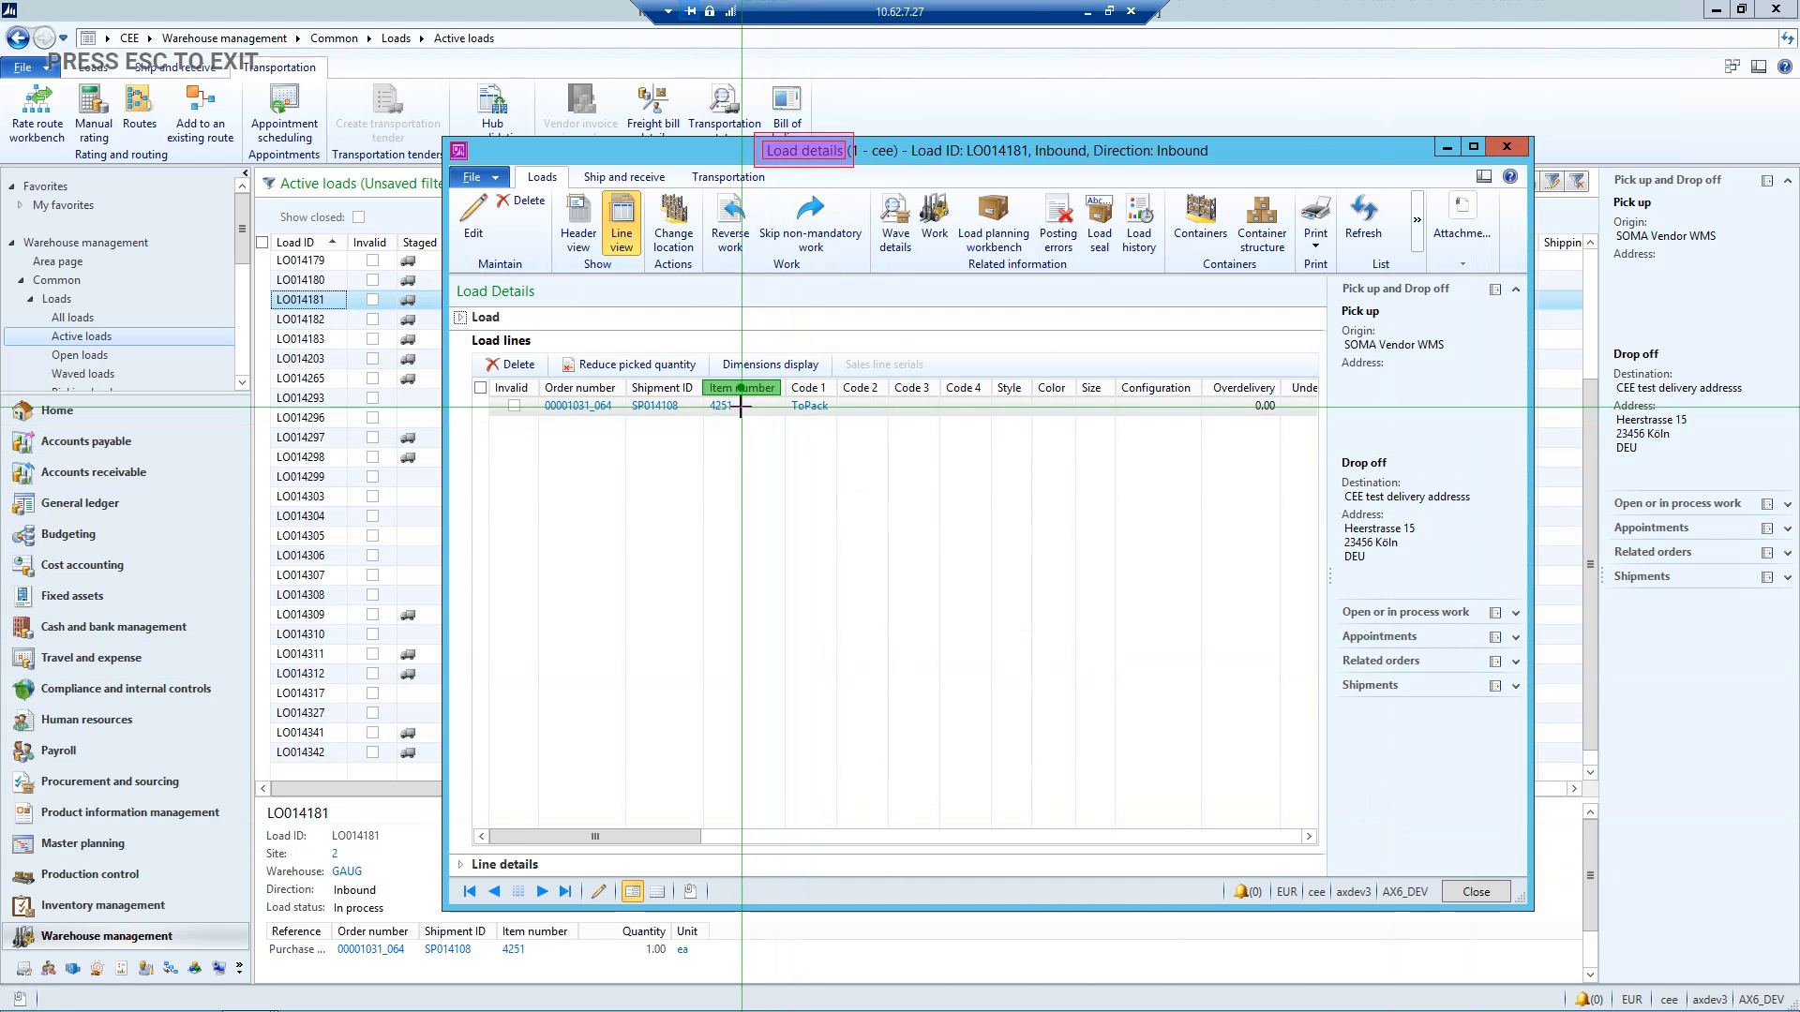
left_click(736, 405)
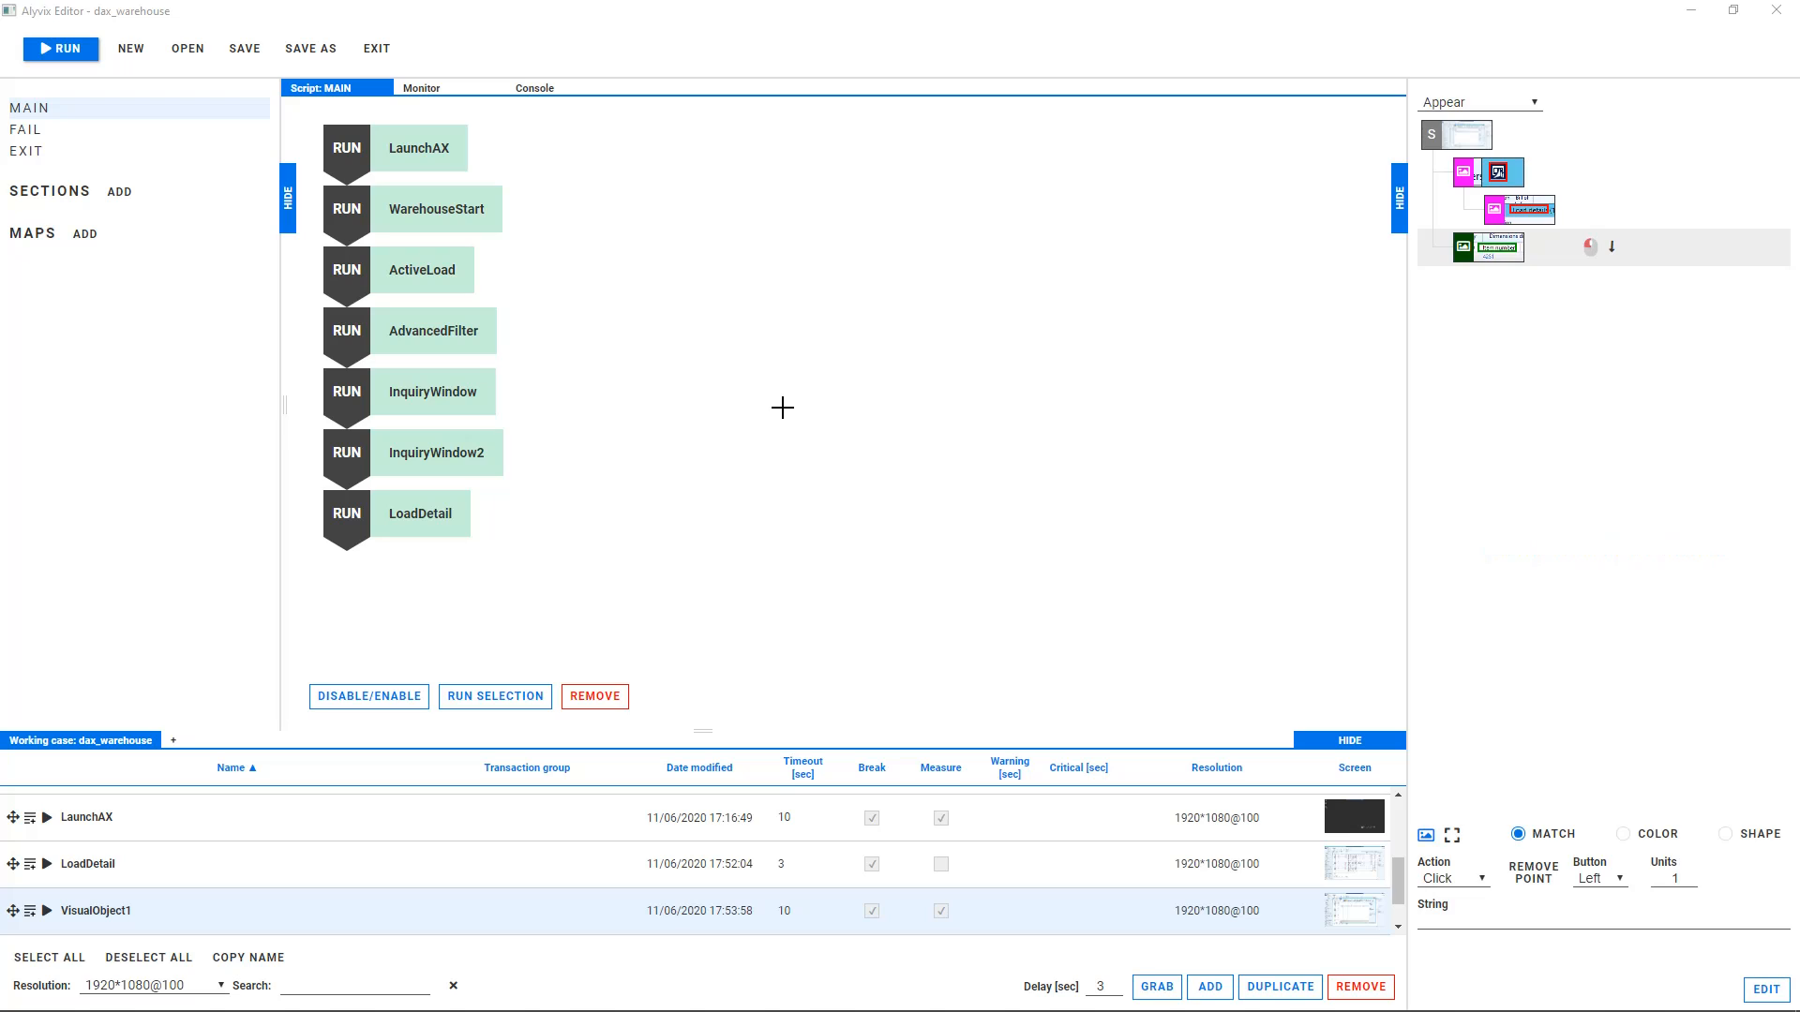
Rename the new visual object ItemNumber, set its timeout to 3 seconds and disable Measure for it
double_click(228, 909)
key("ctrl+a")
type("It")
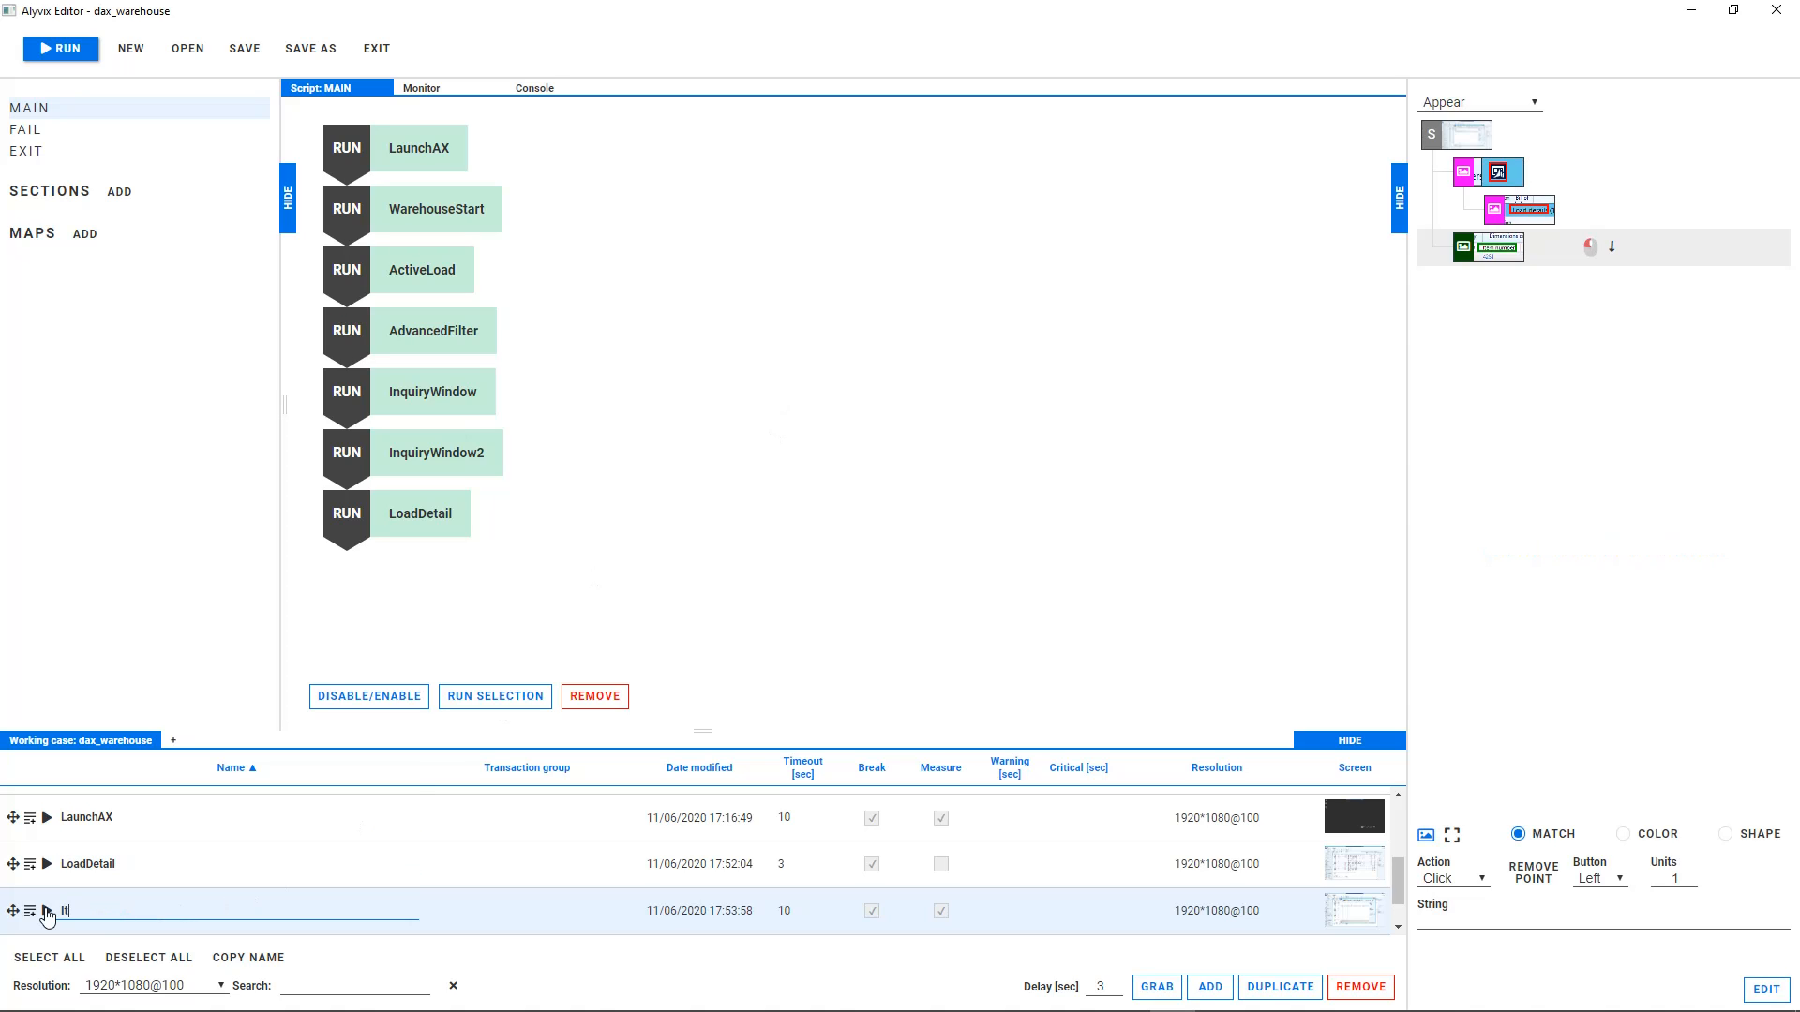
type("emNumber")
left_click_drag(794, 912, 756, 917)
type("3")
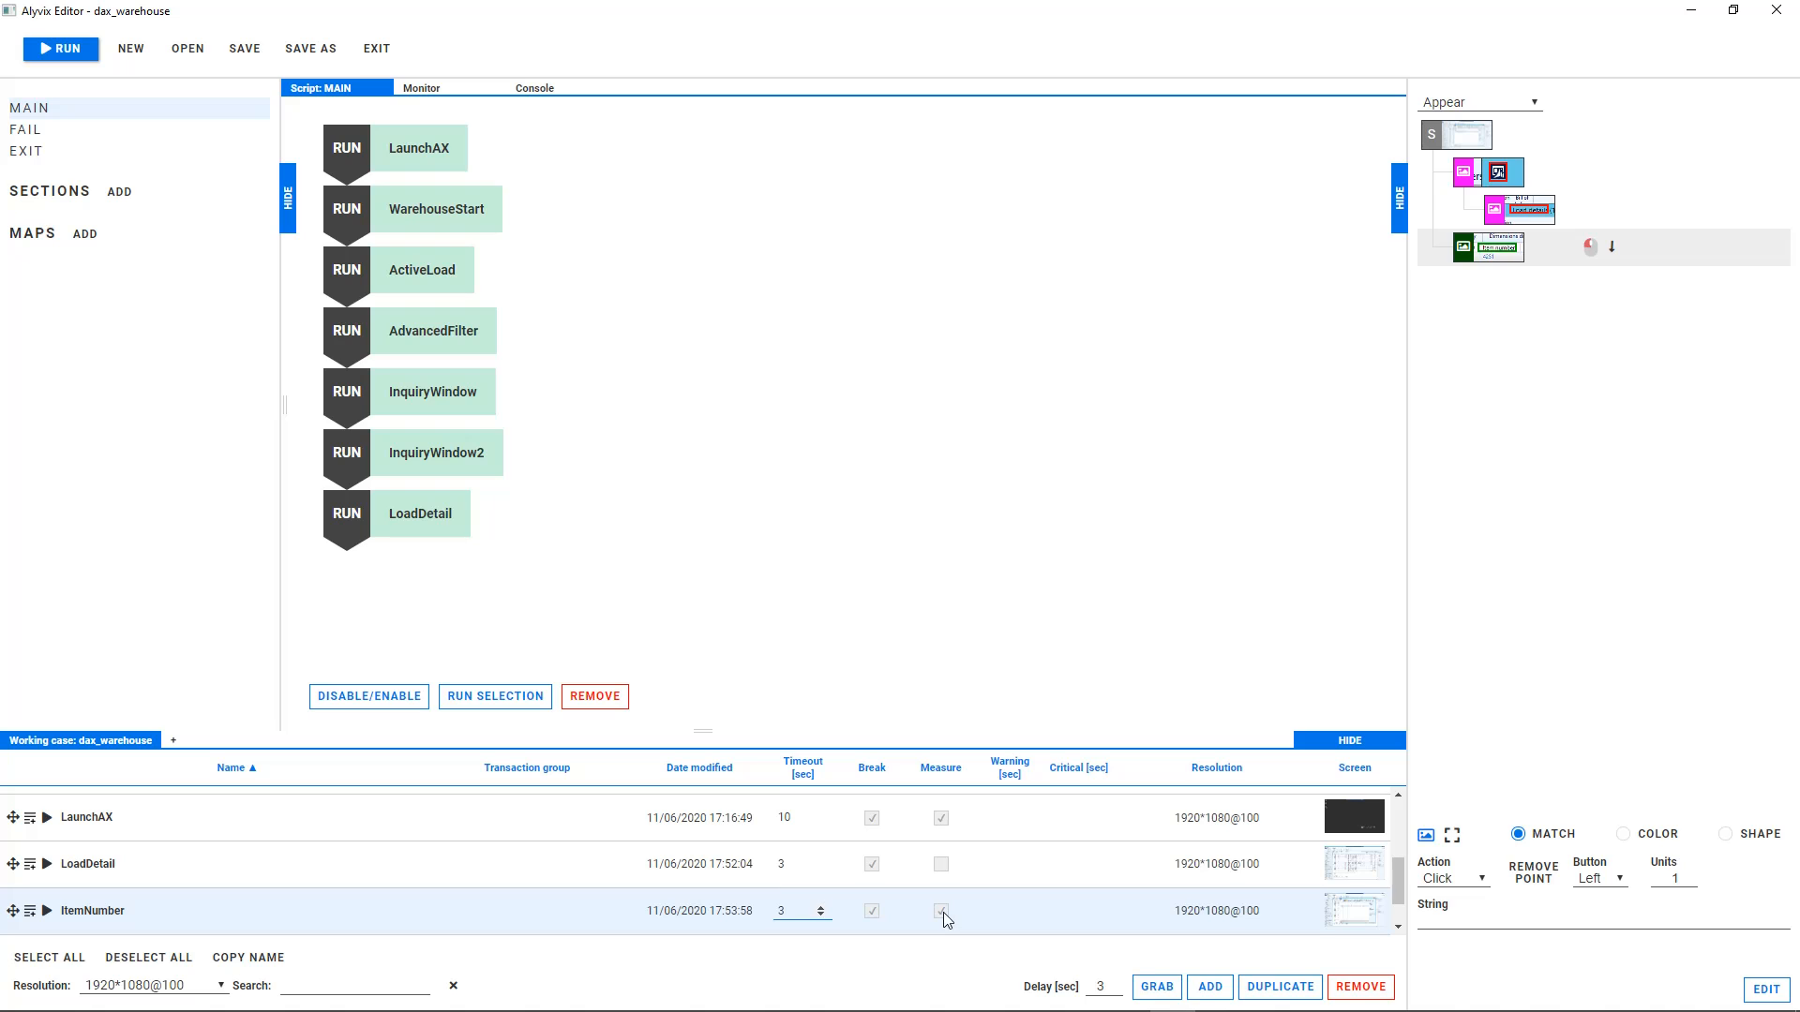
left_click(942, 913)
Append ItemNumber to the MAIN script and run the object to open the product's details
left_click(30, 911)
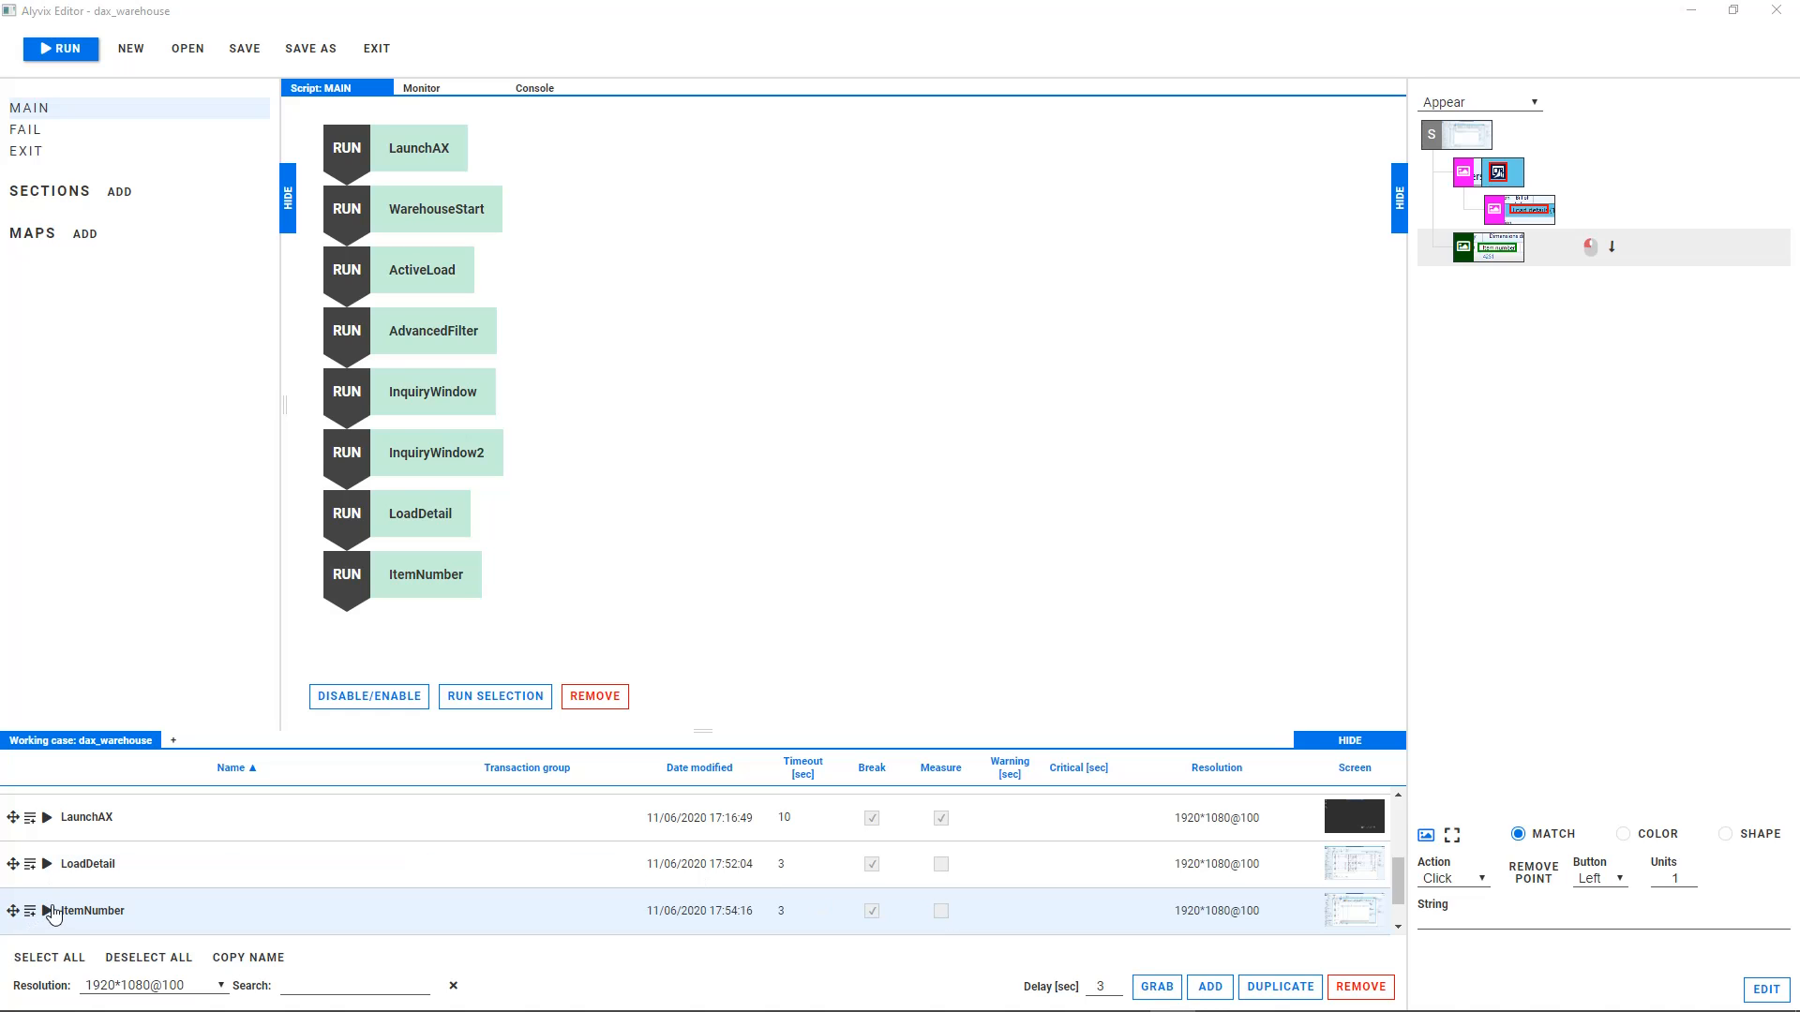
left_click(47, 911)
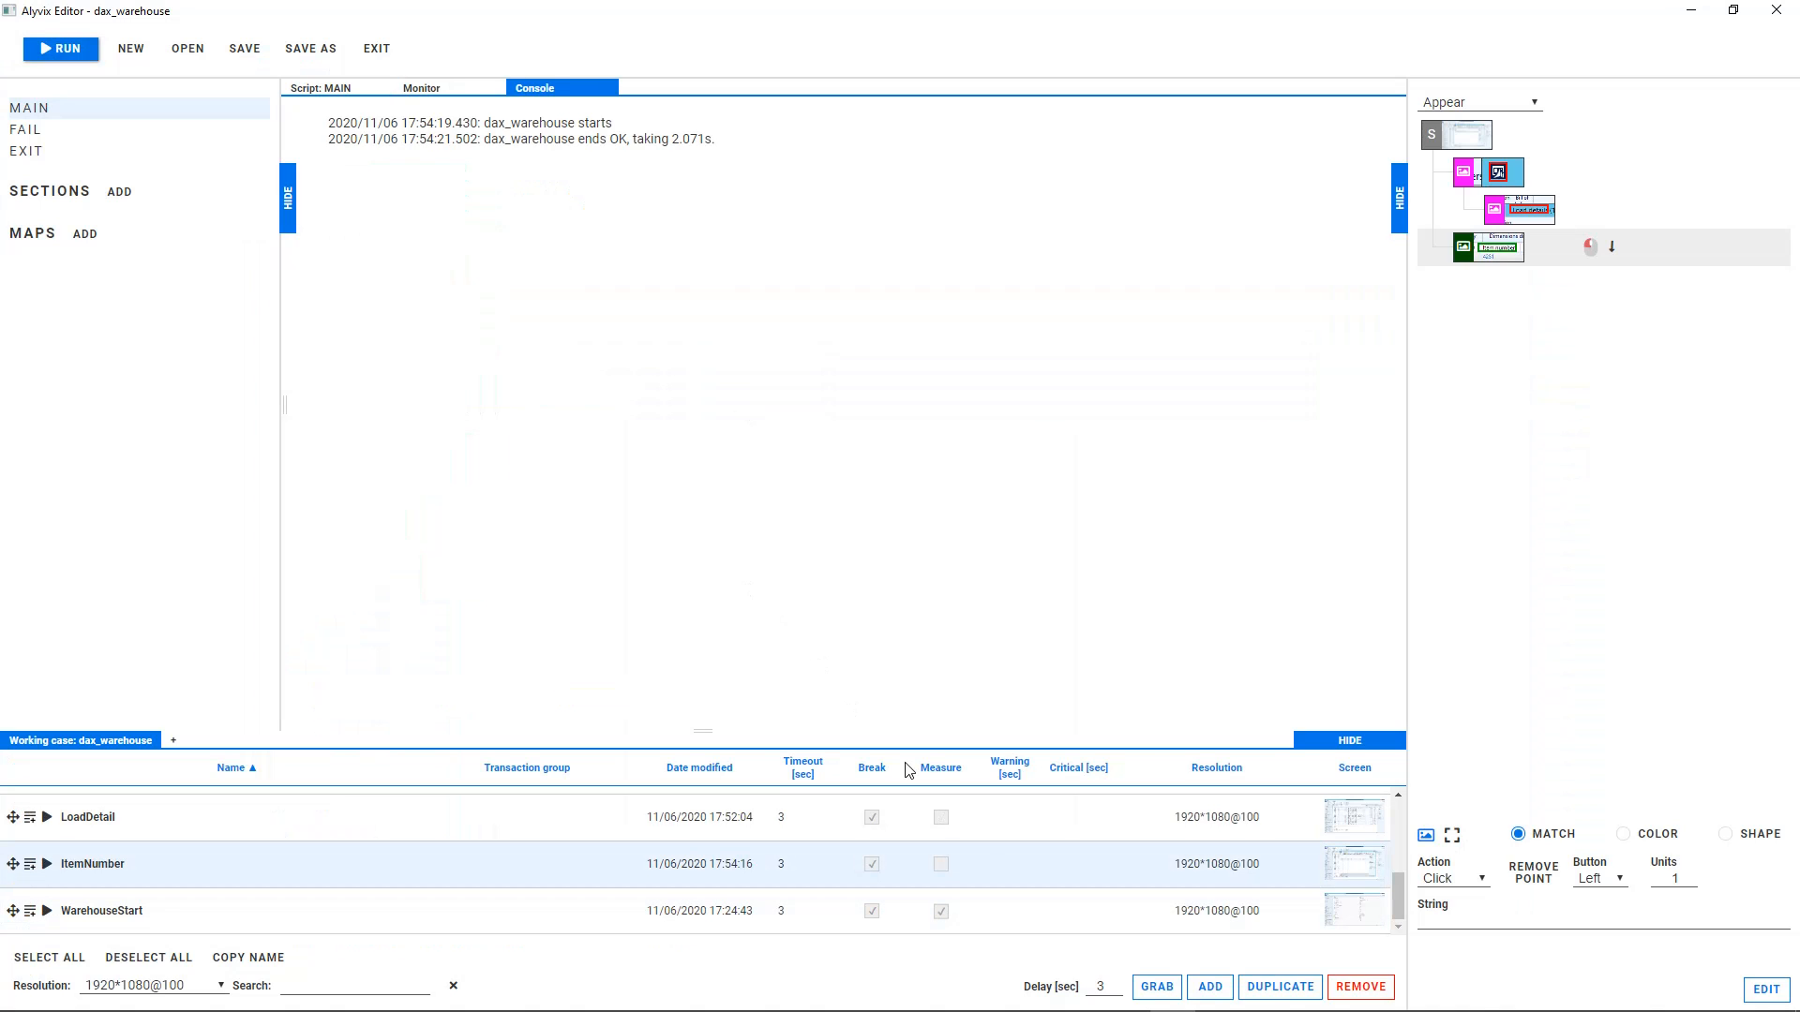
Add a visual object detecting the Released product details window icon and title and, in the same group, the Administration heading
left_click(1210, 987)
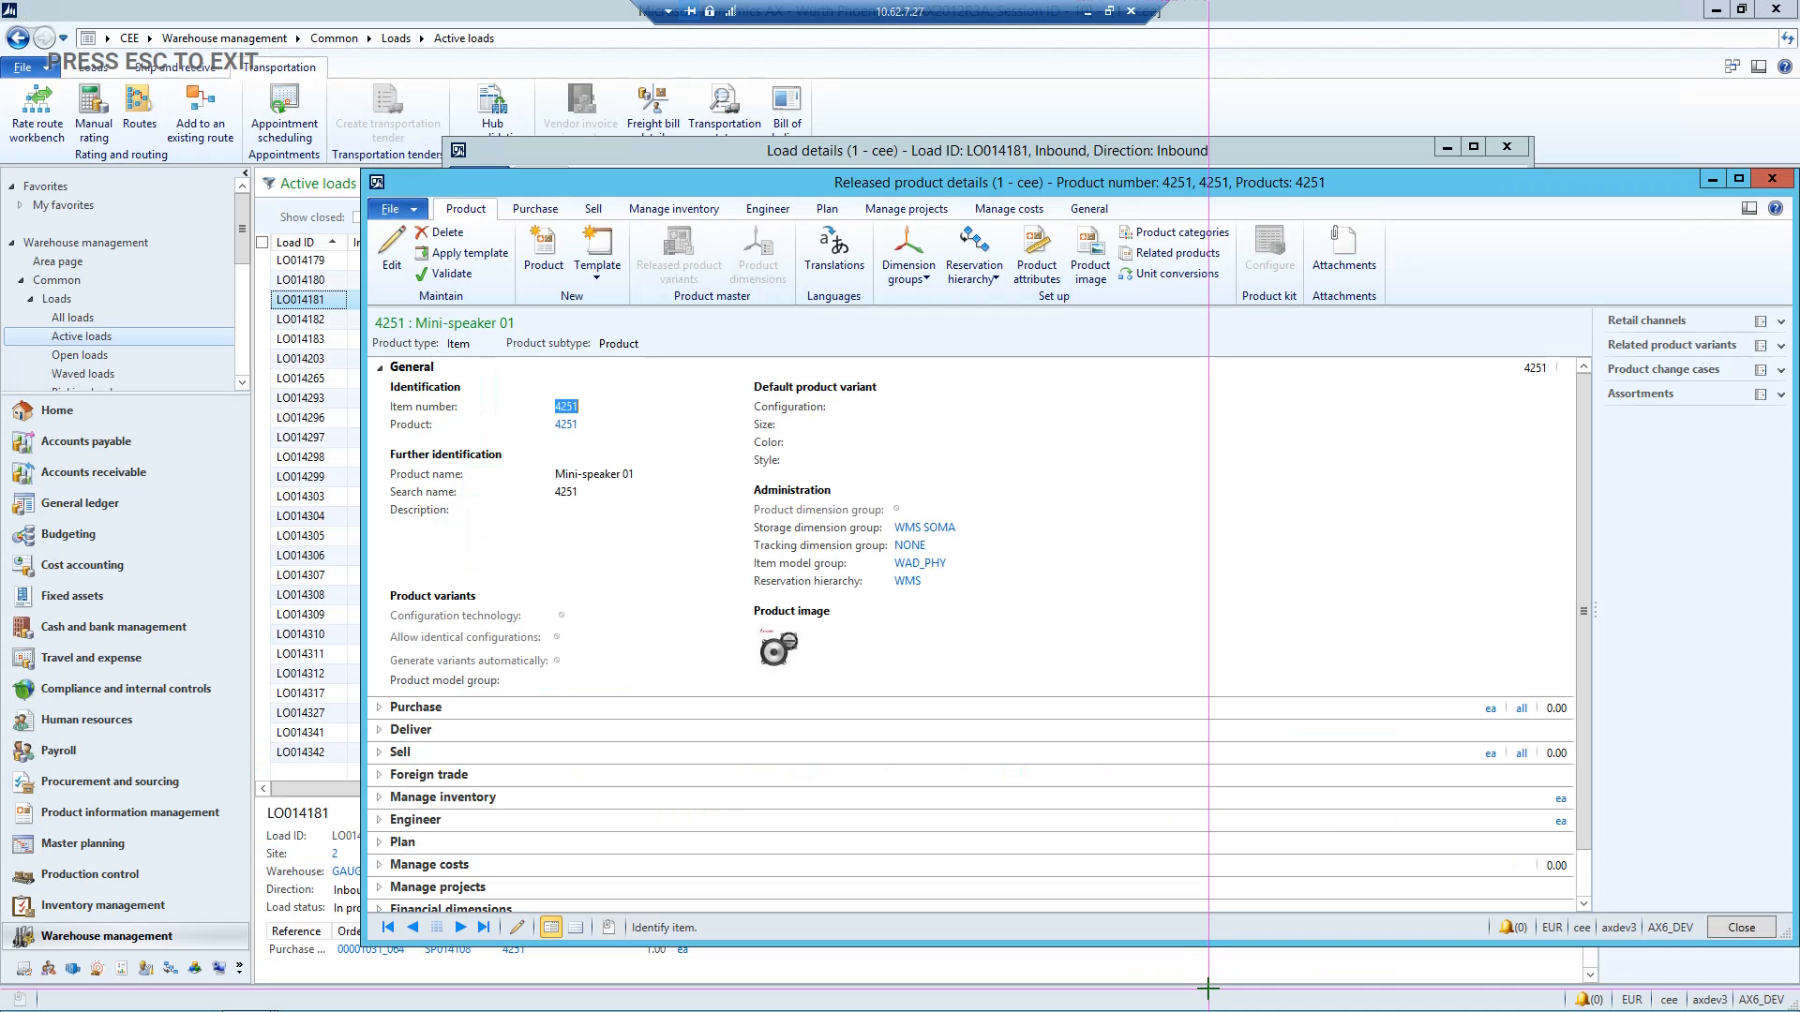
right_click(377, 179)
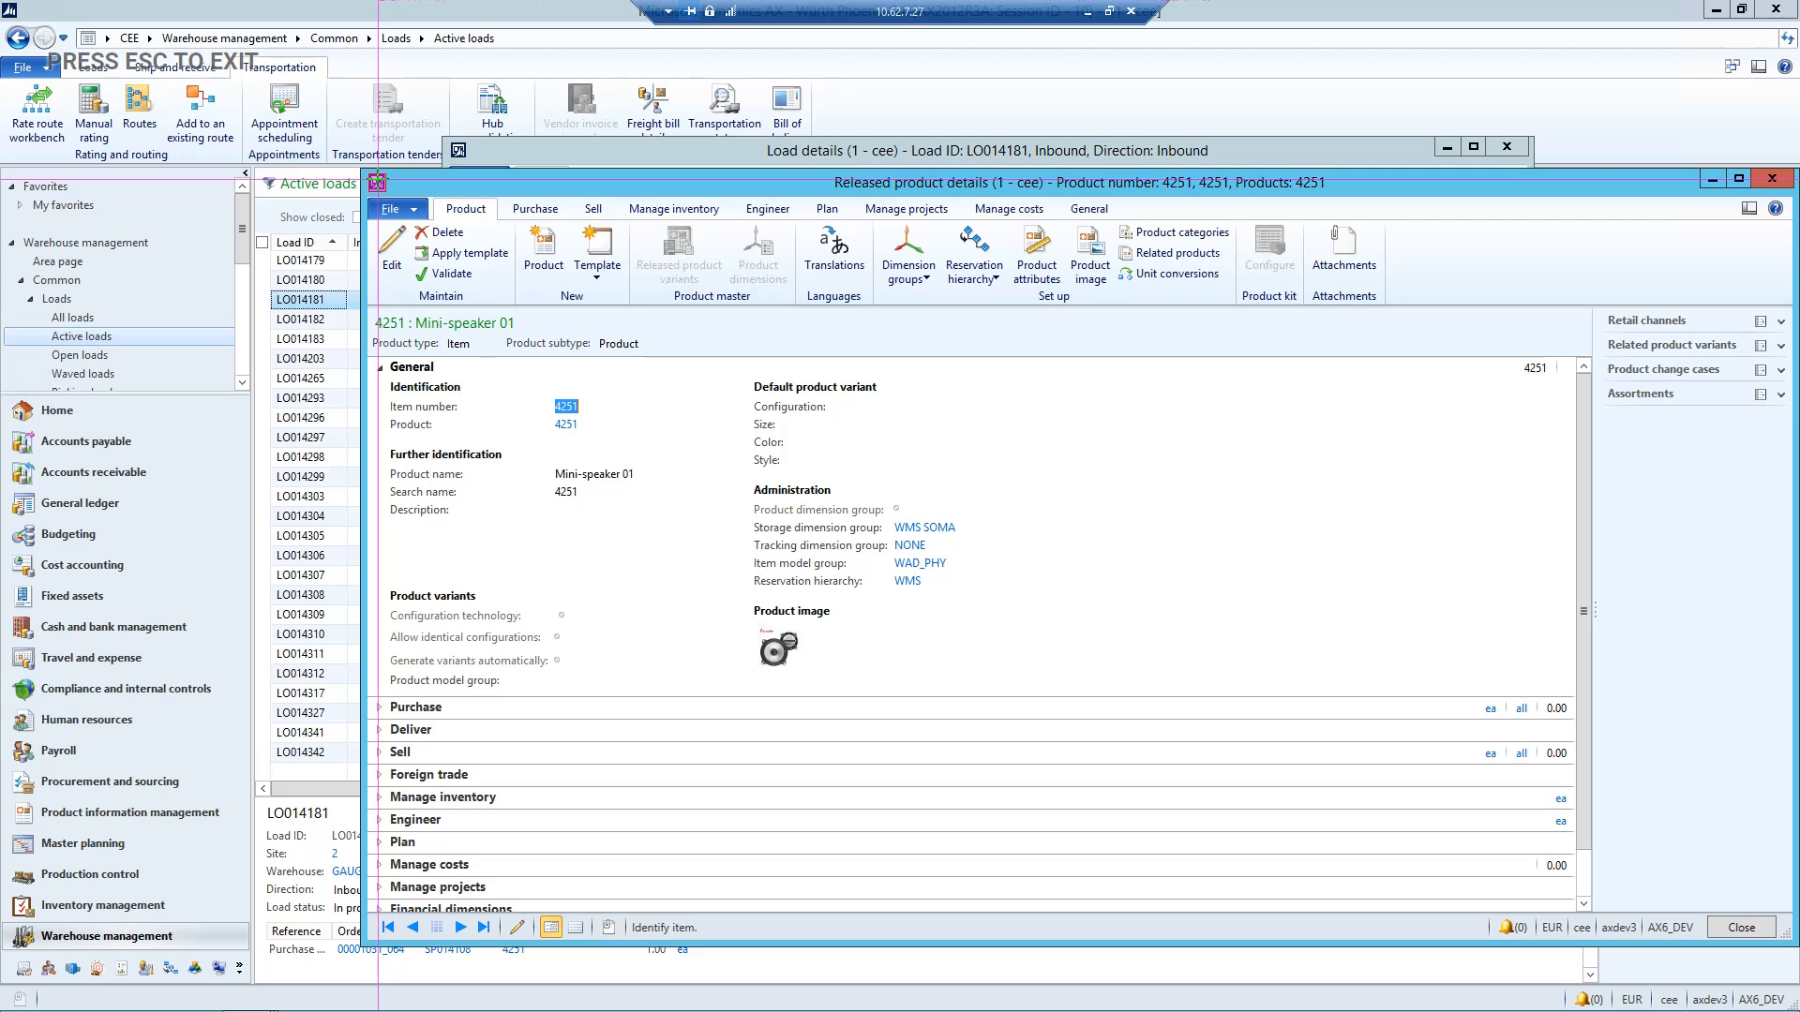
left_click_drag(832, 174, 991, 191)
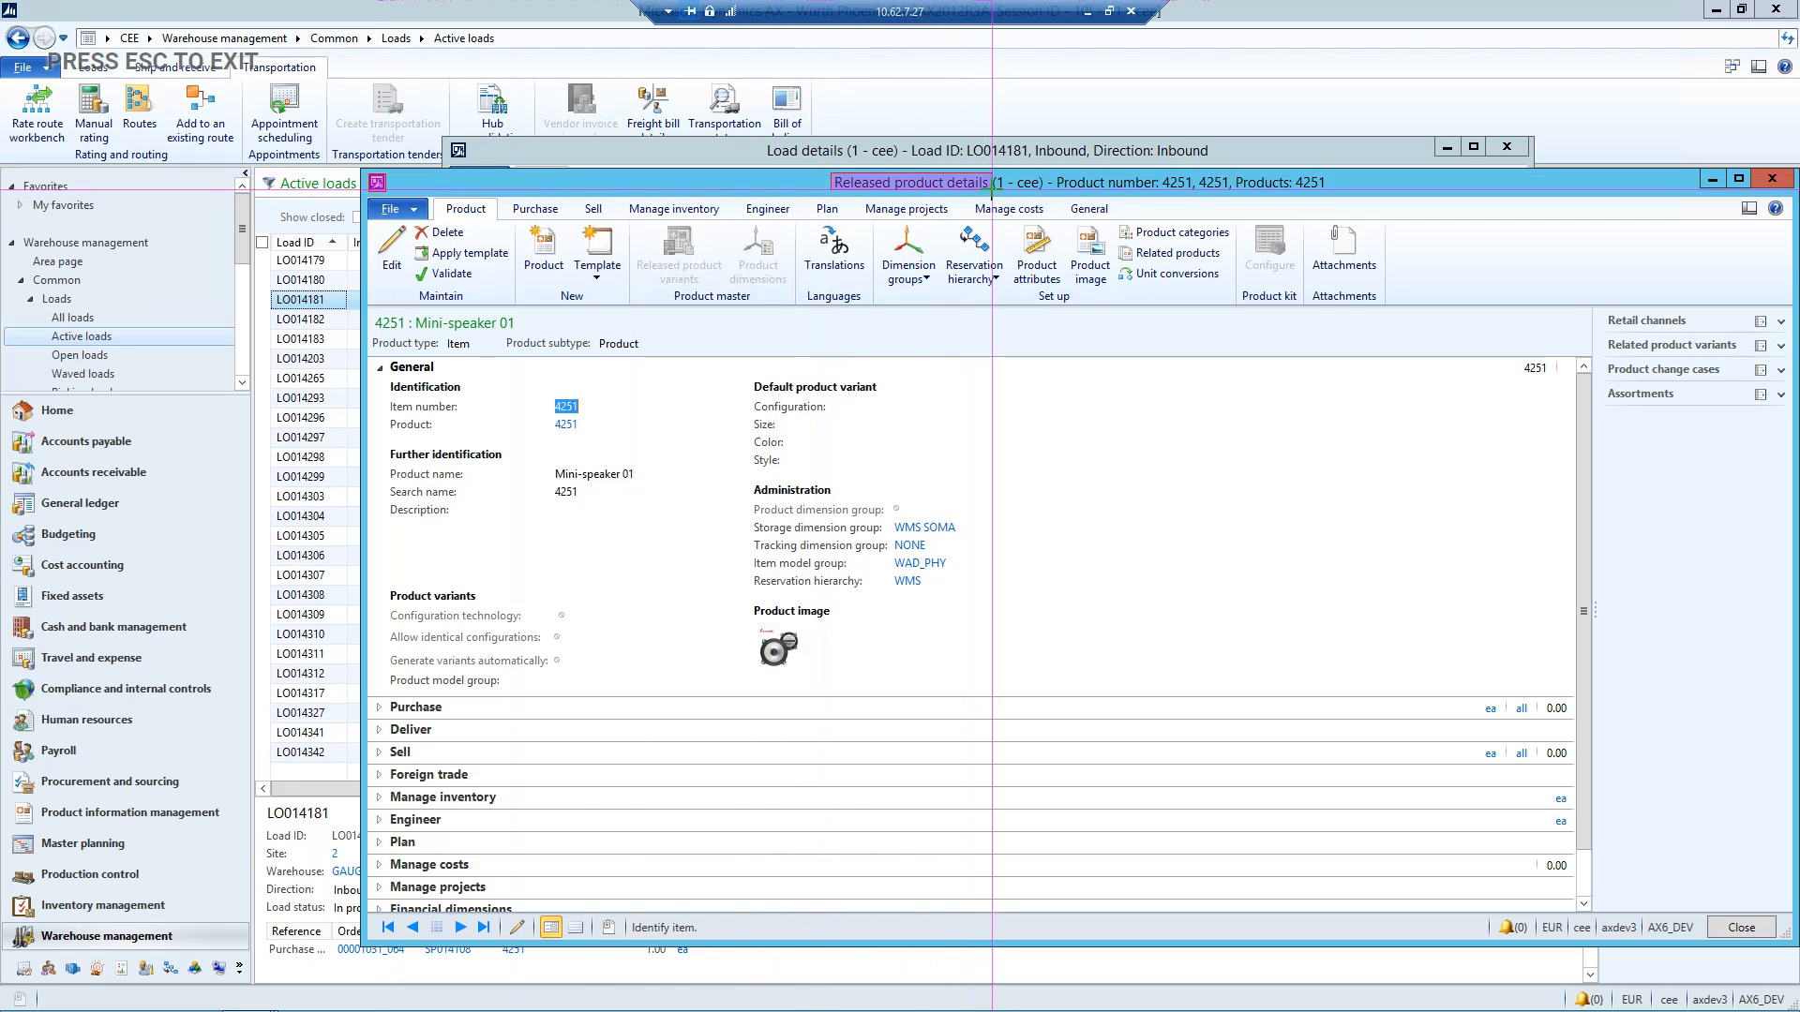
left_click_drag(749, 479, 838, 500)
key("Escape")
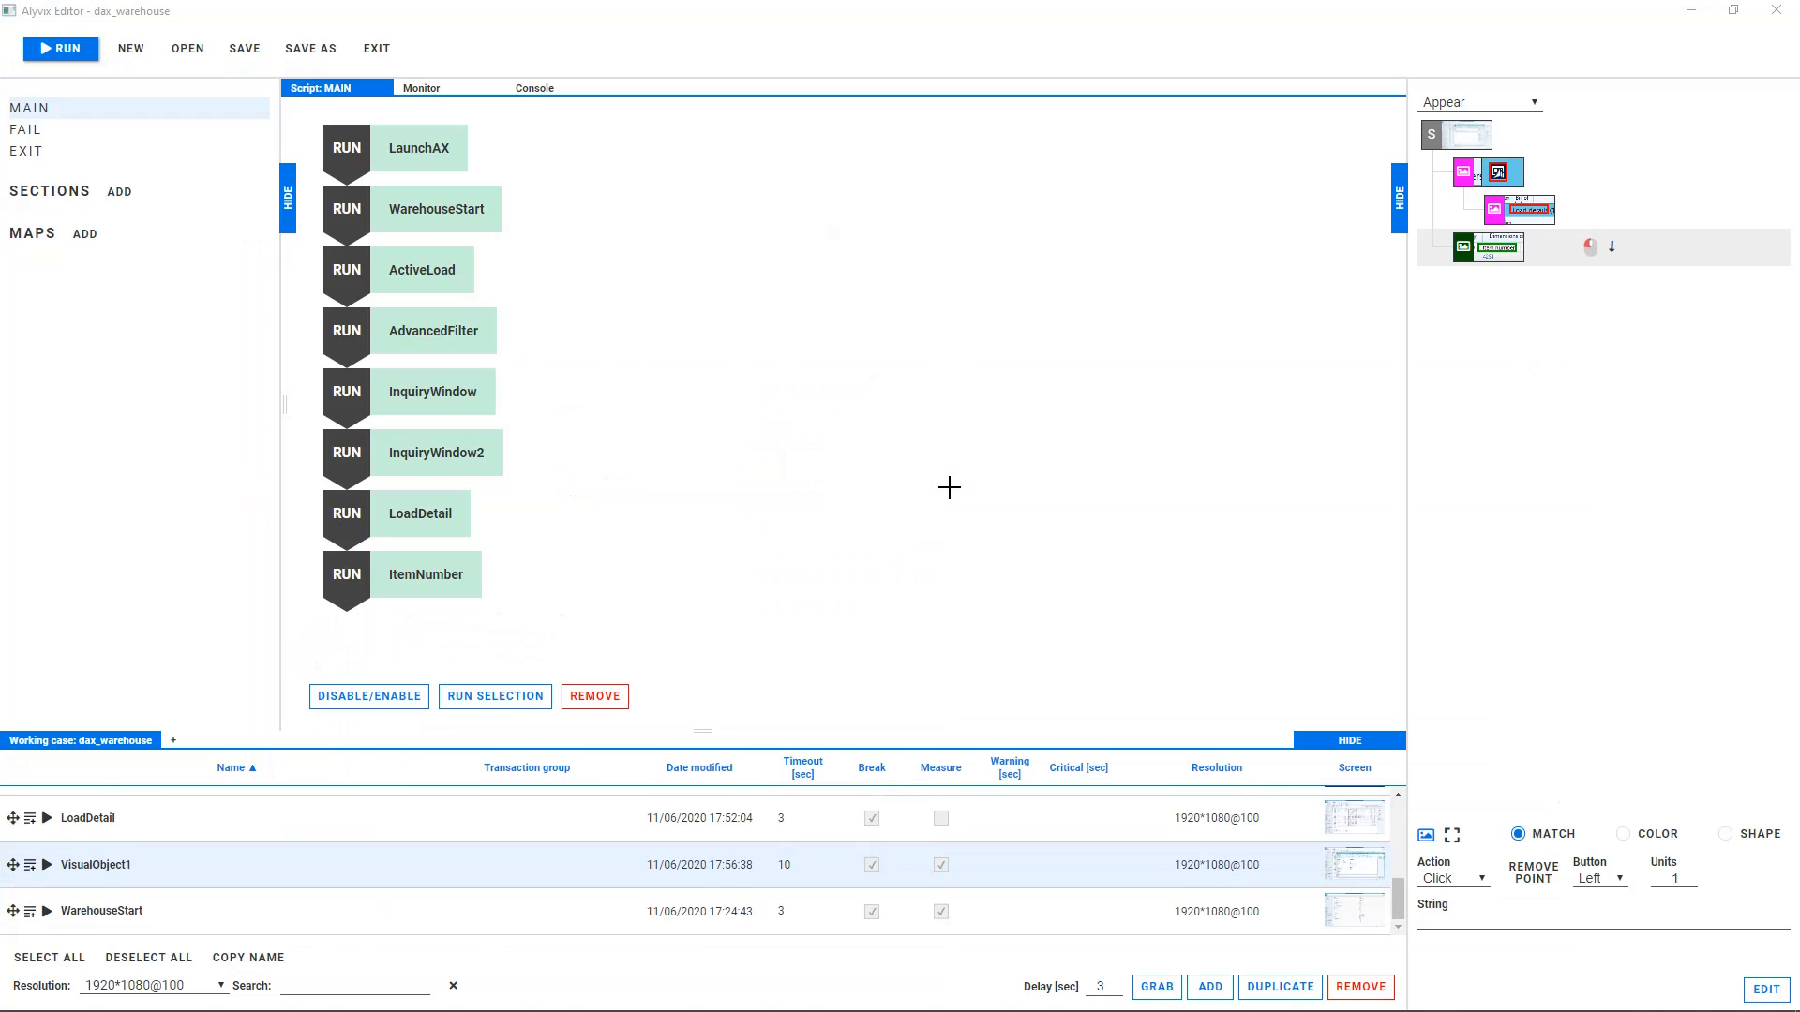
Set the Released product details window icon component's action to Click with 2 units
left_click(1511, 178)
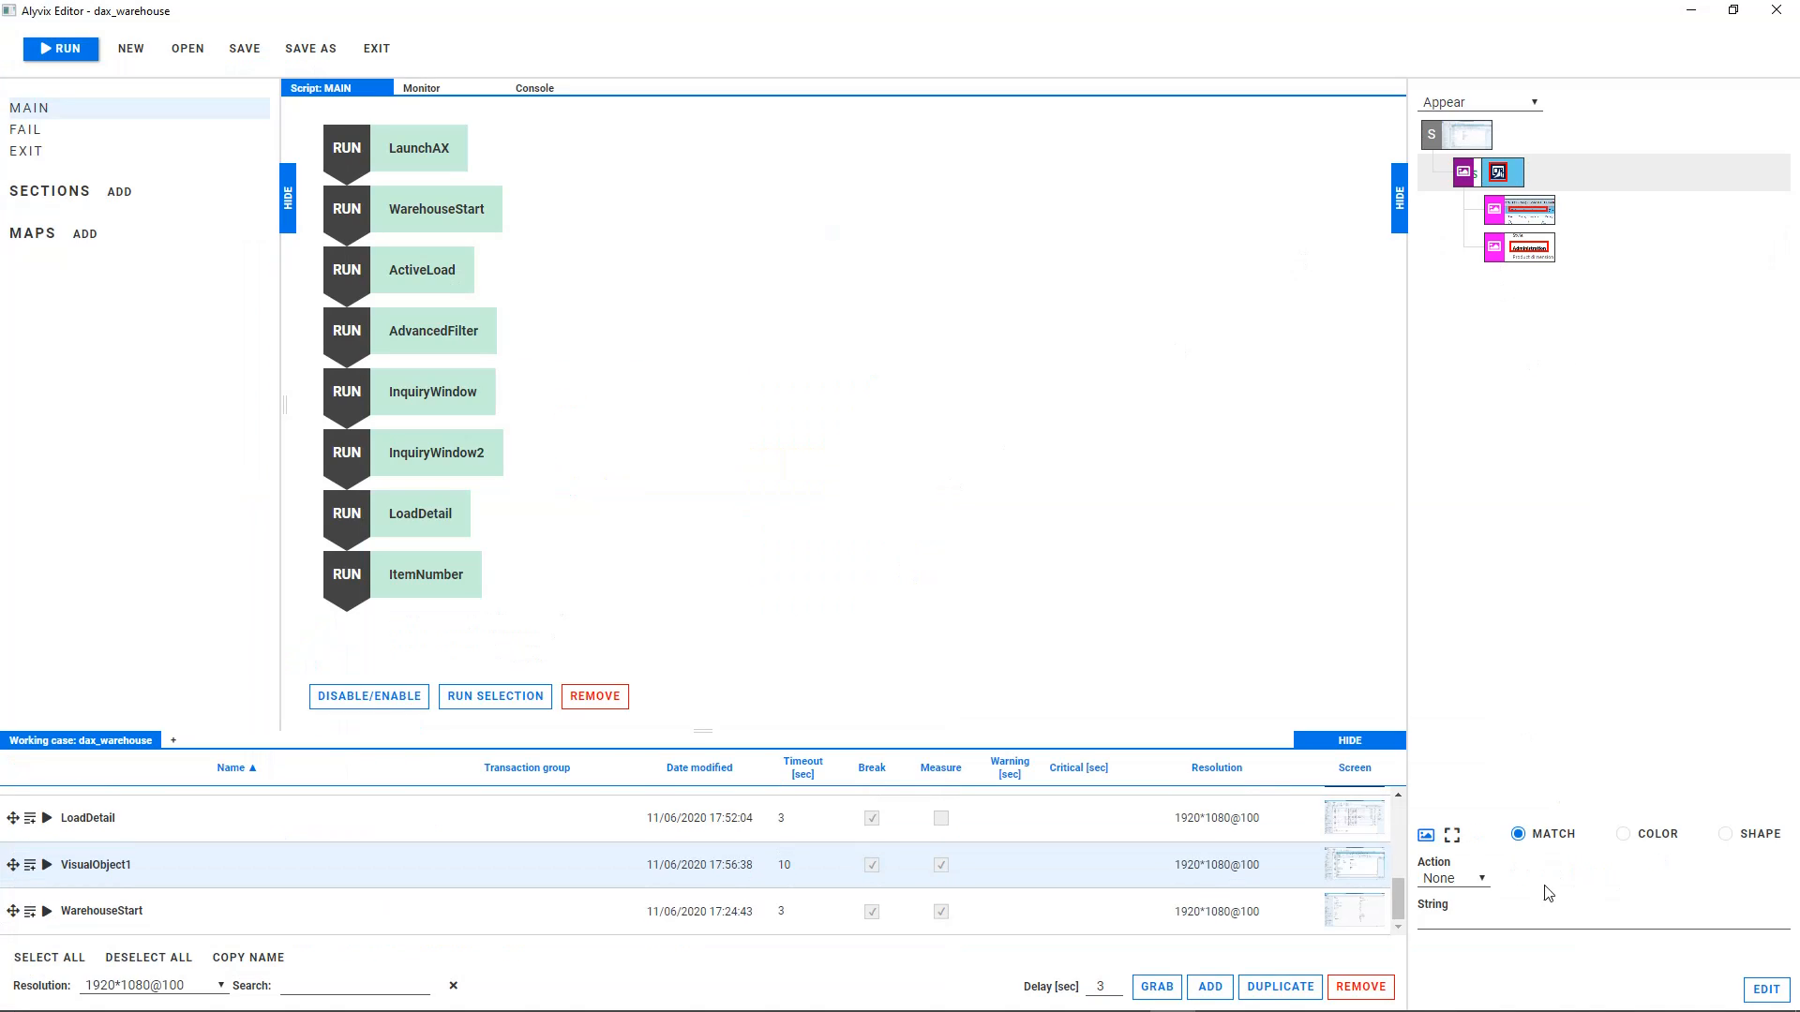
left_click(1448, 880)
left_click(1457, 933)
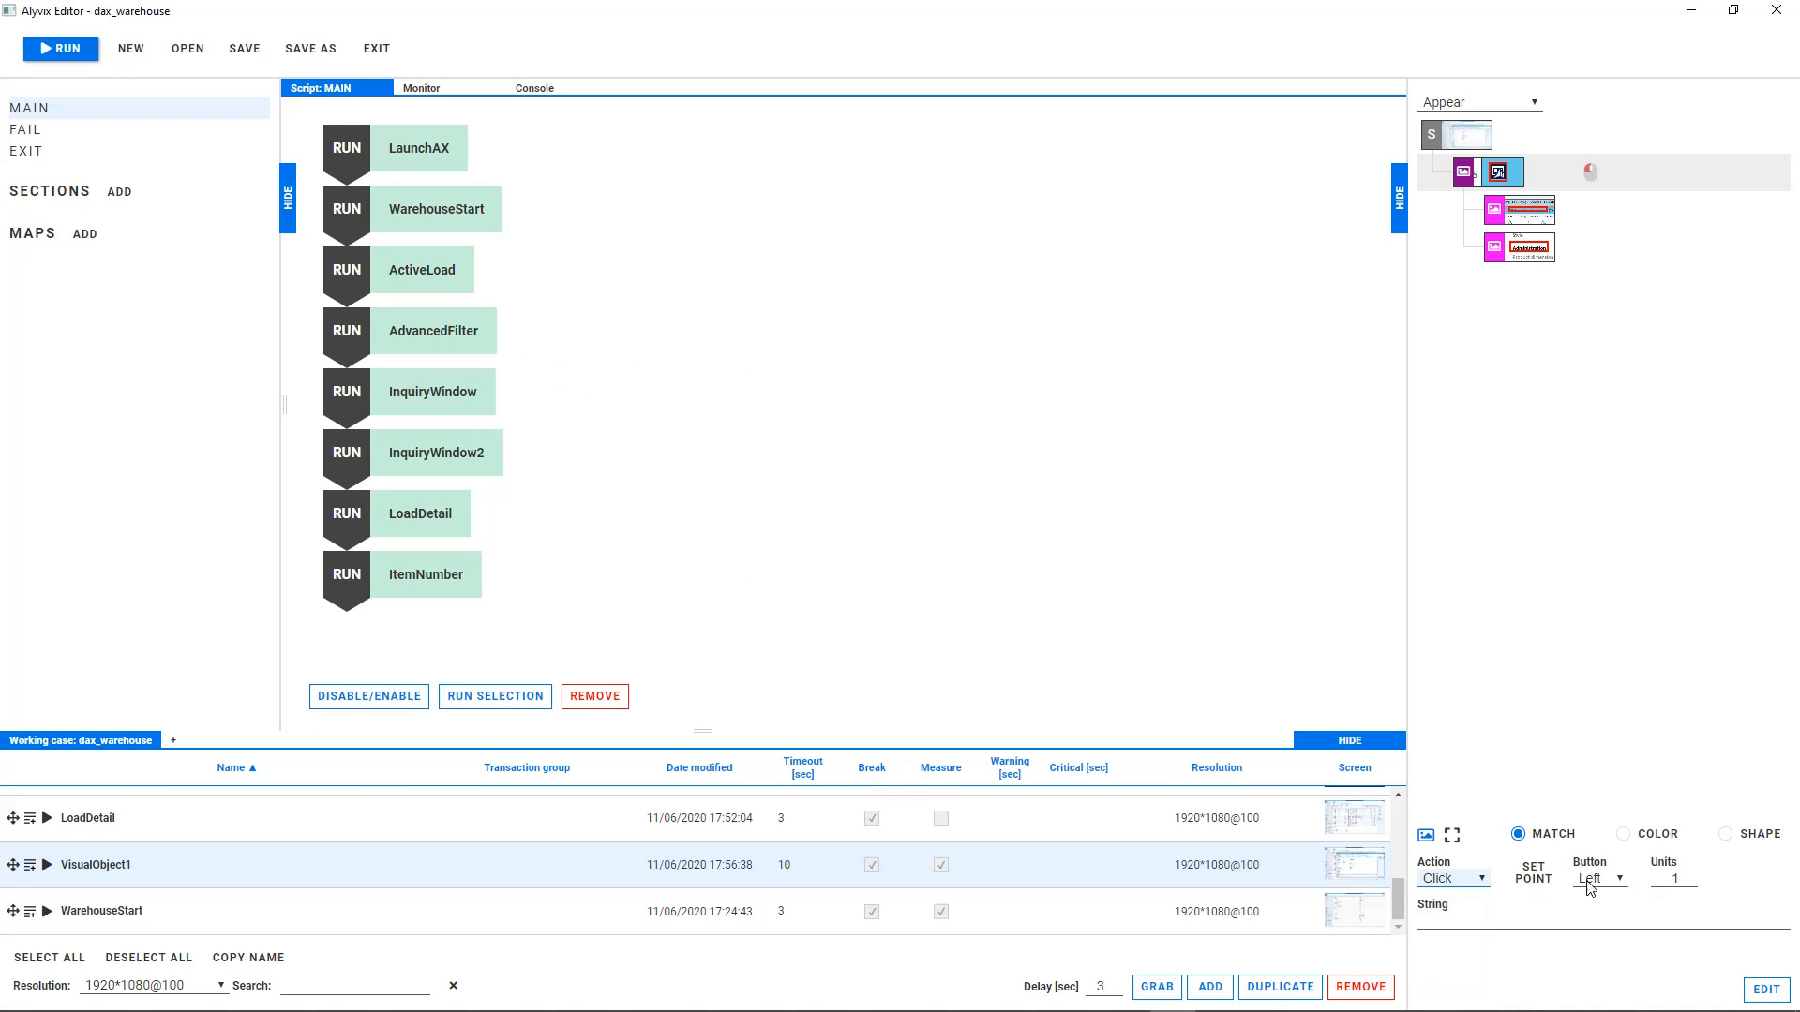
left_click(1686, 876)
Rename the new visual object CheckDetails and set its timeout to 5 seconds
left_click(132, 864)
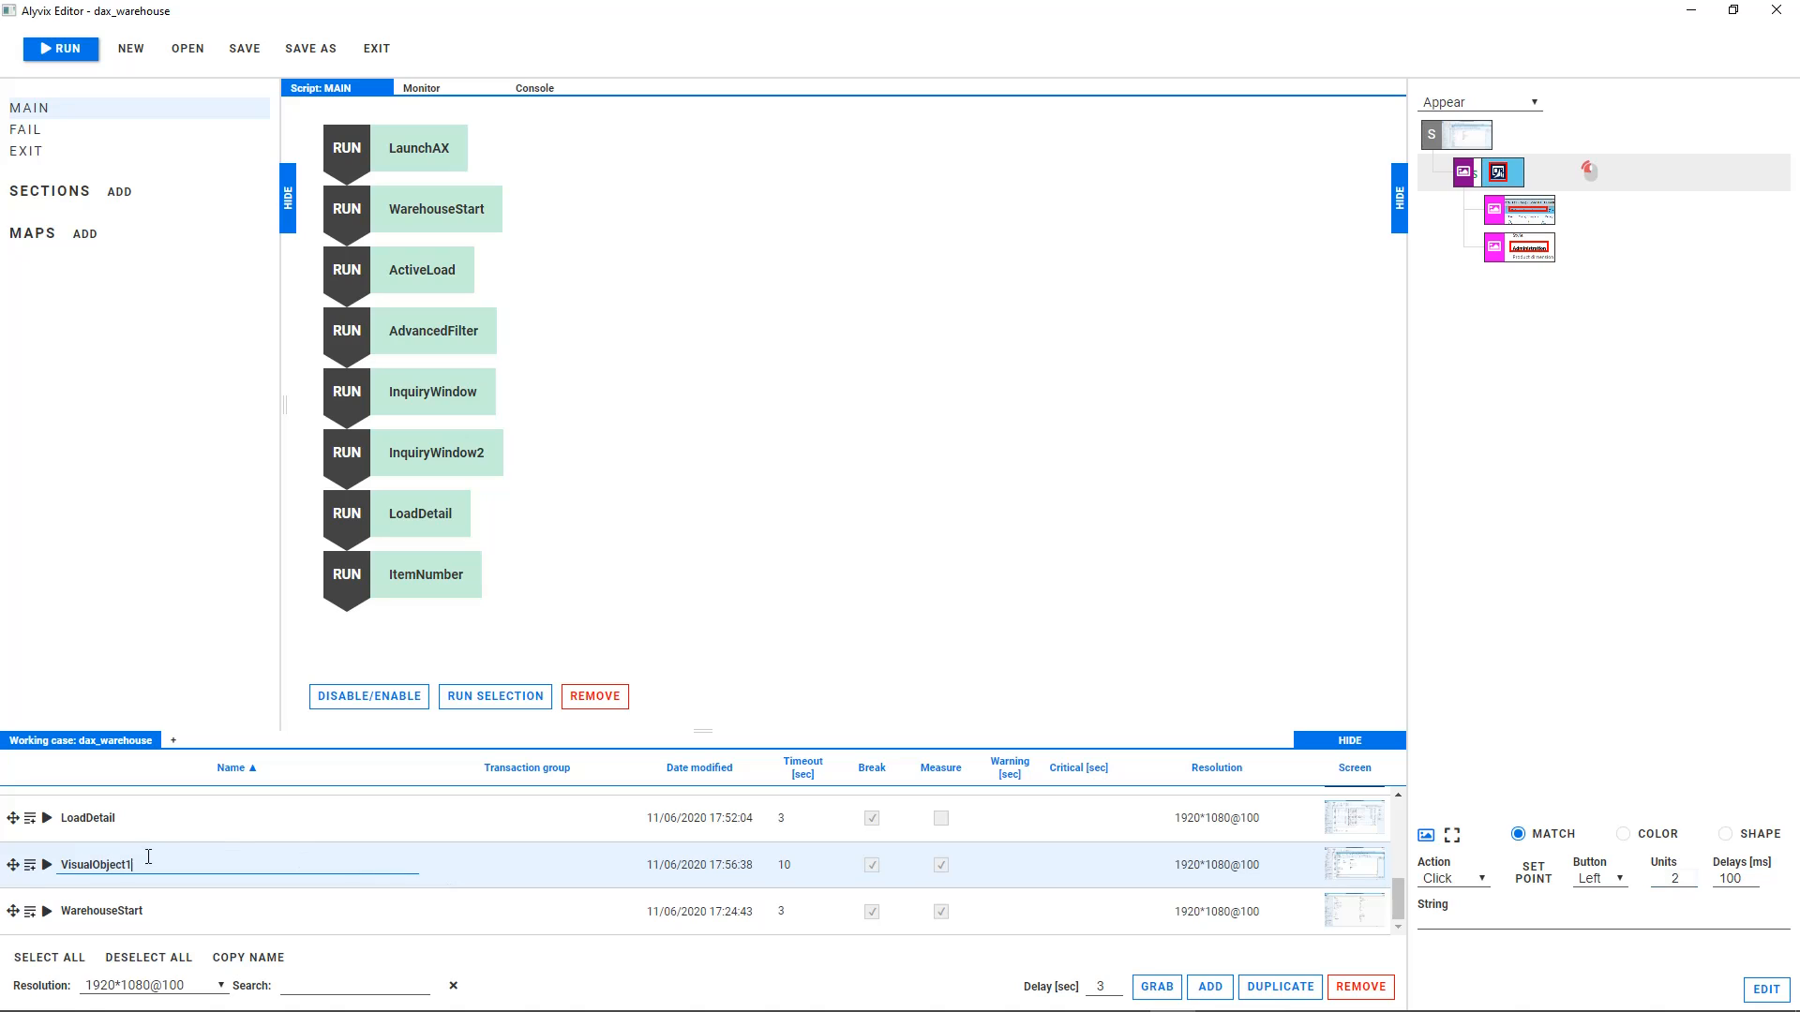
left_click_drag(132, 864, 24, 864)
type("CheckDetia")
key("BackSpace")
key("BackSpace")
type("ails")
left_click(797, 867)
left_click_drag(796, 867, 757, 867)
type("5")
Append CheckDetails to the MAIN script and run the object on the Released product details window
left_click(30, 864)
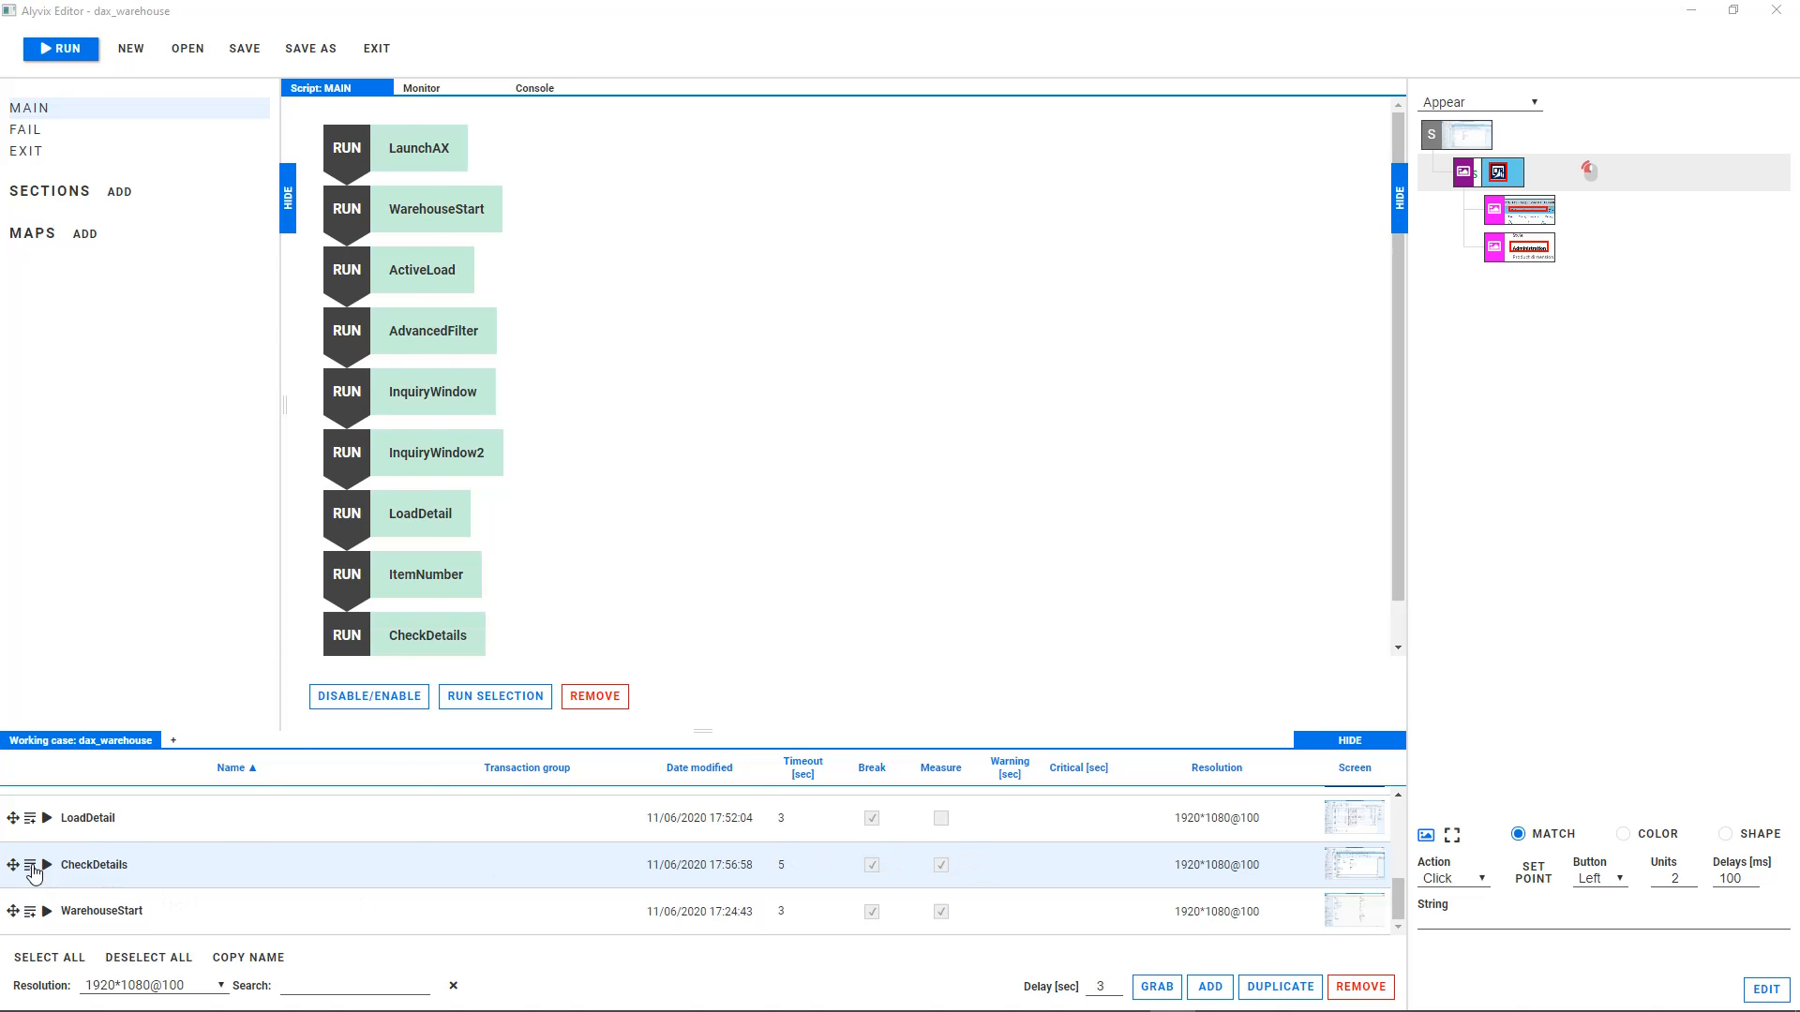
left_click(47, 864)
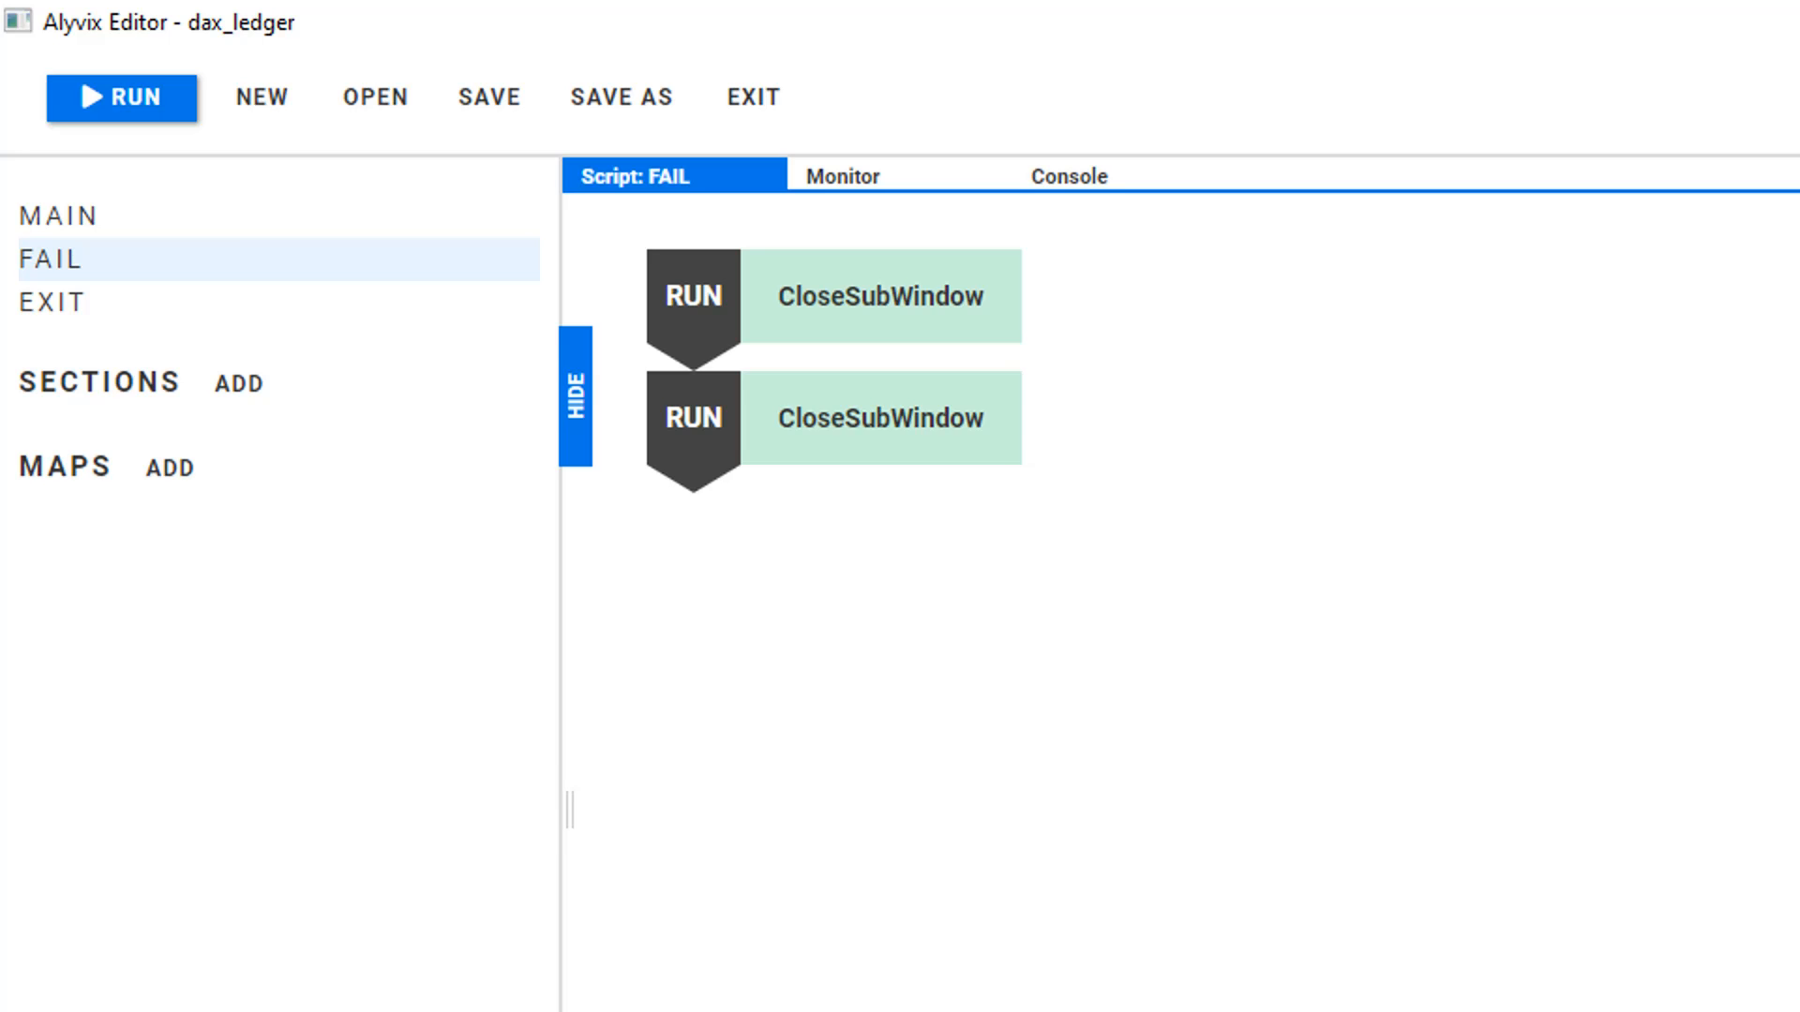
Display the EXIT script of the dax_ledger test case
left_click(52, 302)
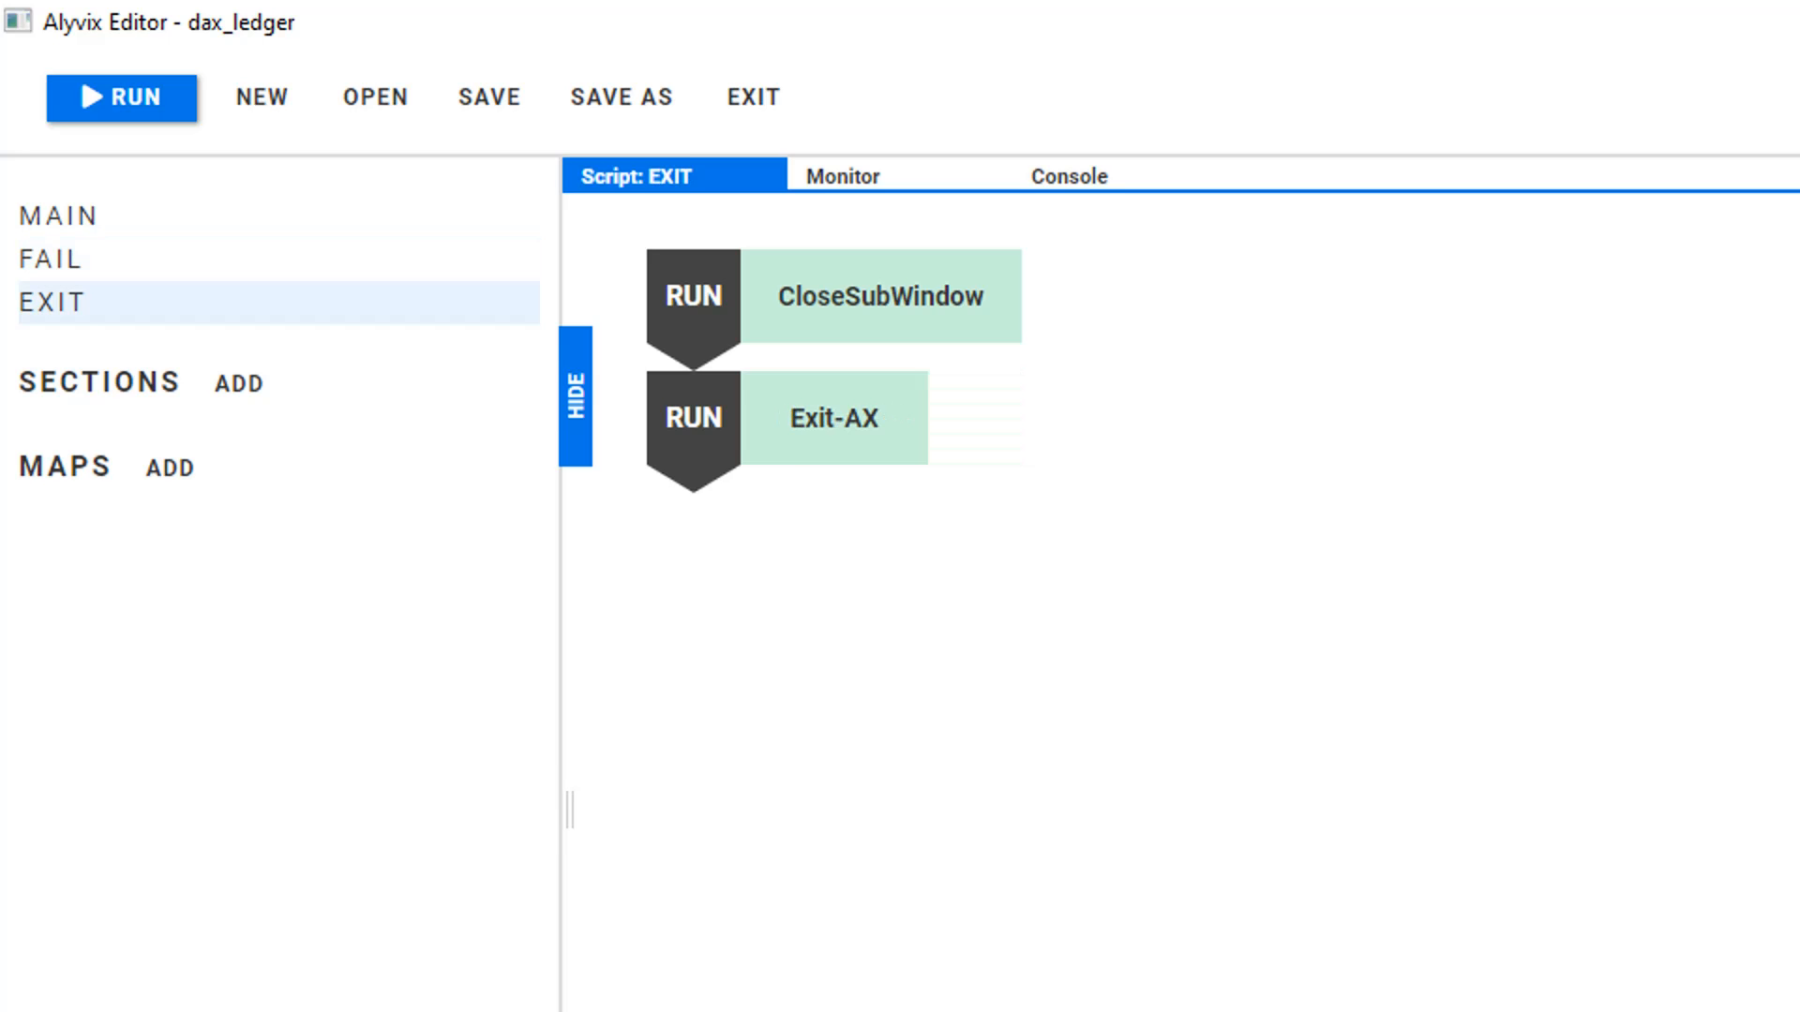